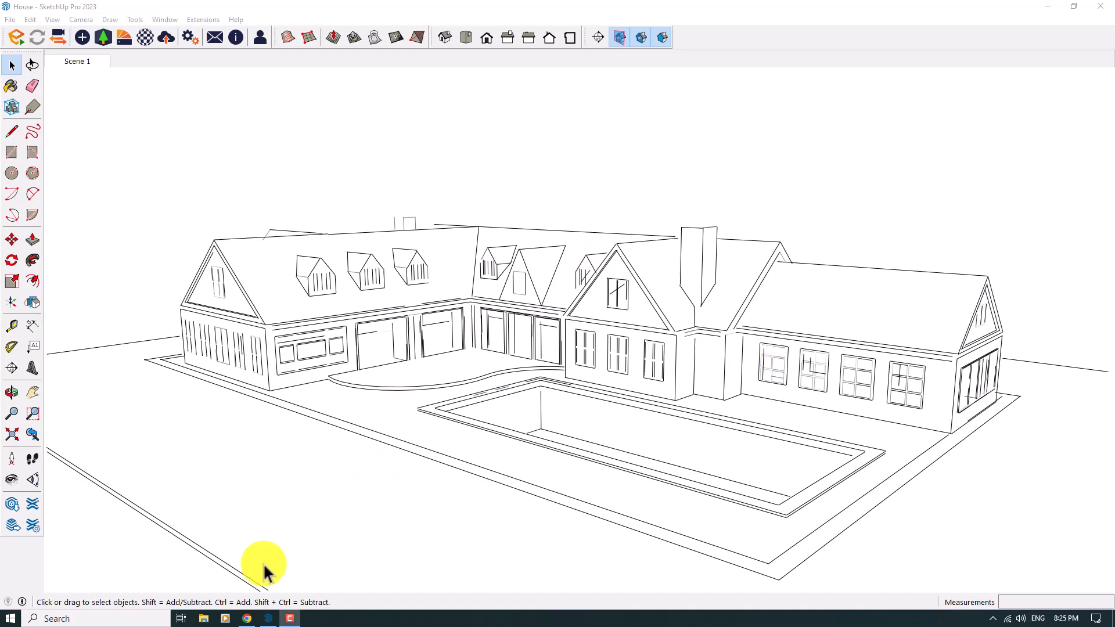
pyautogui.press('o')
pyautogui.moveTo(723, 361); pyautogui.dragTo(718, 423)
pyautogui.scroll(5, 505, 356)
pyautogui.moveTo(505, 356); pyautogui.dragTo(475, 332)
pyautogui.press('space')
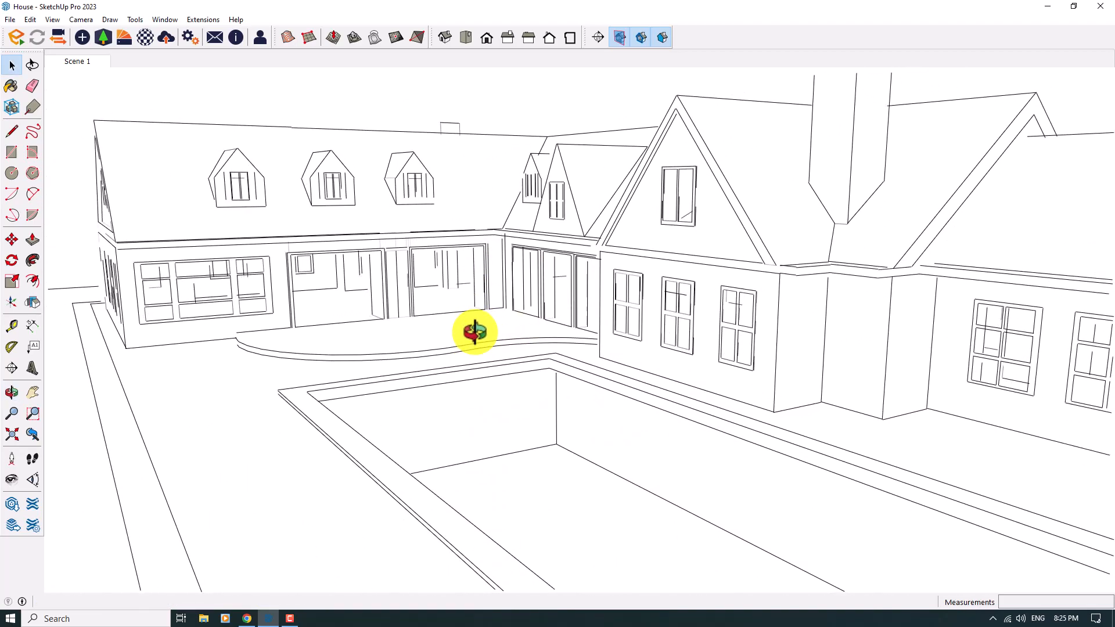
# - Switch to the browser showing the Vizcom home page and select the page's web address
pyautogui.click(289, 619)
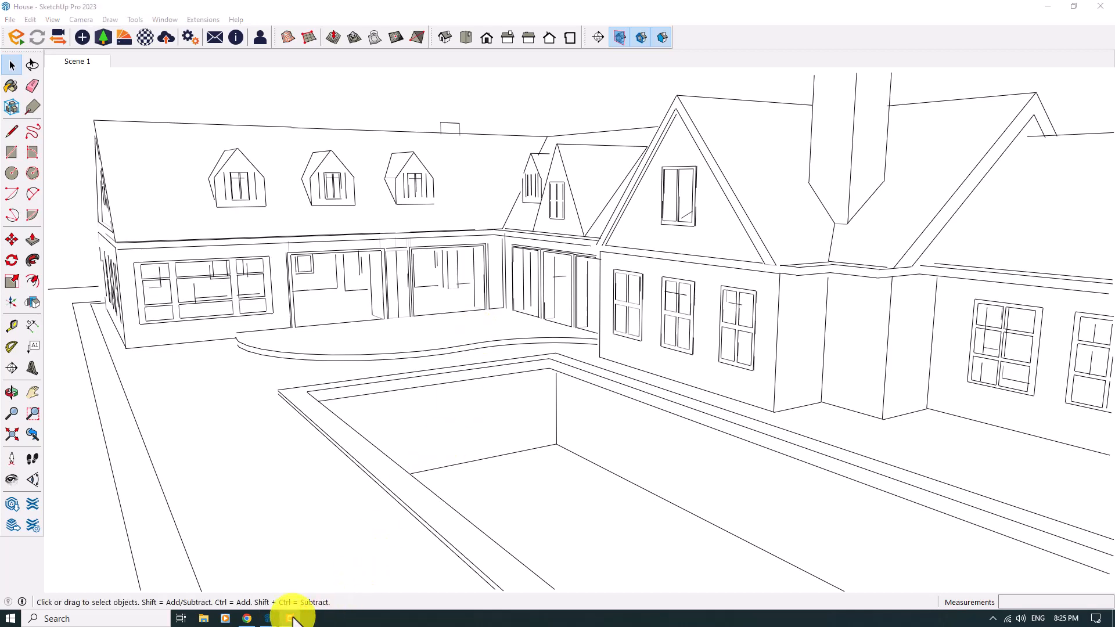
pyautogui.click(247, 620)
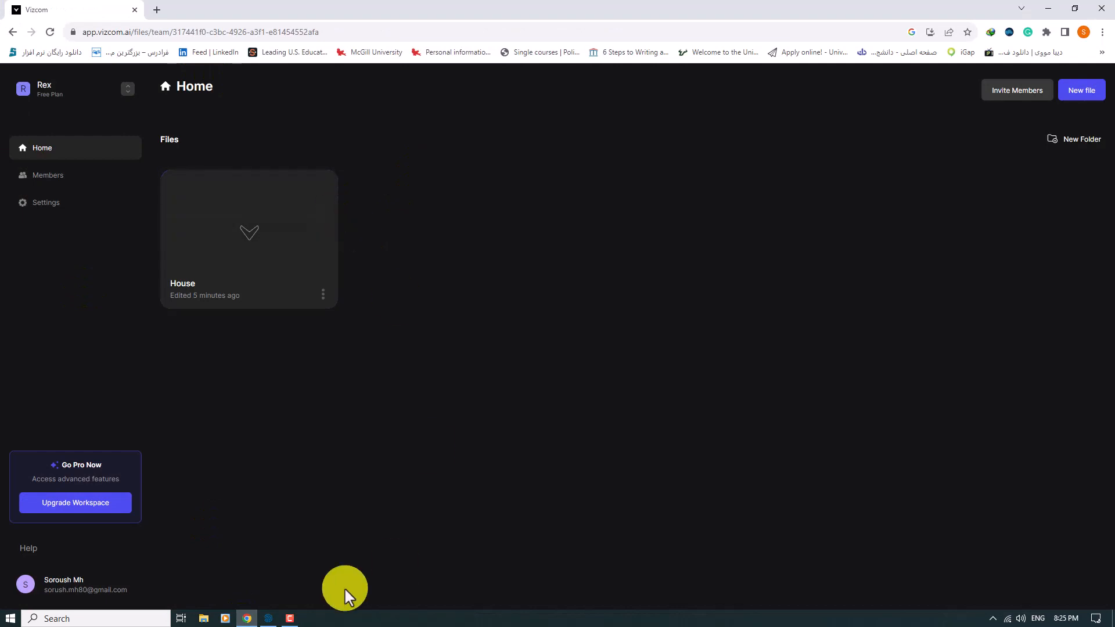
pyautogui.click(288, 622)
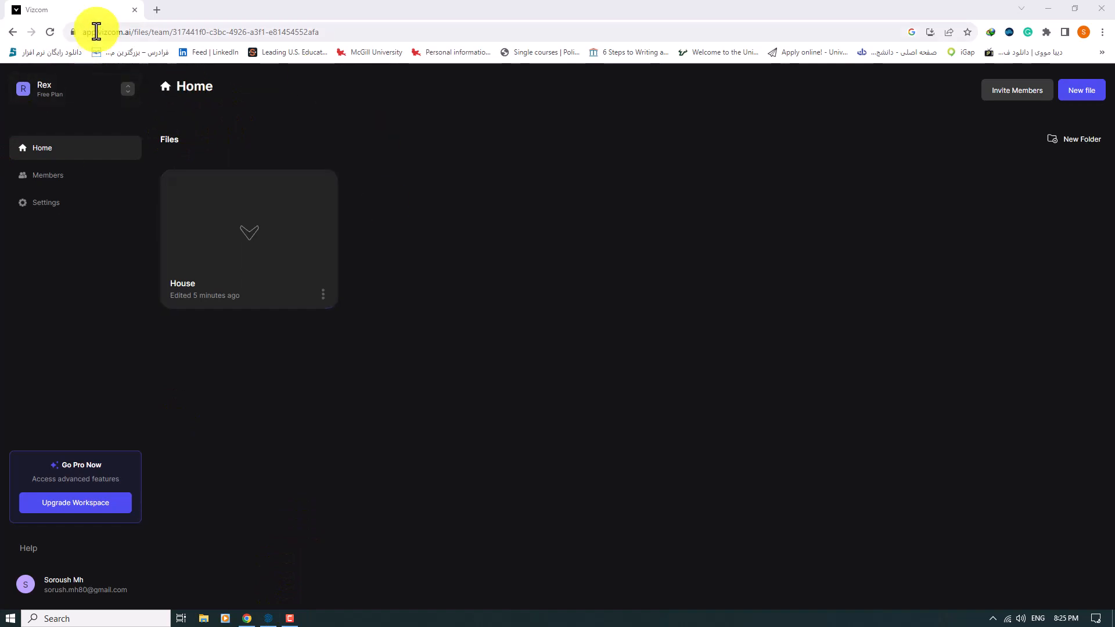
pyautogui.click(43, 14)
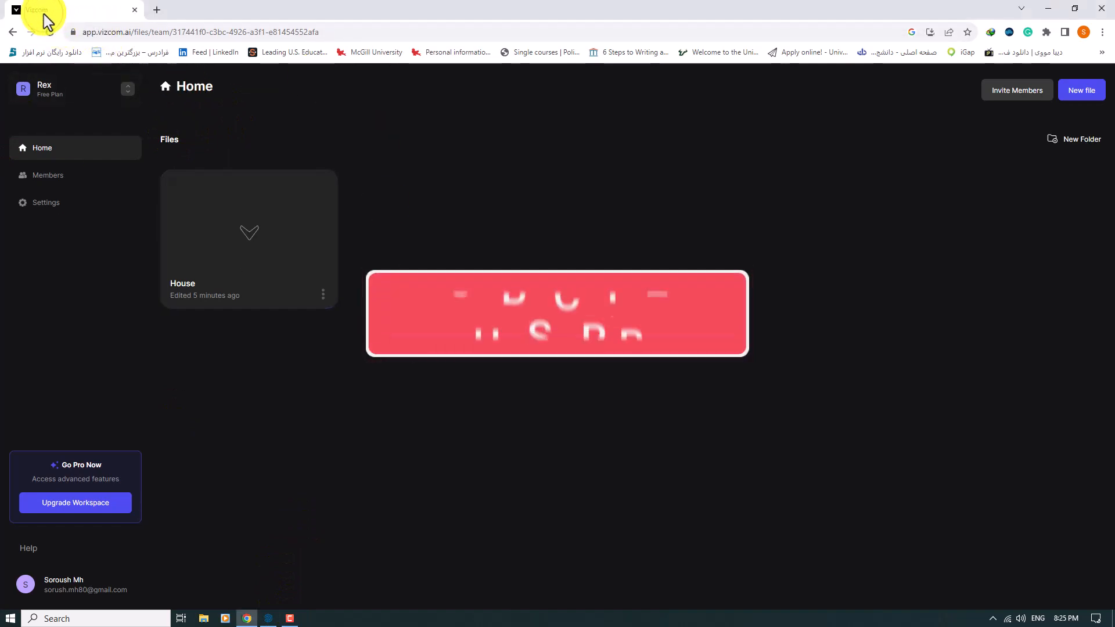
pyautogui.click(104, 32)
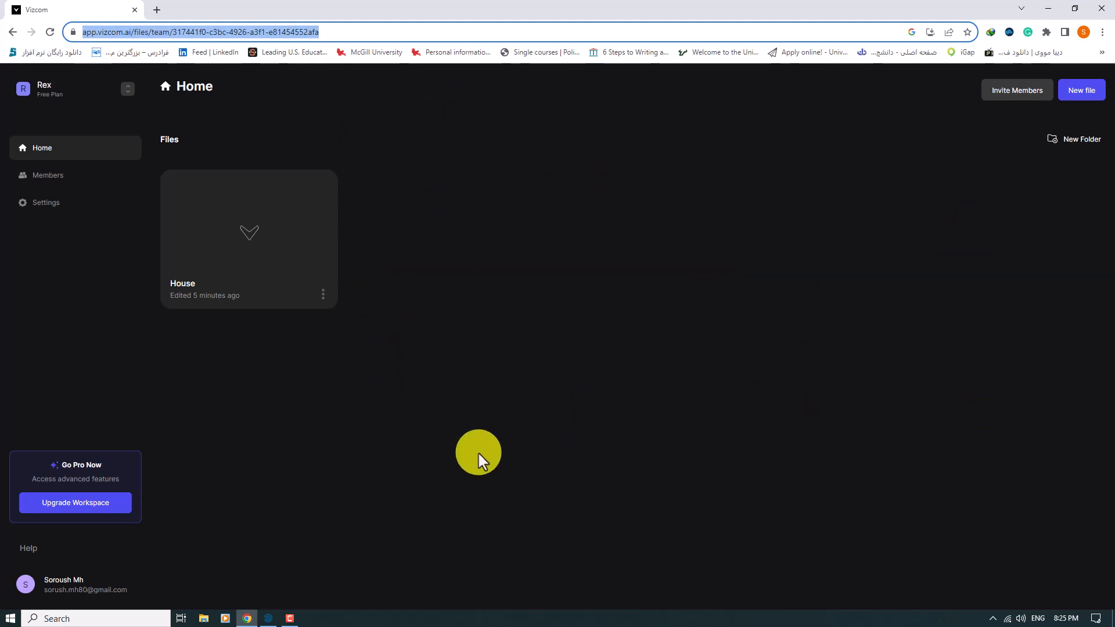
# - Switch back to SketchUp and restore the house model's saved Scene 1 view
pyautogui.click(271, 621)
pyautogui.scroll(-5, 525, 233)
pyautogui.moveTo(525, 234)
pyautogui.mouseDown(button='middle')
pyautogui.moveTo(688, 451)
pyautogui.moveTo(406, 253)
pyautogui.moveTo(495, 281)
pyautogui.moveTo(726, 220)
pyautogui.moveTo(612, 199)
pyautogui.moveTo(659, 267)
pyautogui.moveTo(356, 256)
pyautogui.mouseUp(button='middle')
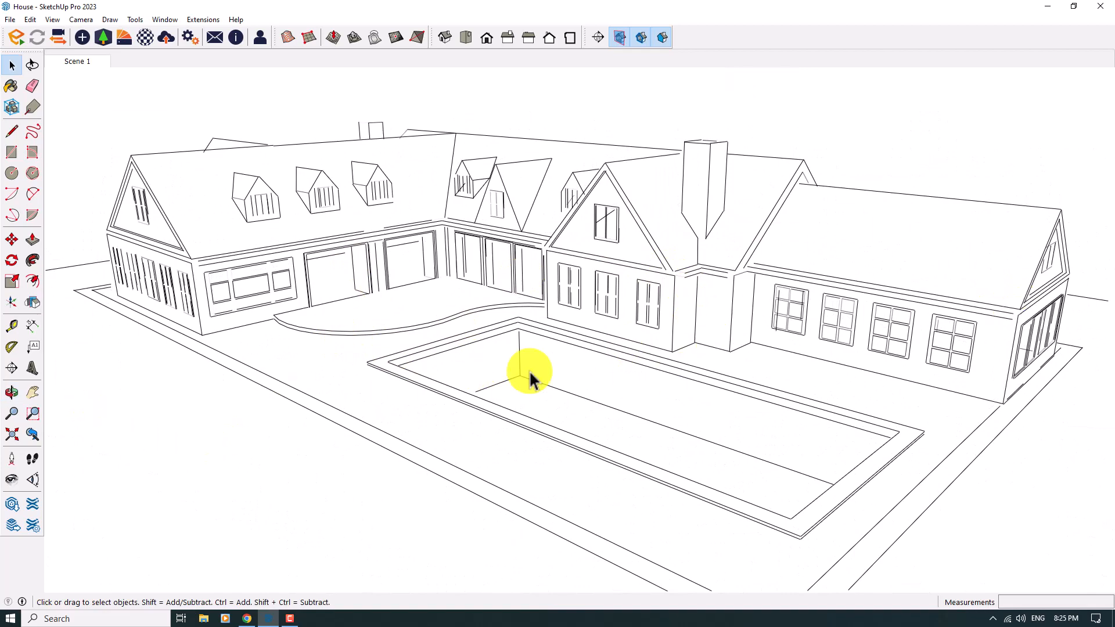
pyautogui.click(81, 61)
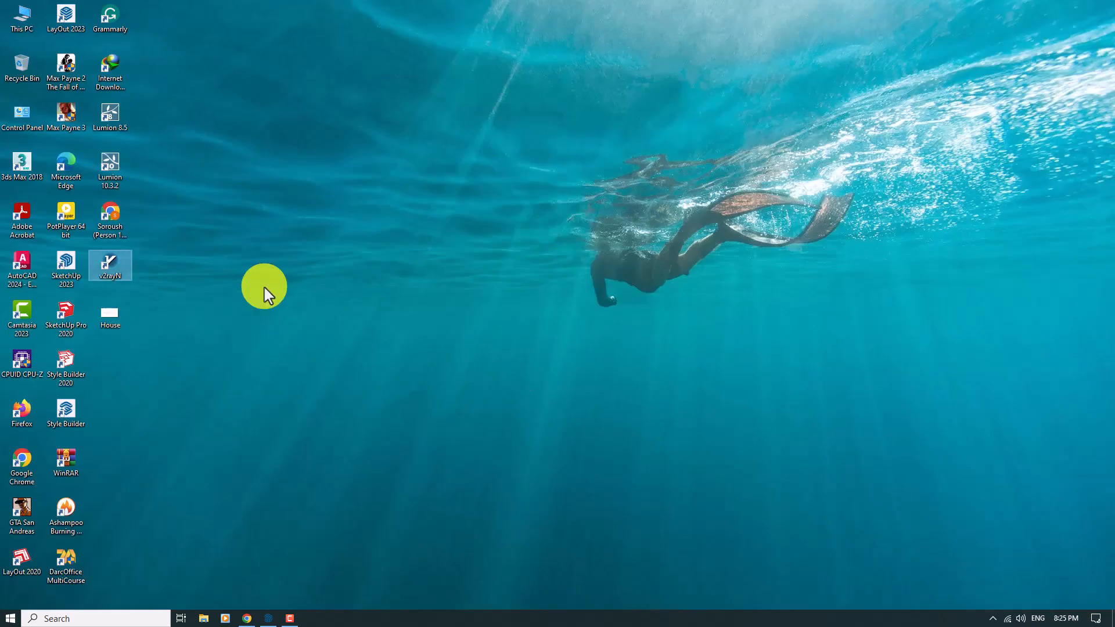
# - Open the House image saved on the desktop and examine its line drawing up close
pyautogui.doubleClick(110, 315)
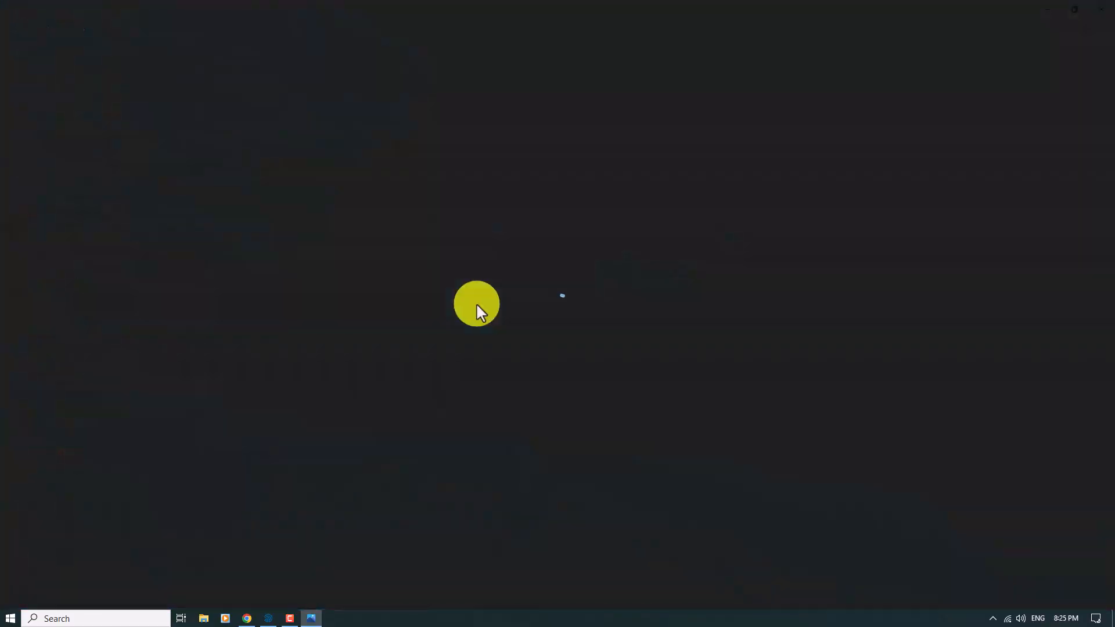
pyautogui.scroll(4, 514, 371)
pyautogui.scroll(-4, 556, 370)
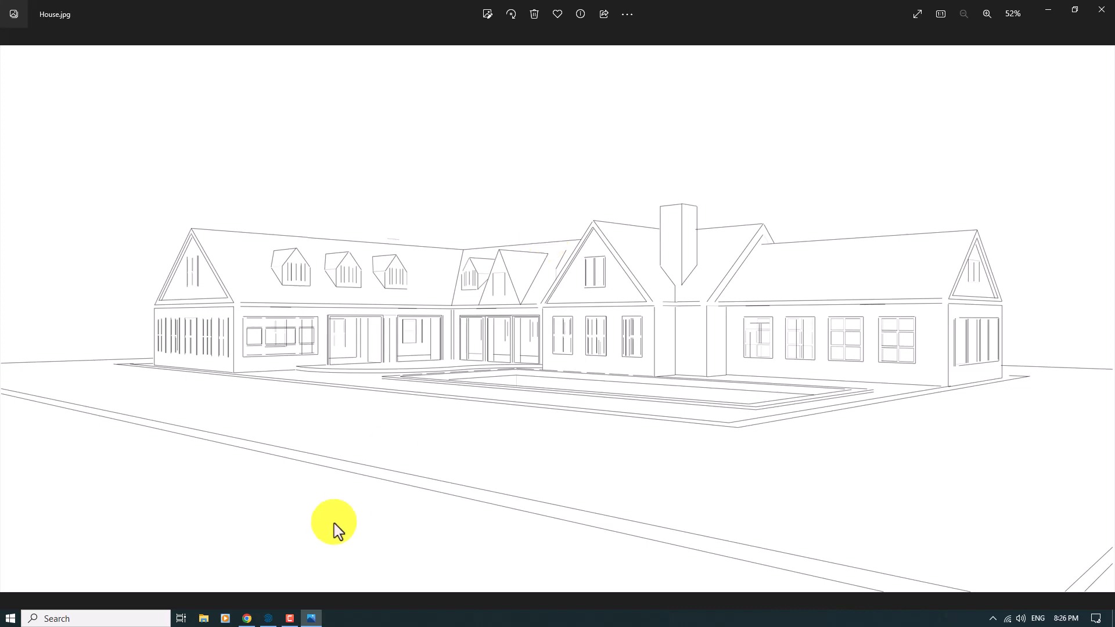
# - Open Vizcom's House file and paste the prompt for a realistic jungle house with lush green trees, sunlight, a wood and concrete facade, and a rainbow
pyautogui.click(246, 619)
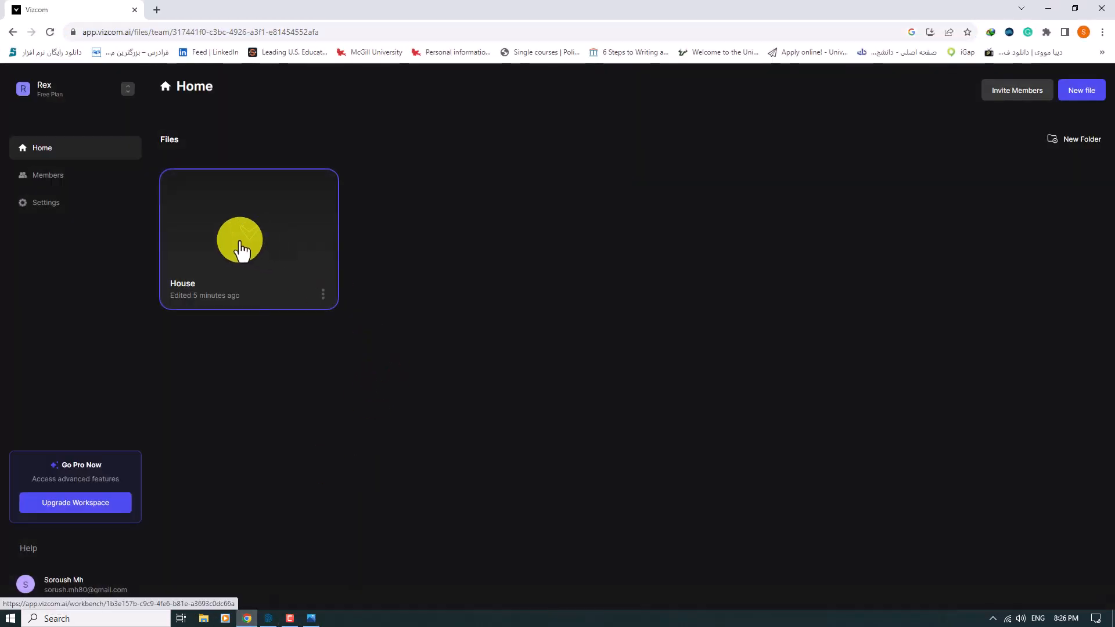
pyautogui.click(223, 220)
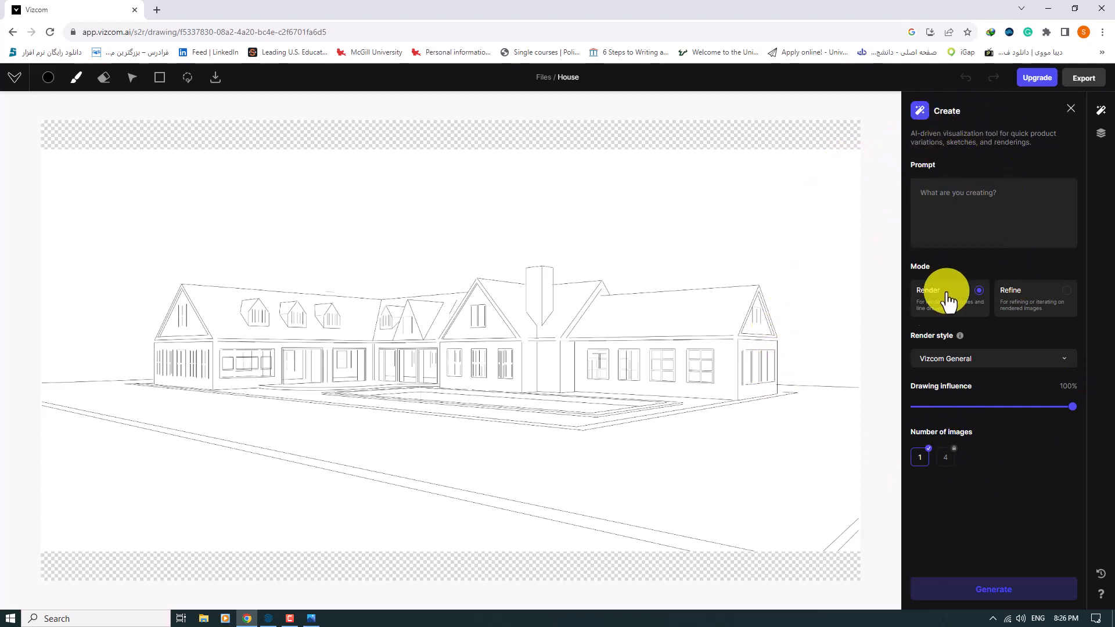
pyautogui.click(940, 194)
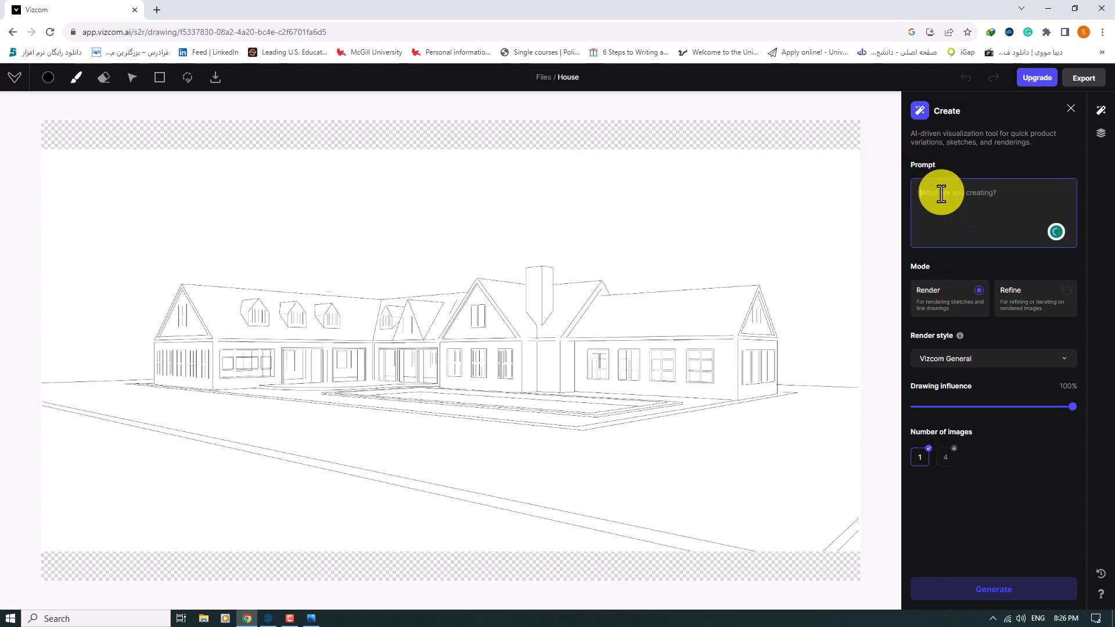
pyautogui.hotkey('ctrl', 'v')
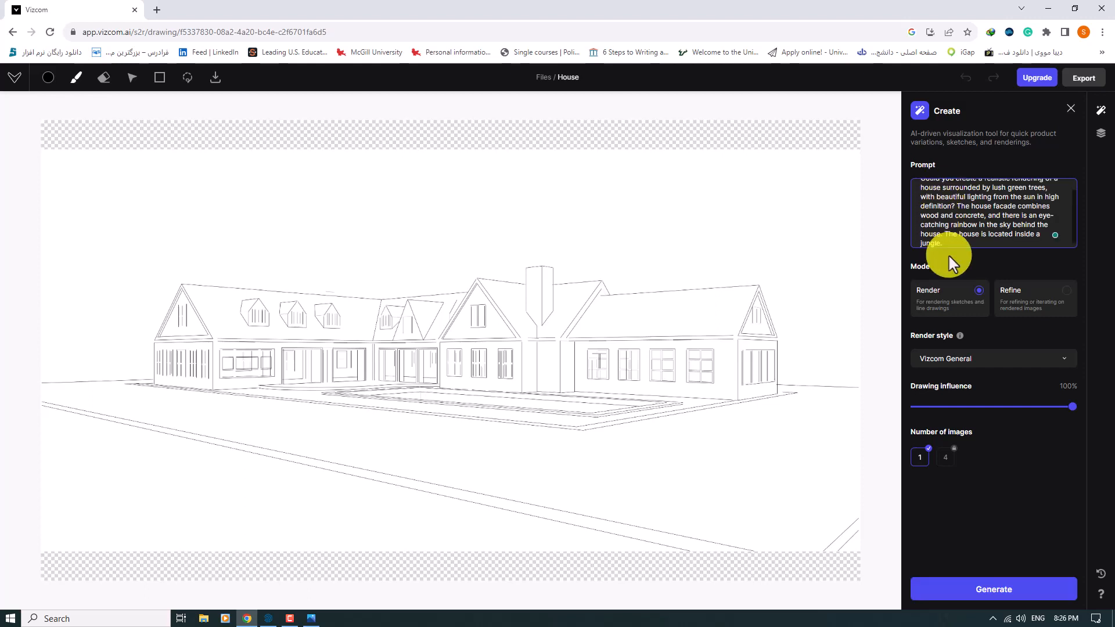
pyautogui.scroll(2, 938, 223)
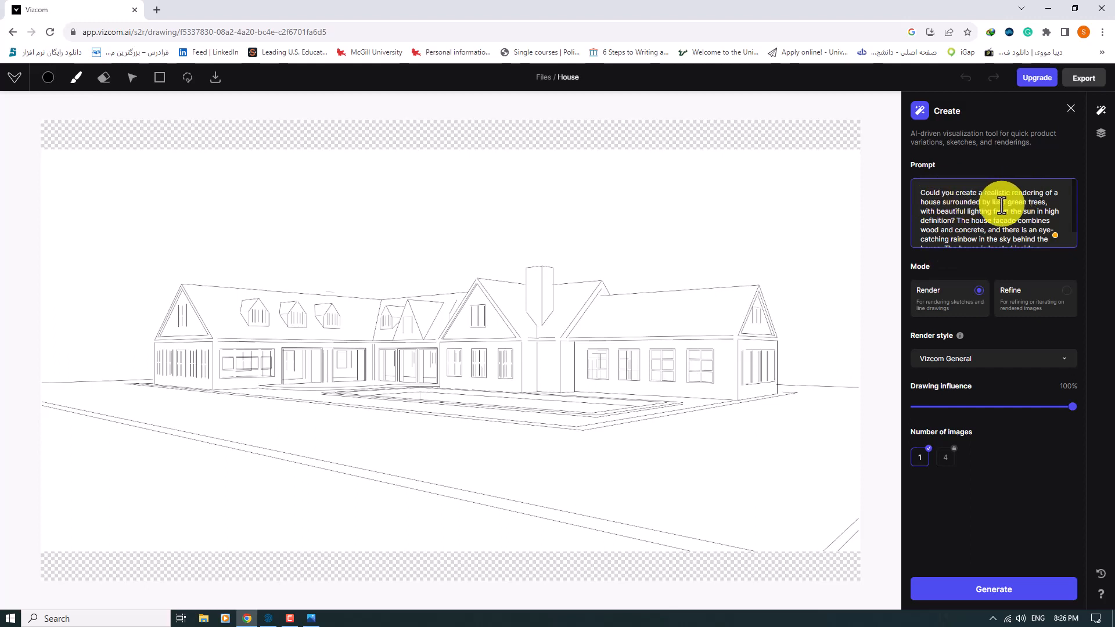
# - Replace the question mark after "high definition" in the prompt with a comma
pyautogui.click(957, 221)
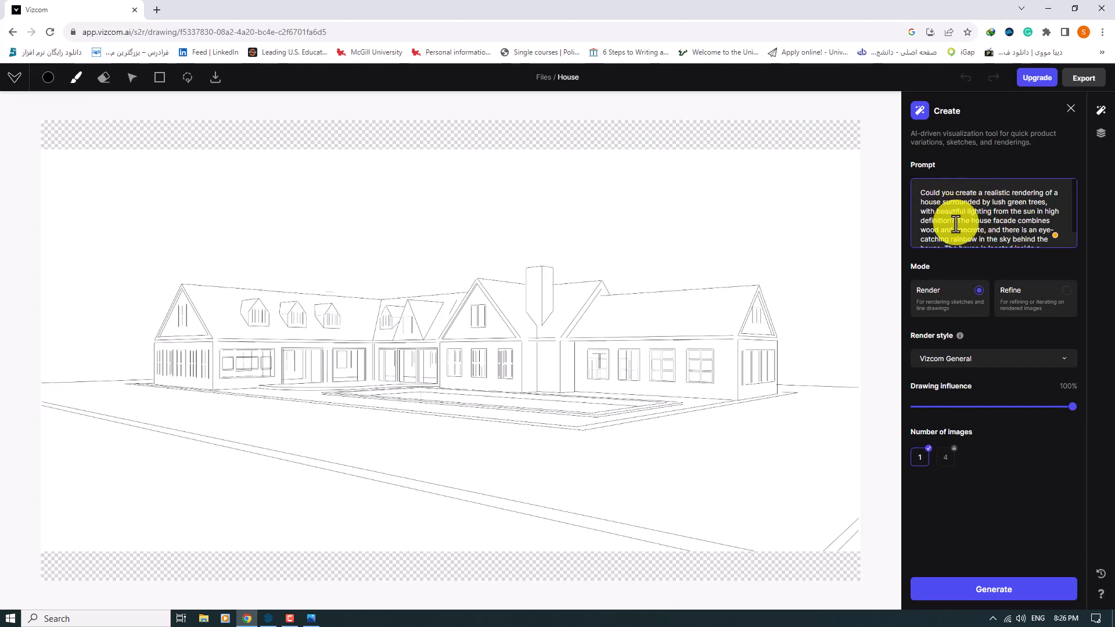
pyautogui.press('BackSpace')
pyautogui.press('BackSpace')
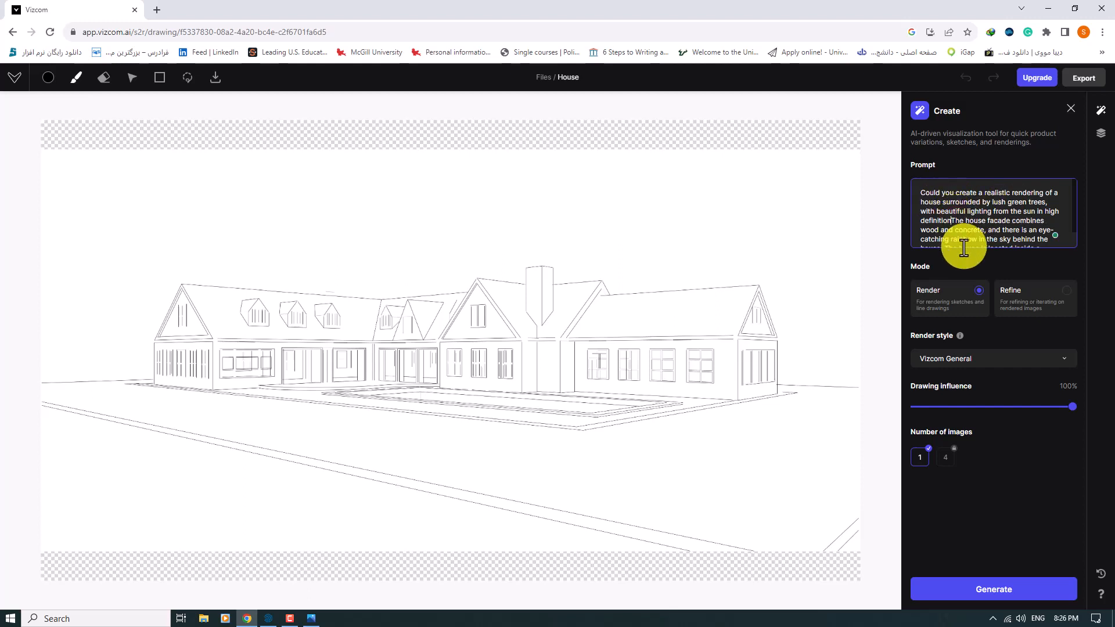
pyautogui.write('.')
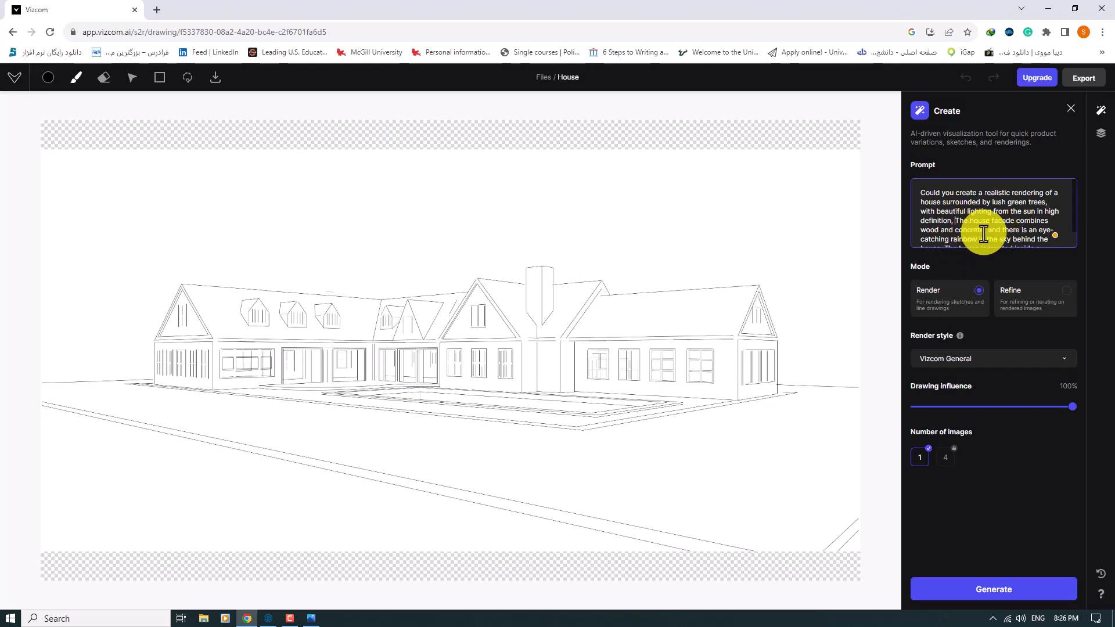
pyautogui.scroll(-1, 985, 235)
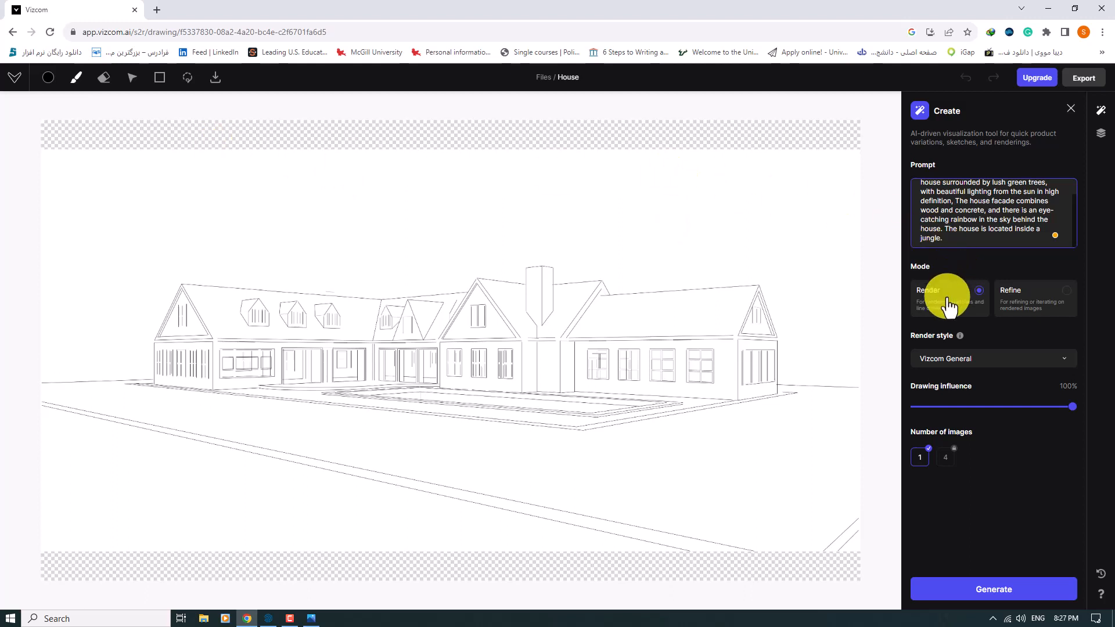
# - Review the settings offered by Refine mode and the render styles available in Render mode
pyautogui.click(1046, 301)
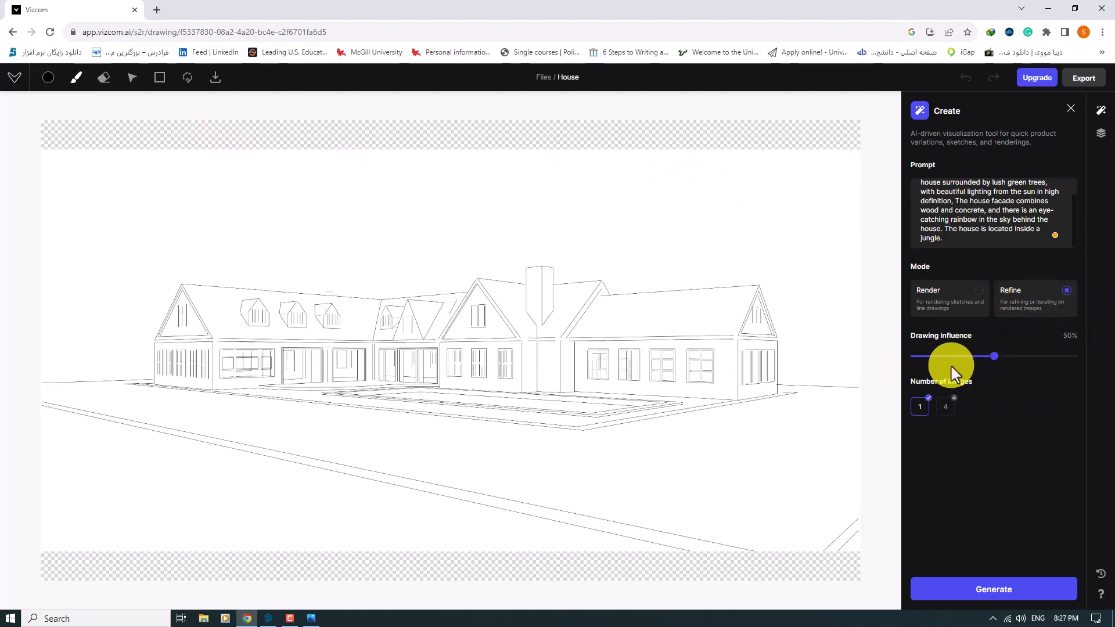
pyautogui.click(935, 299)
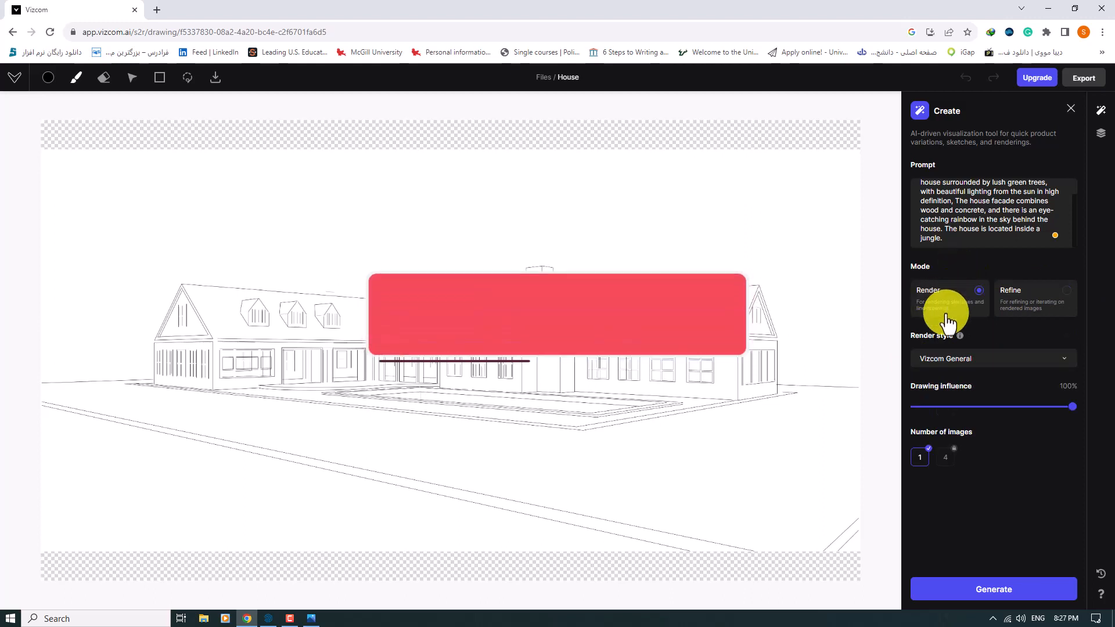
pyautogui.click(1009, 366)
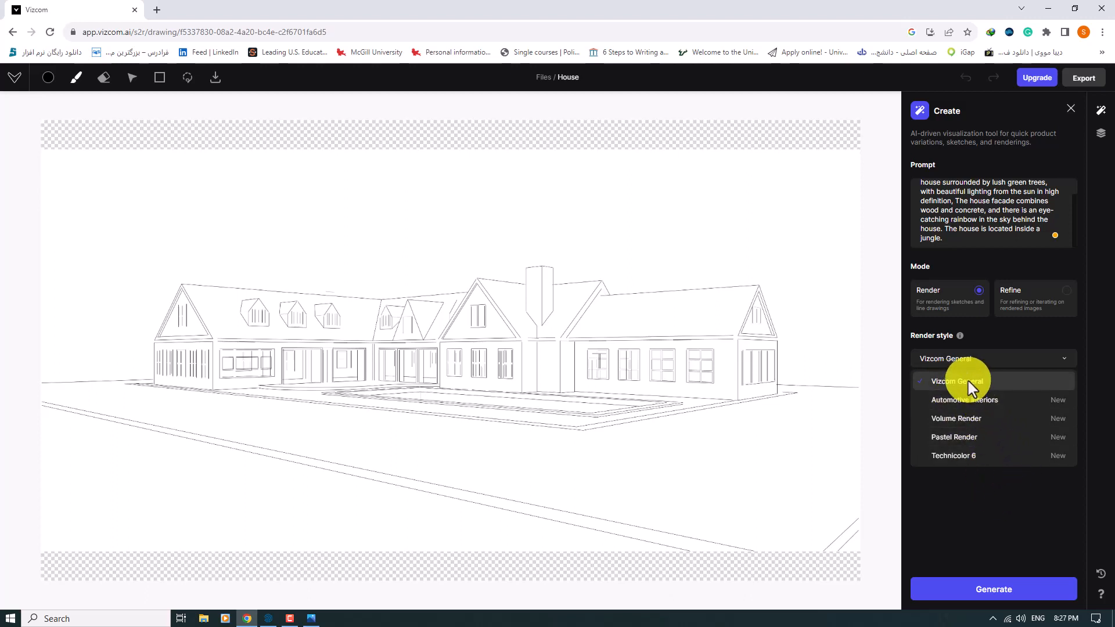
pyautogui.click(987, 492)
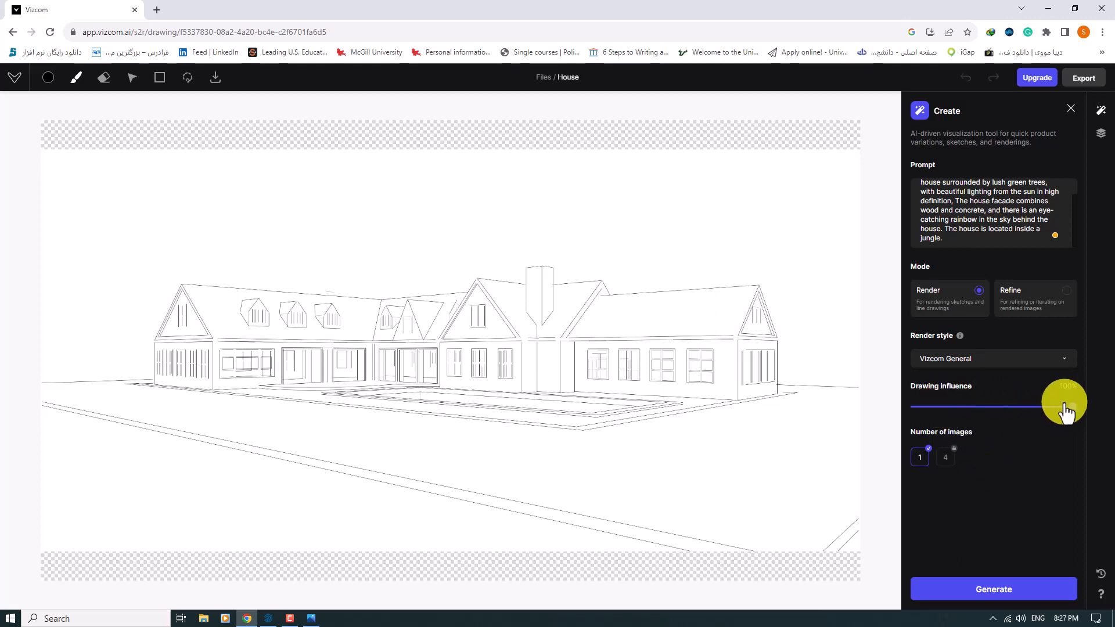
# - Set the drawing influence to 90%, generate the rendering of the house and accept the result
pyautogui.moveTo(1071, 415); pyautogui.dragTo(1059, 408)
pyautogui.click(1011, 597)
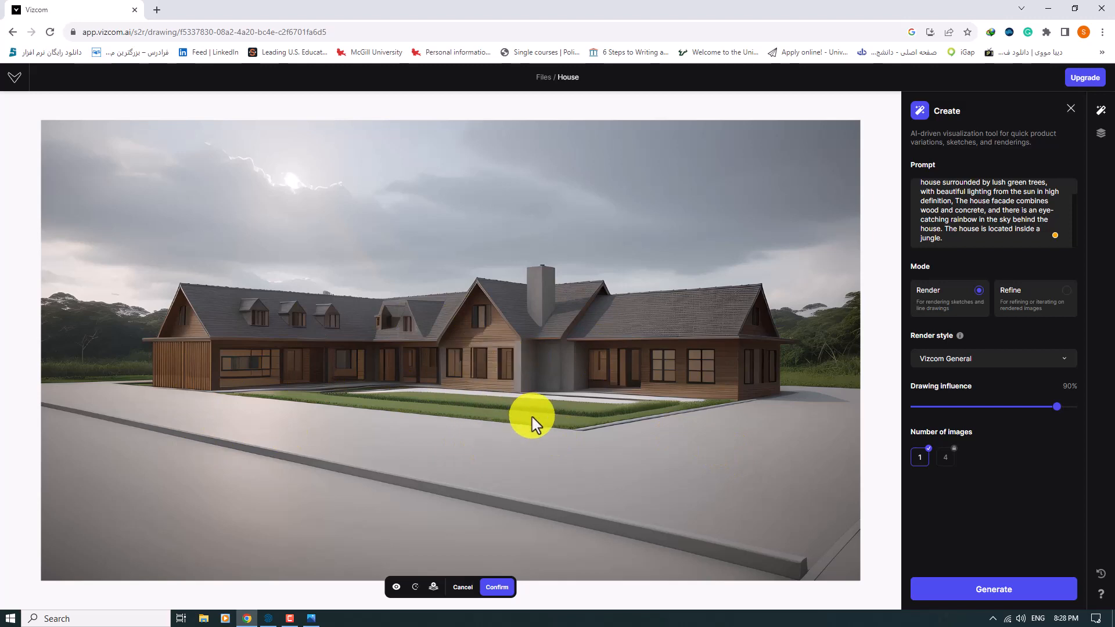
pyautogui.click(509, 593)
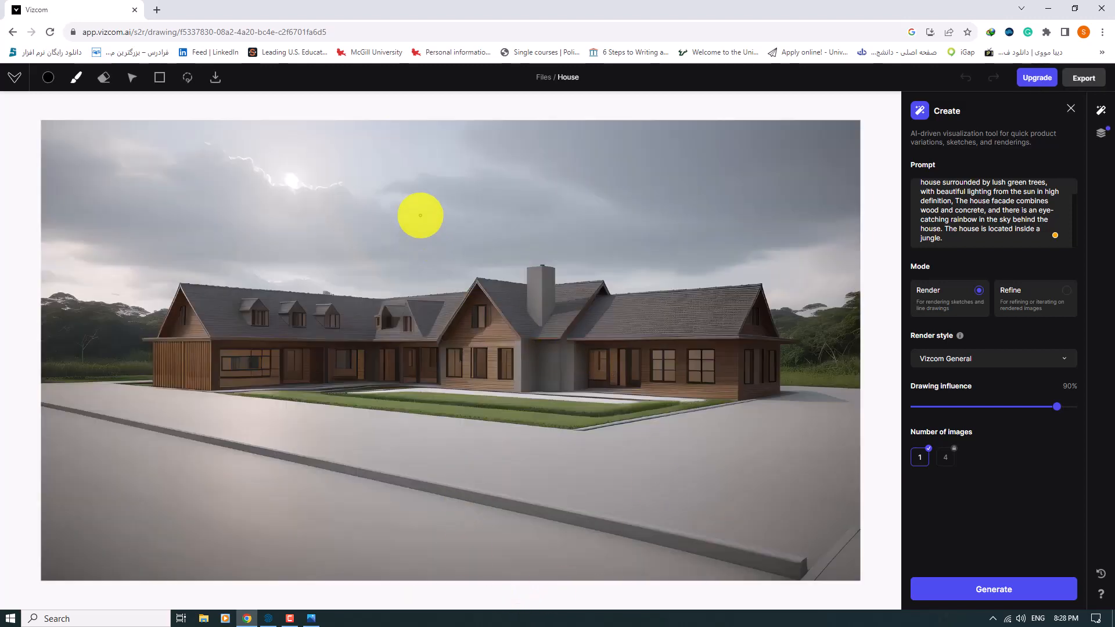
# - Try painting a stroke across the sky with an enlarged brush, and undo the stroke
pyautogui.rightClick(420, 214)
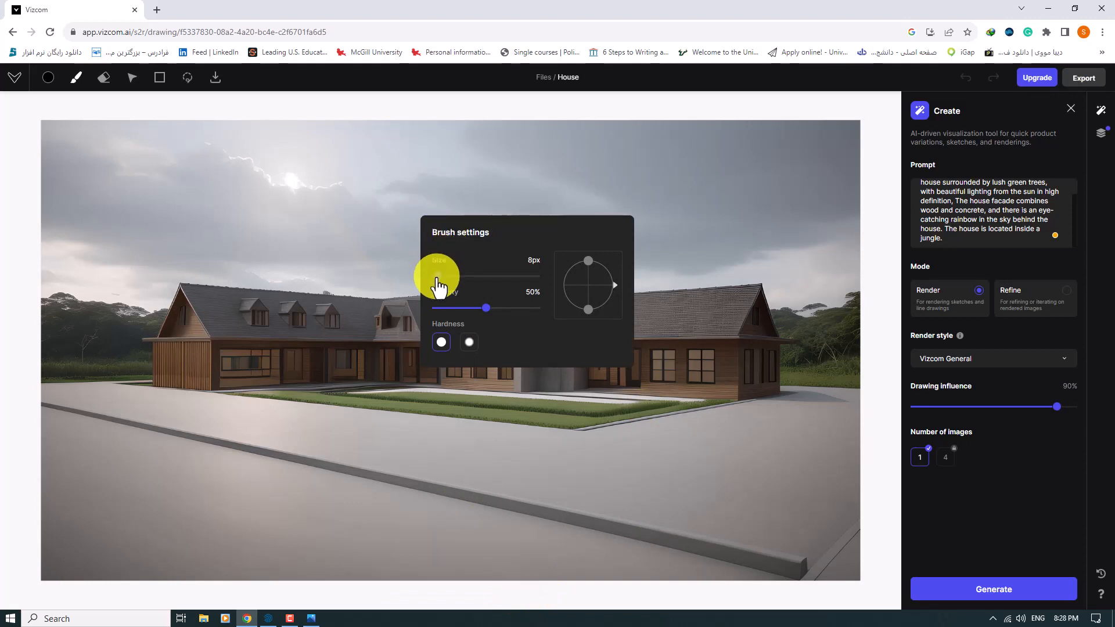
pyautogui.moveTo(437, 277); pyautogui.dragTo(482, 276)
pyautogui.moveTo(667, 207)
pyautogui.mouseDown()
pyautogui.moveTo(774, 182)
pyautogui.moveTo(357, 218)
pyautogui.moveTo(366, 221)
pyautogui.mouseUp()
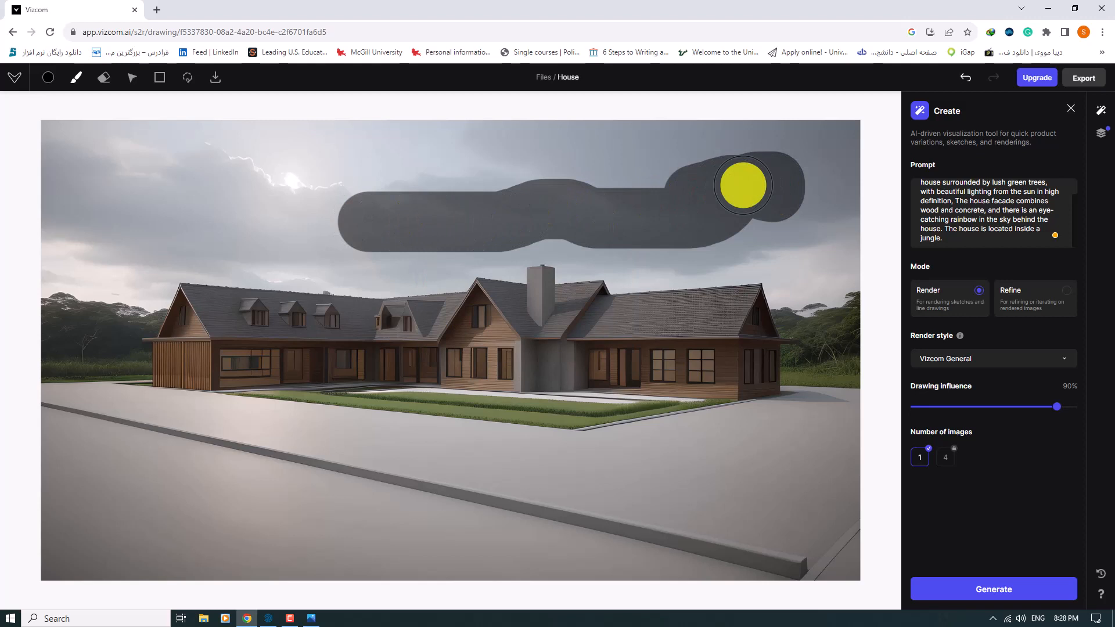
pyautogui.hotkey('ctrl', 'z')
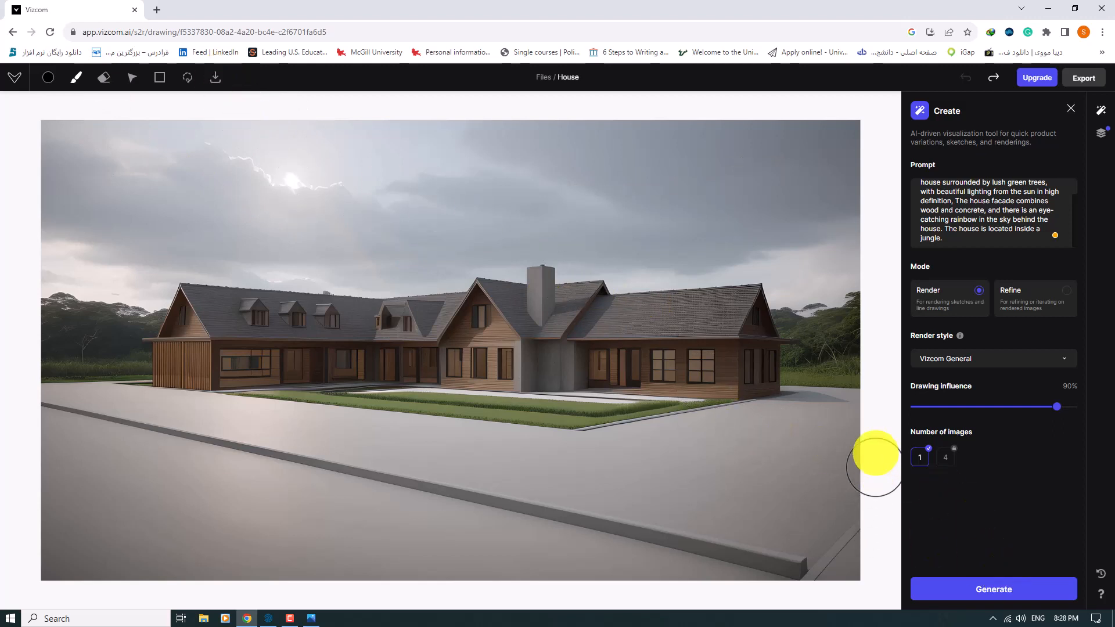
# - Export the rendering as a 1080p image (1920×1080) and open the downloaded House.png for viewing
pyautogui.click(1075, 82)
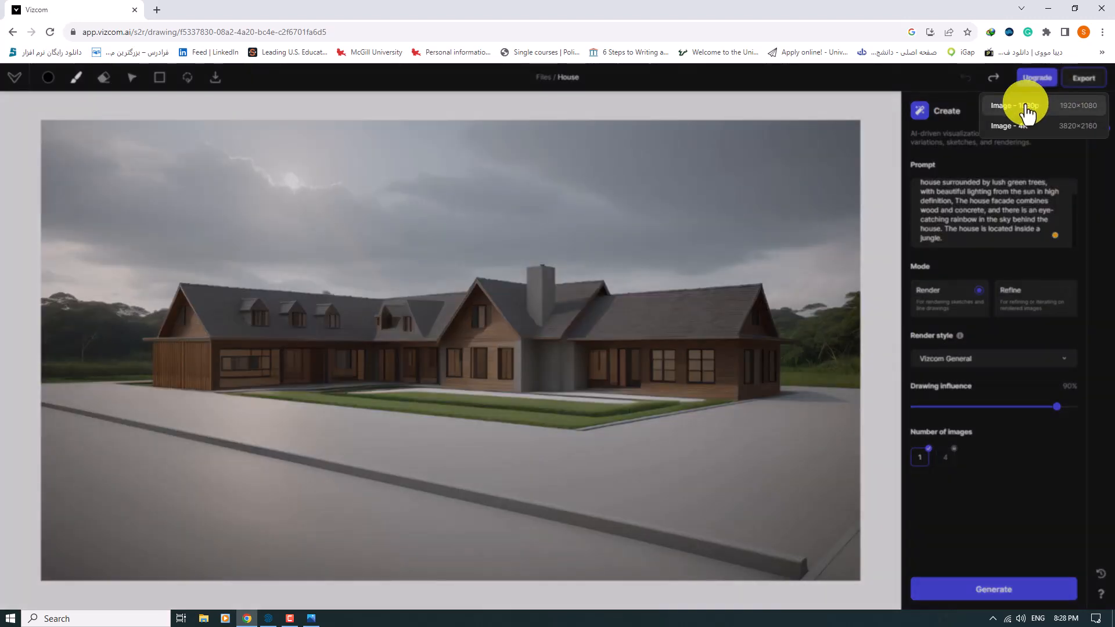
pyautogui.click(1027, 108)
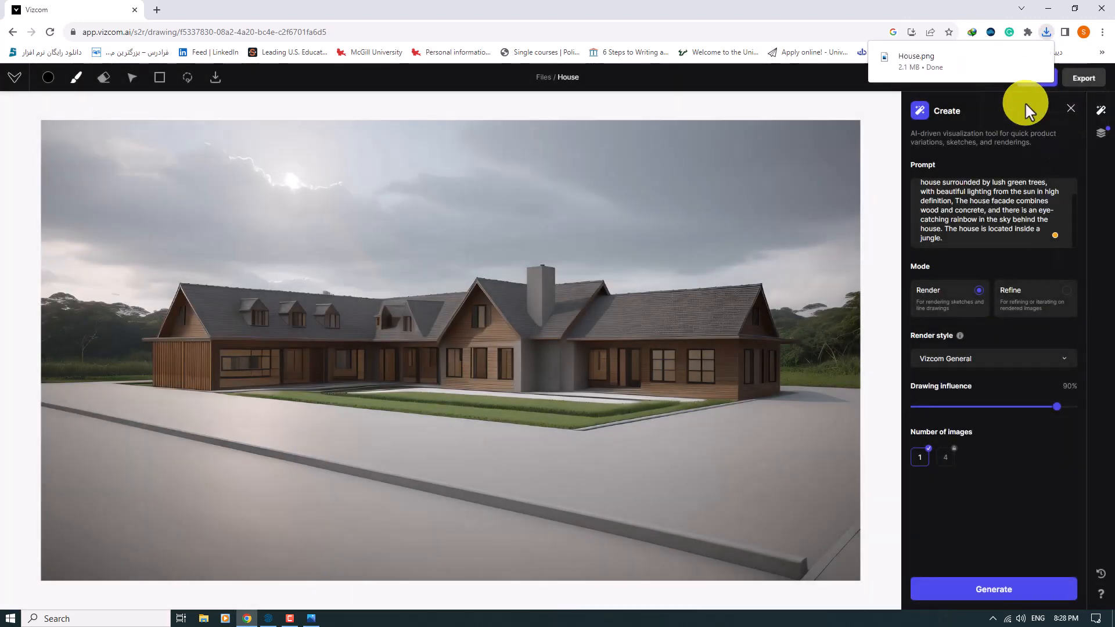
pyautogui.click(1019, 57)
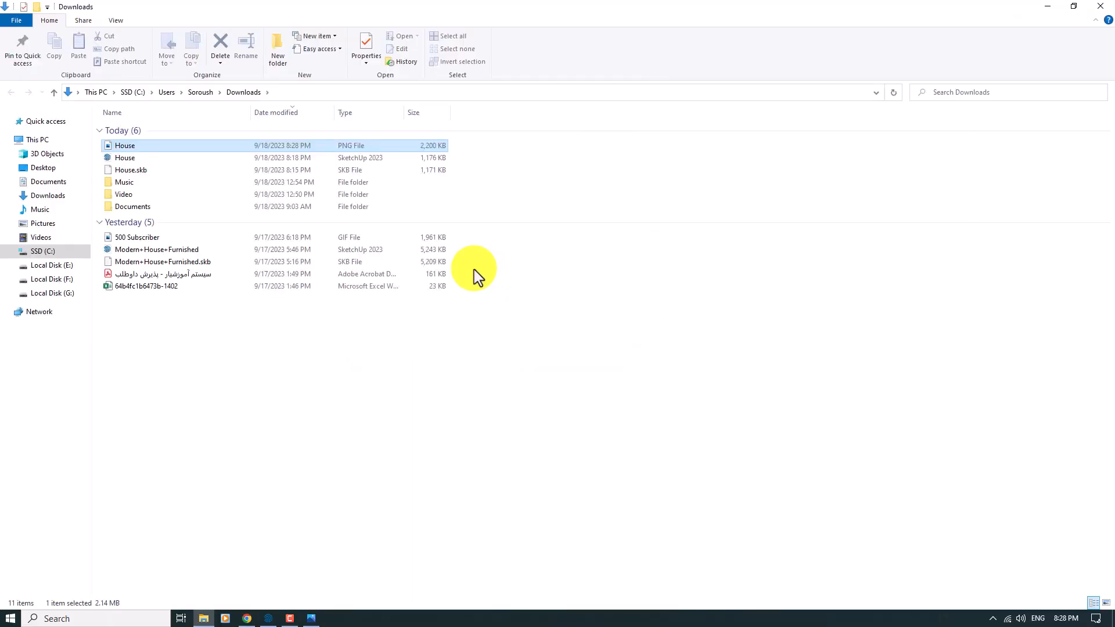
pyautogui.doubleClick(129, 145)
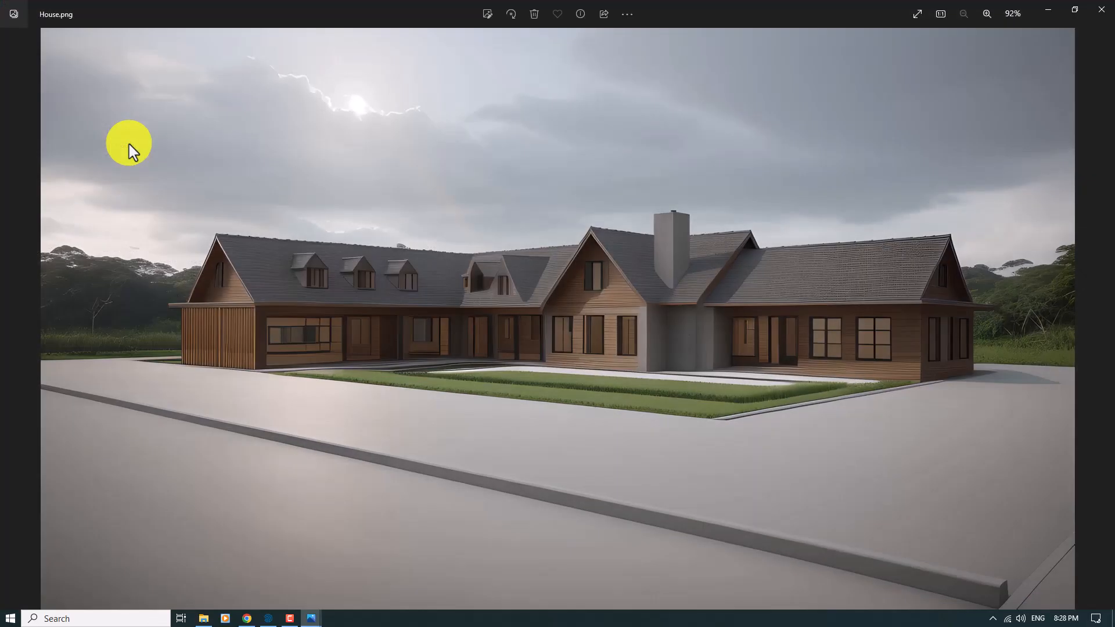
# - Switch to SketchUp, apply the in-model Simple Style to the house model, and collapse the Materials section
pyautogui.click(271, 621)
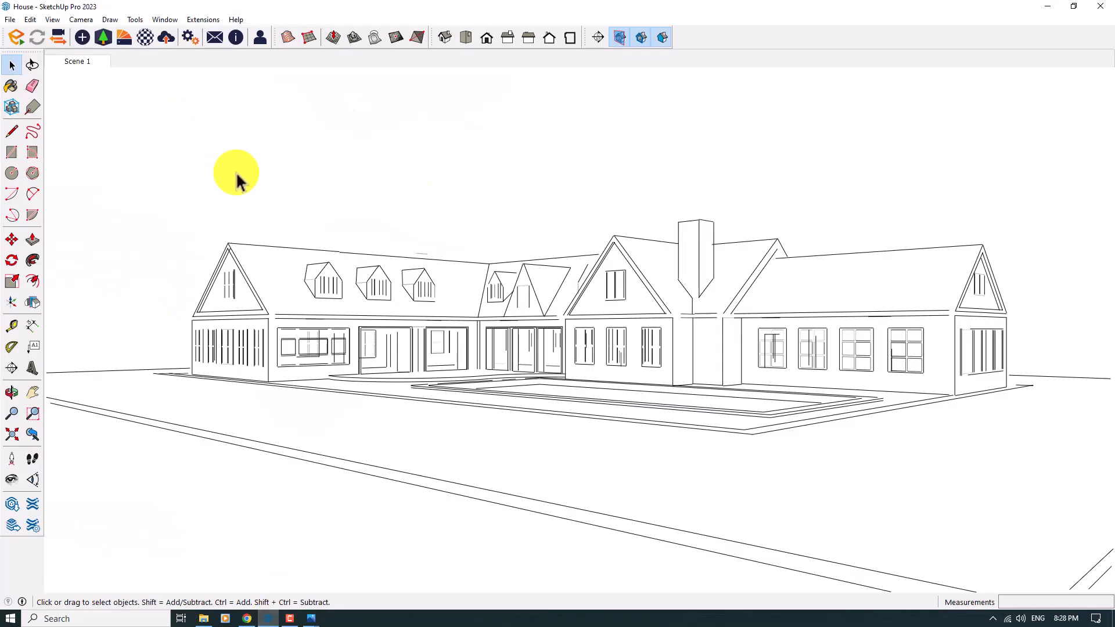
pyautogui.click(11, 86)
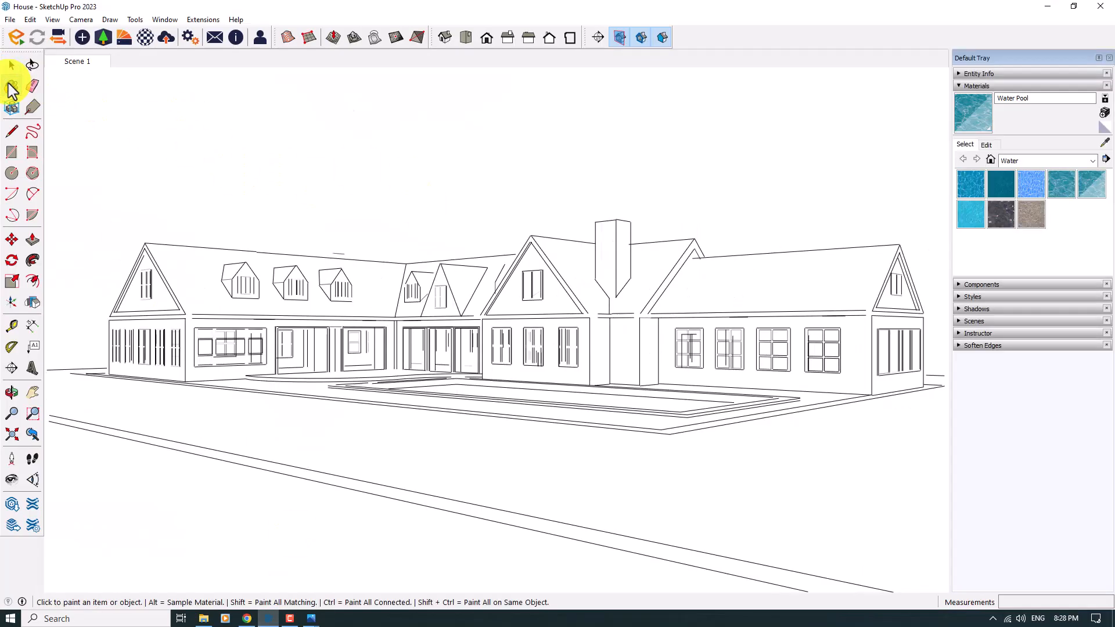
pyautogui.click(975, 298)
pyautogui.click(1016, 372)
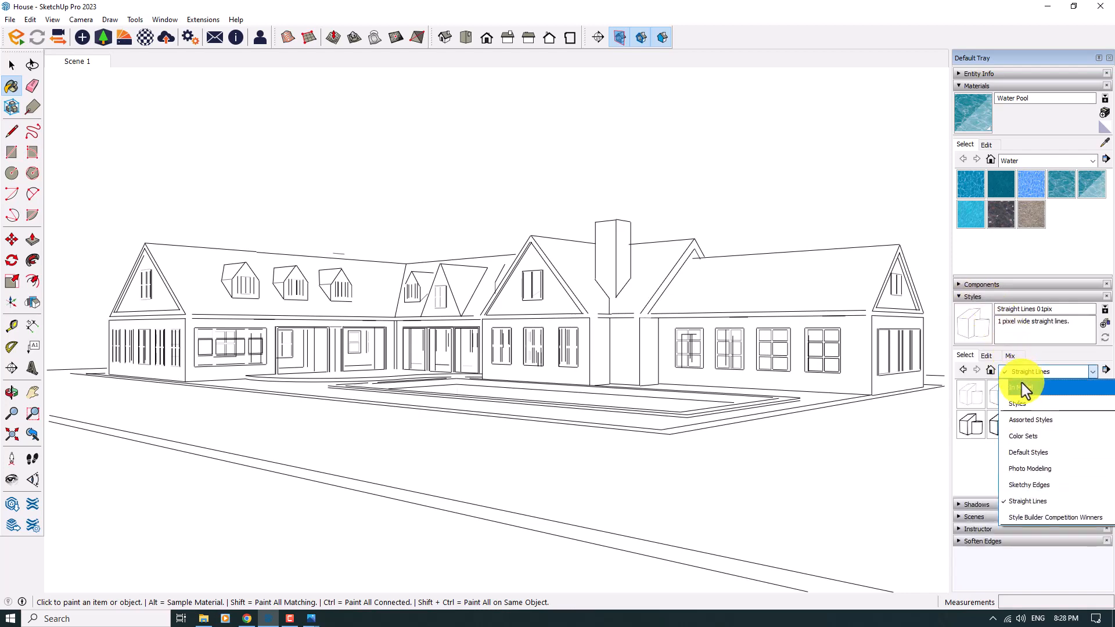
pyautogui.click(1024, 389)
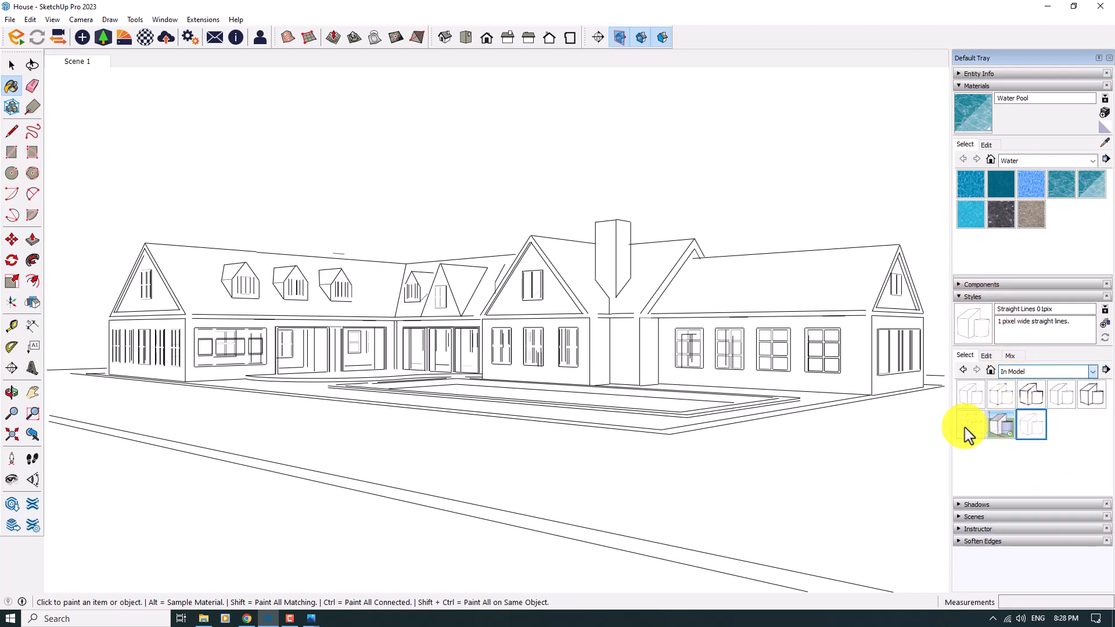
pyautogui.click(999, 425)
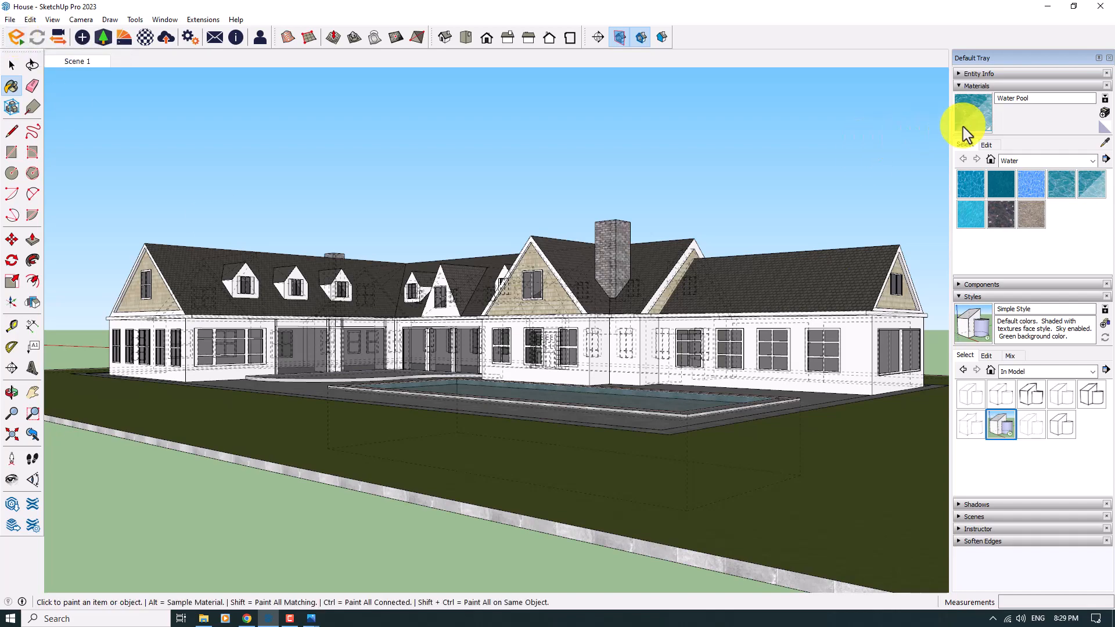
pyautogui.click(1080, 85)
pyautogui.click(1108, 58)
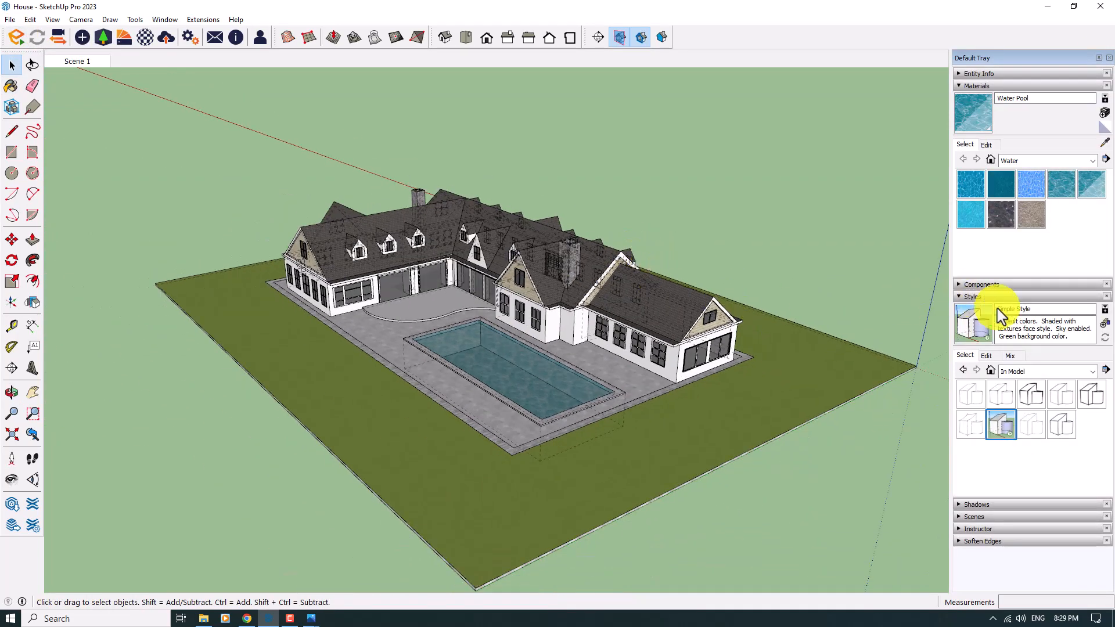
pyautogui.click(976, 86)
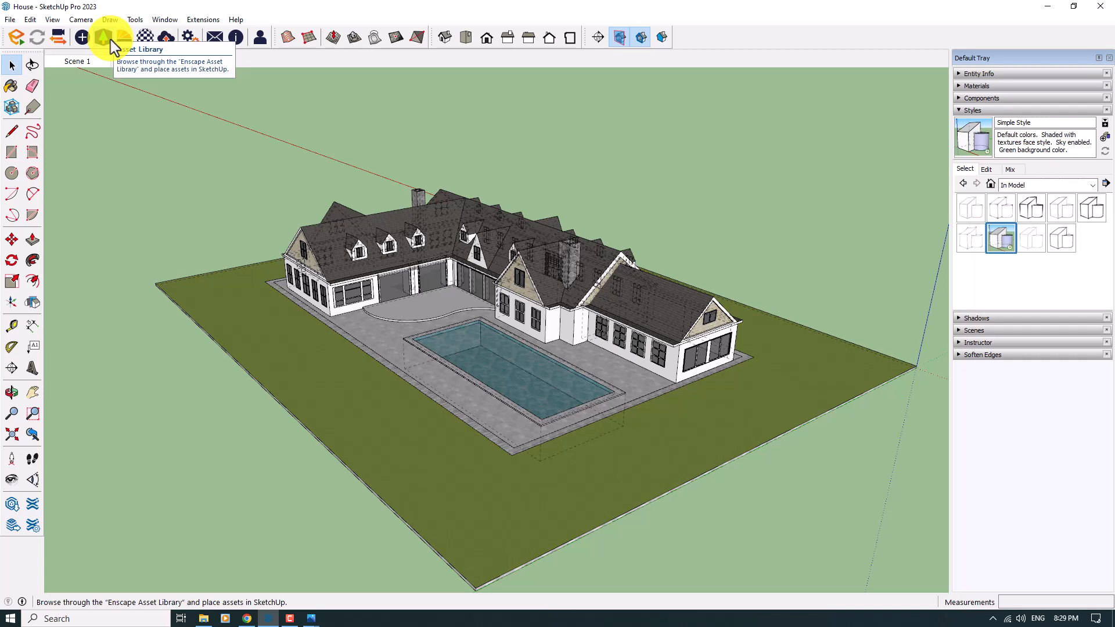
# - Launch Enscape for the house model, maximize its window and close the help overview
pyautogui.click(22, 38)
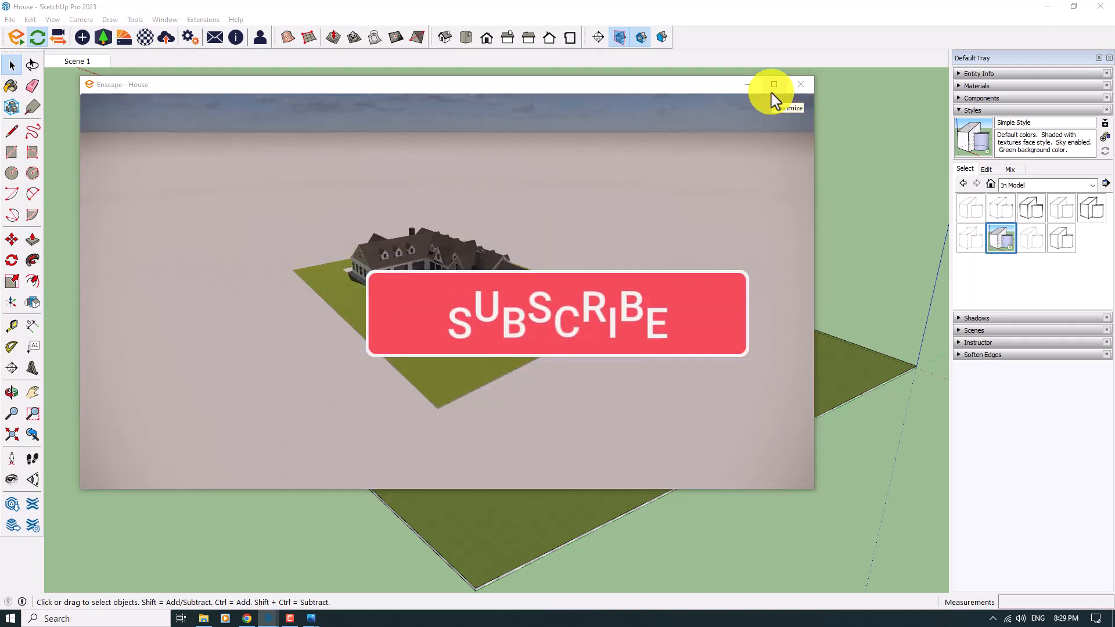
pyautogui.click(773, 94)
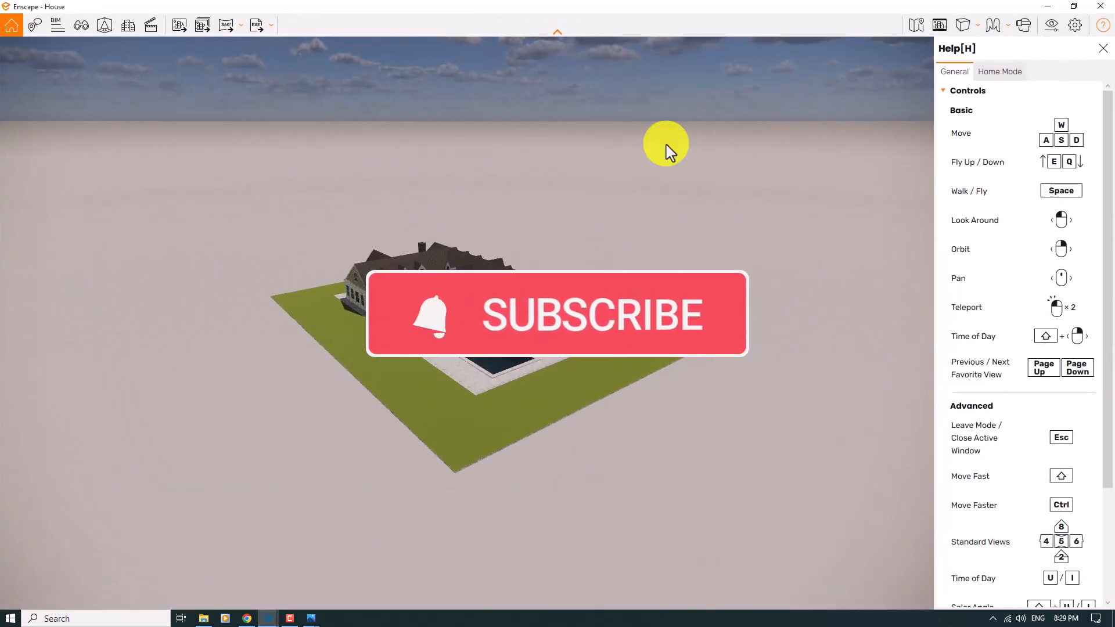
pyautogui.click(1103, 48)
pyautogui.moveTo(696, 292); pyautogui.dragTo(696, 291)
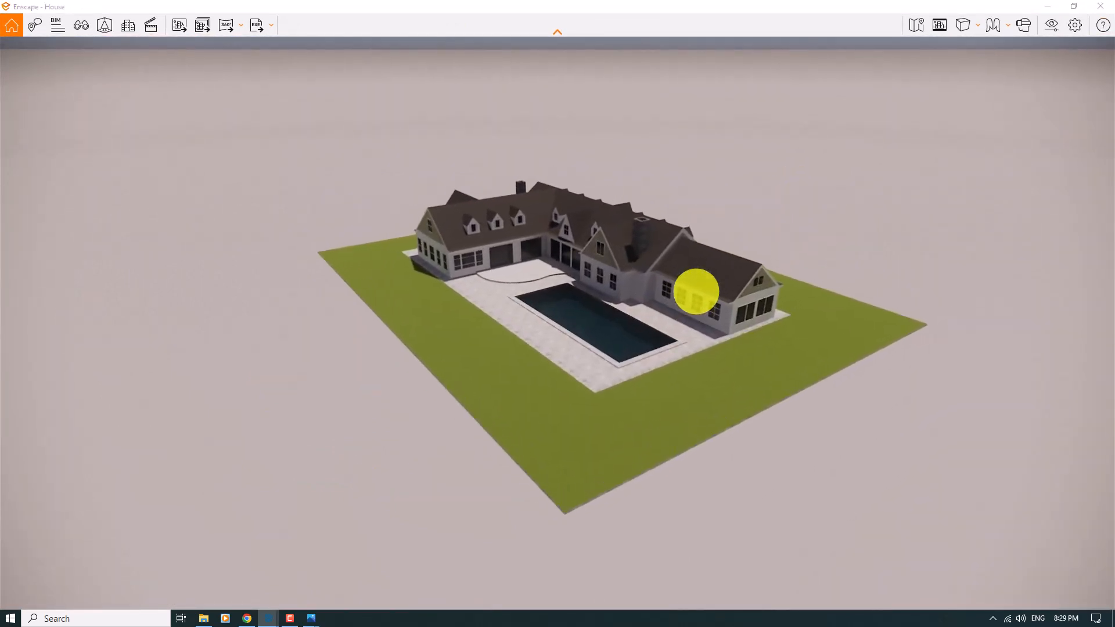
# - Open the Enscape asset library in multi-asset placement mode and filter it to Vegetation assets tagged Tree
pyautogui.click(105, 25)
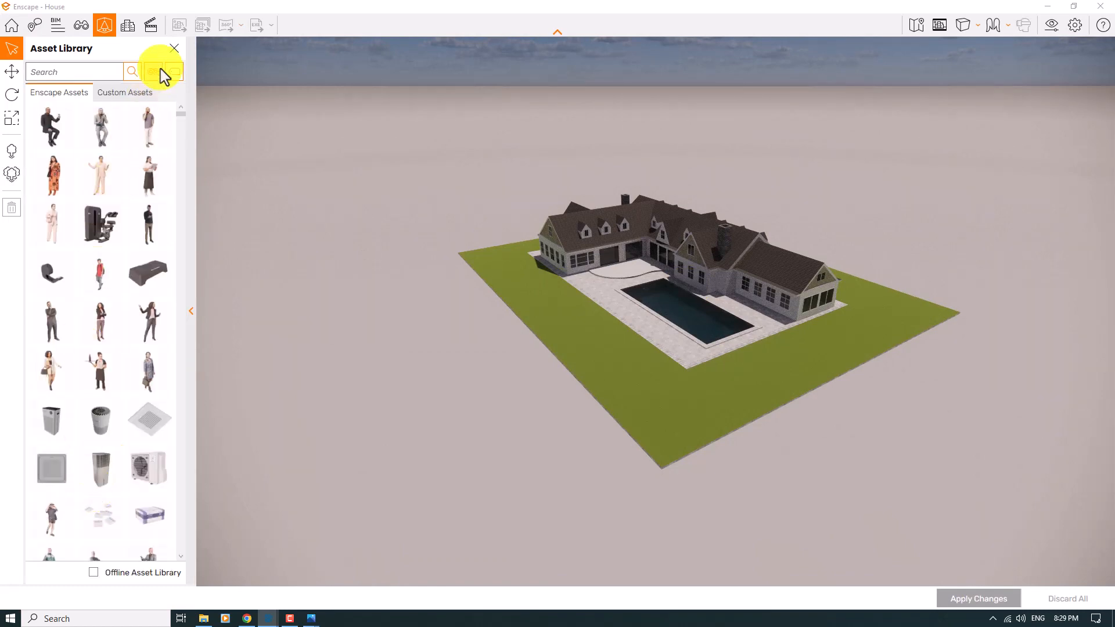
pyautogui.click(152, 72)
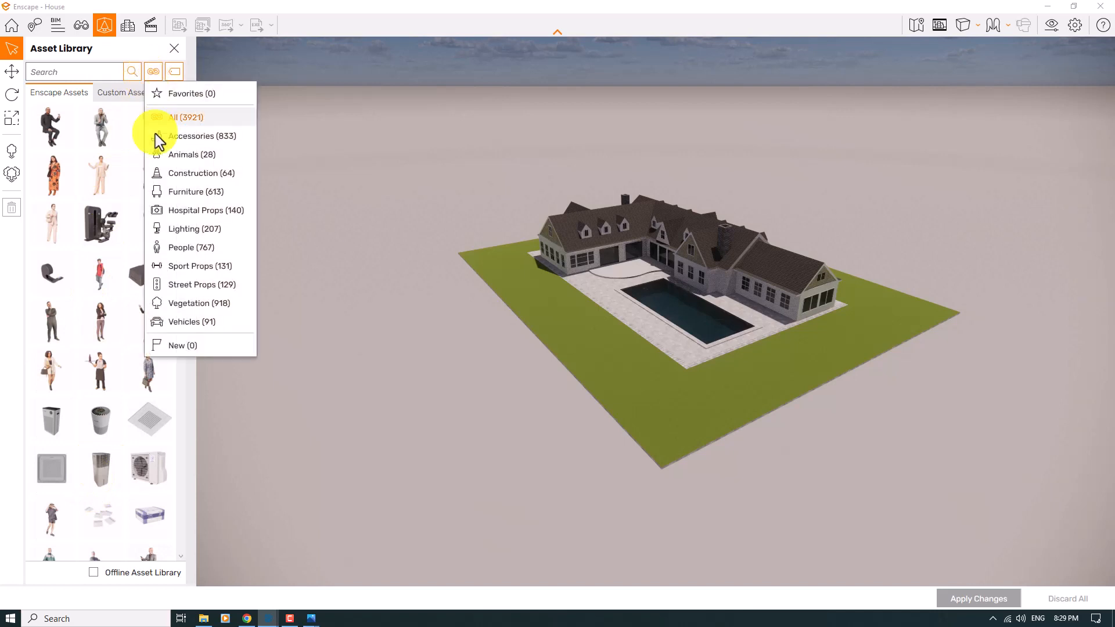
pyautogui.click(173, 304)
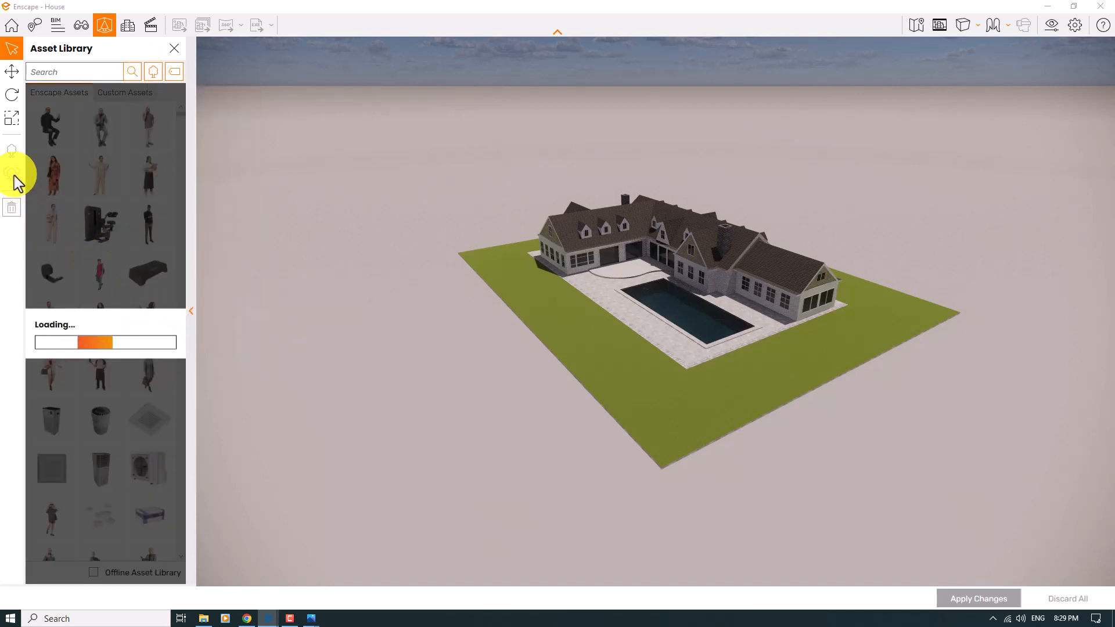
pyautogui.click(11, 173)
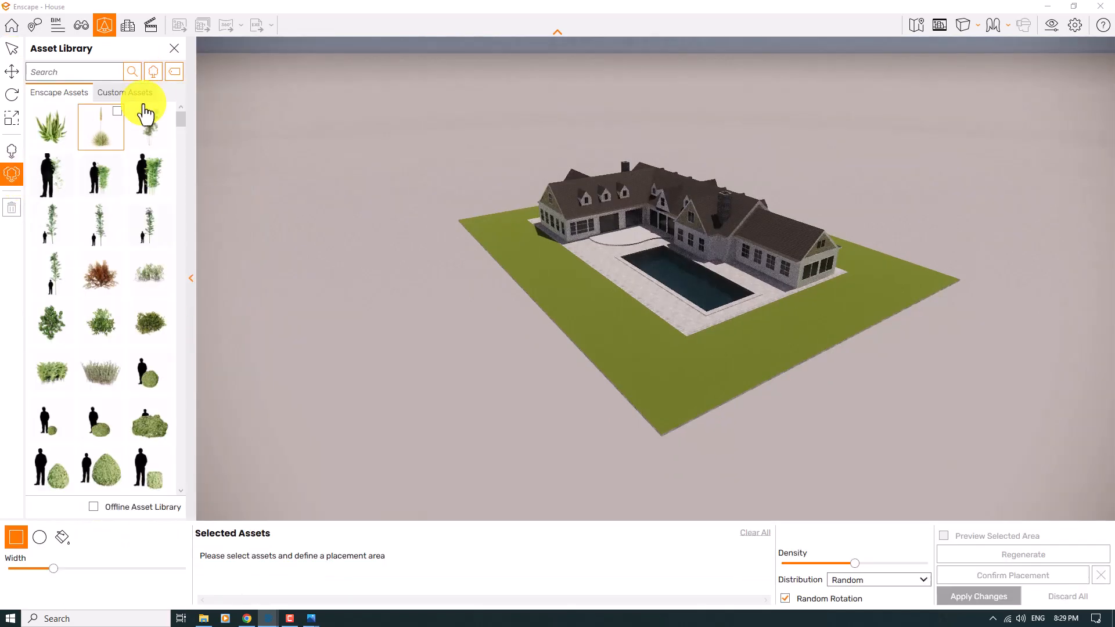
pyautogui.click(174, 72)
pyautogui.scroll(-3, 179, 174)
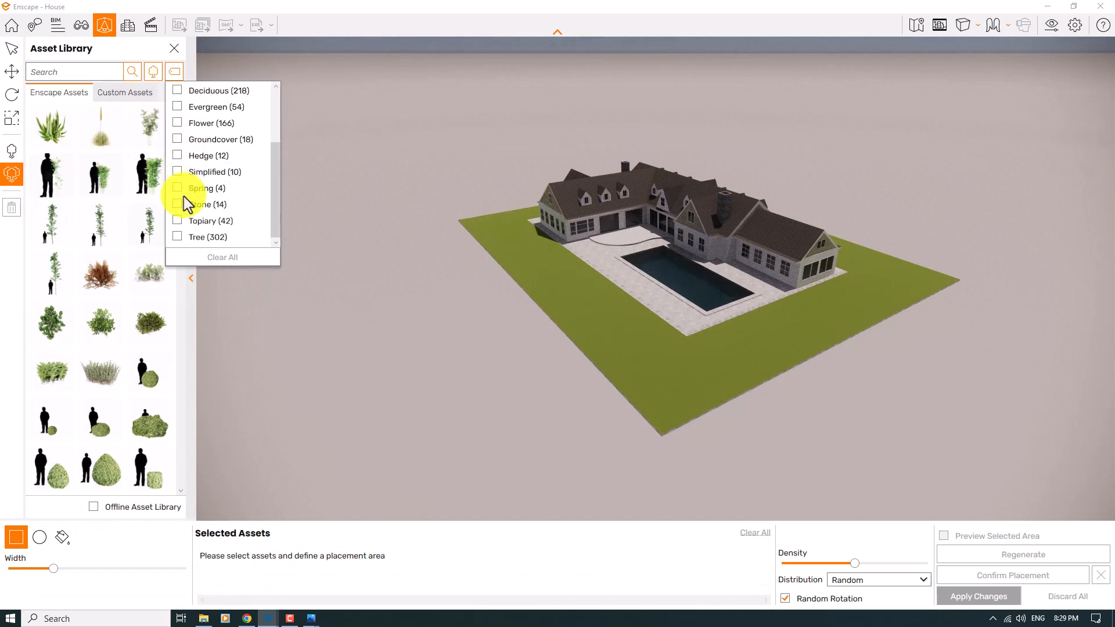
pyautogui.click(177, 236)
pyautogui.click(103, 54)
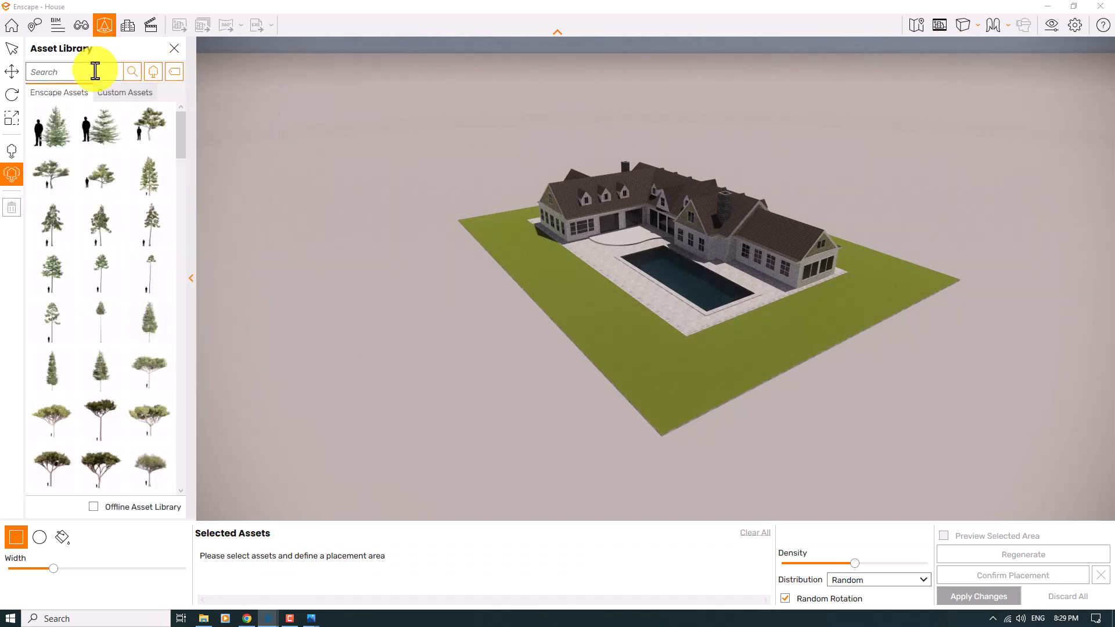
# - Select Coniferous Tree 017: Spruce and Deciduous Tree 011: Birch as the assets for placement
pyautogui.scroll(-3, 154, 238)
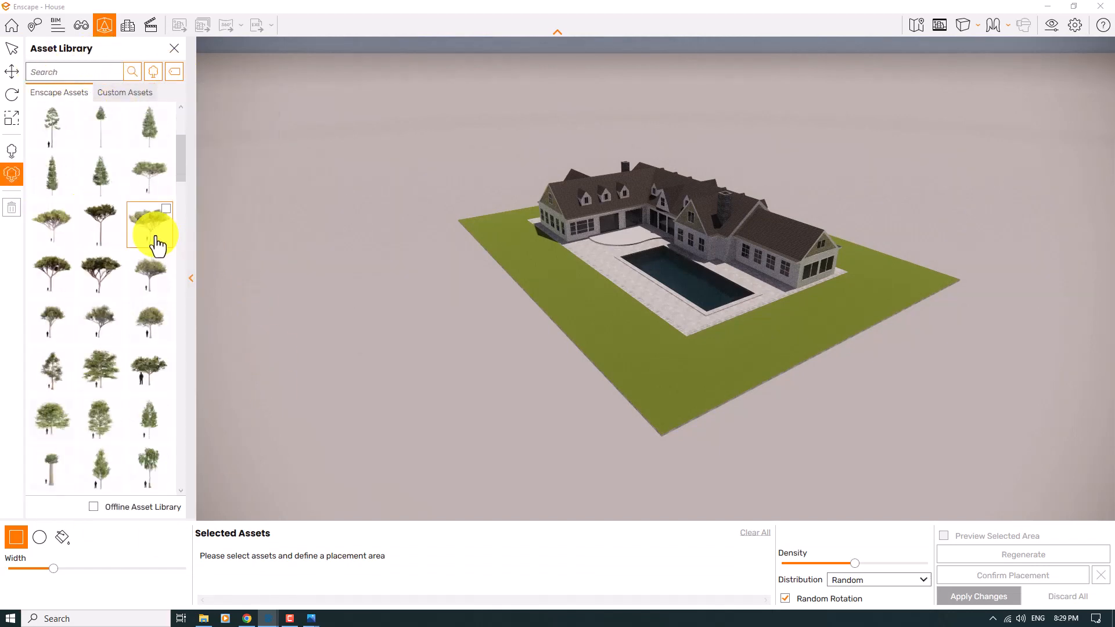
pyautogui.click(114, 170)
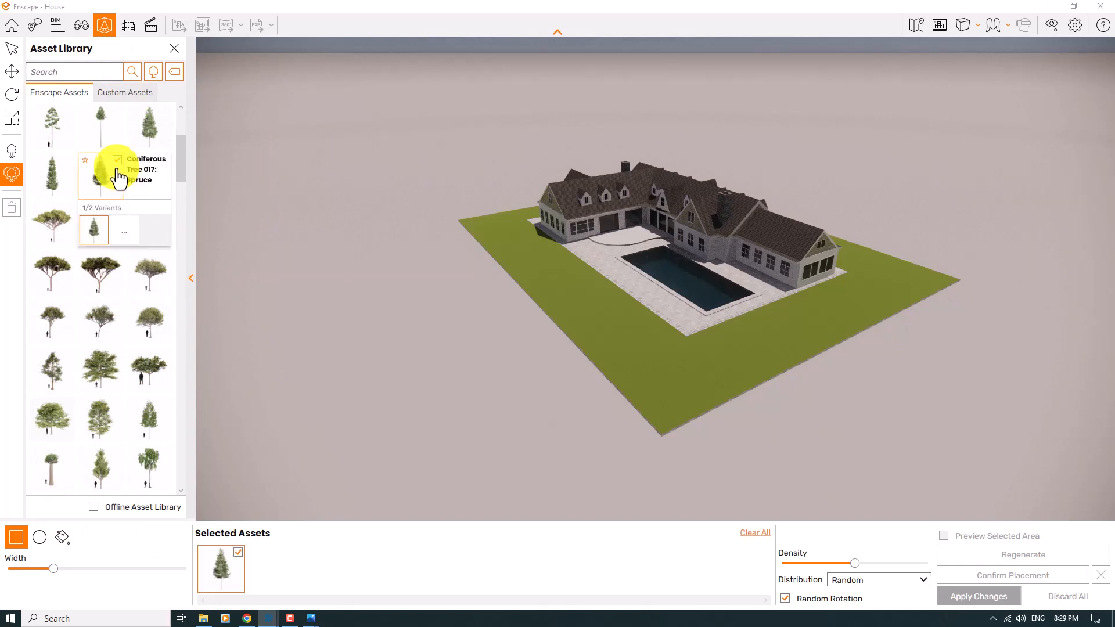
pyautogui.scroll(-2, 105, 387)
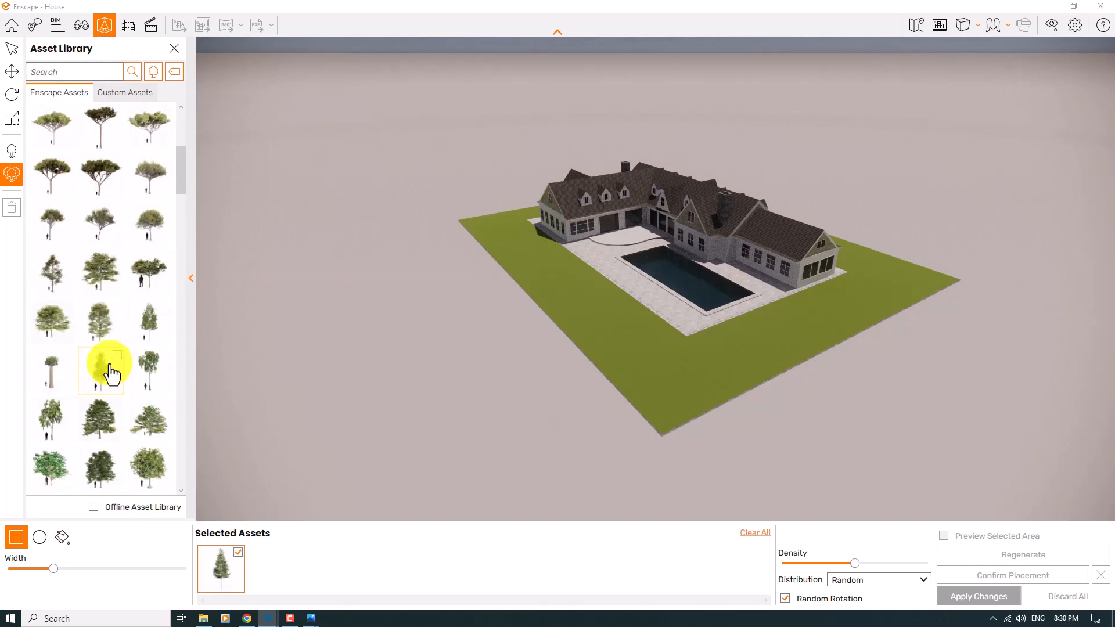
pyautogui.click(110, 375)
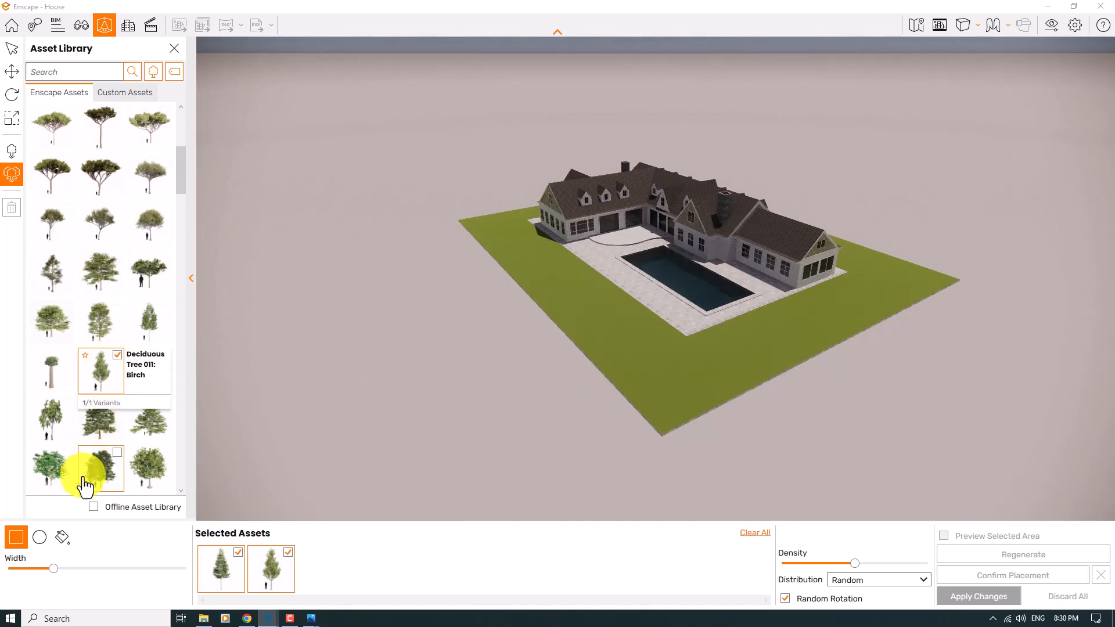
# - Fill the lawn around the house with the selected trees, raise their density and regenerate the random layout
pyautogui.click(65, 534)
pyautogui.click(650, 345)
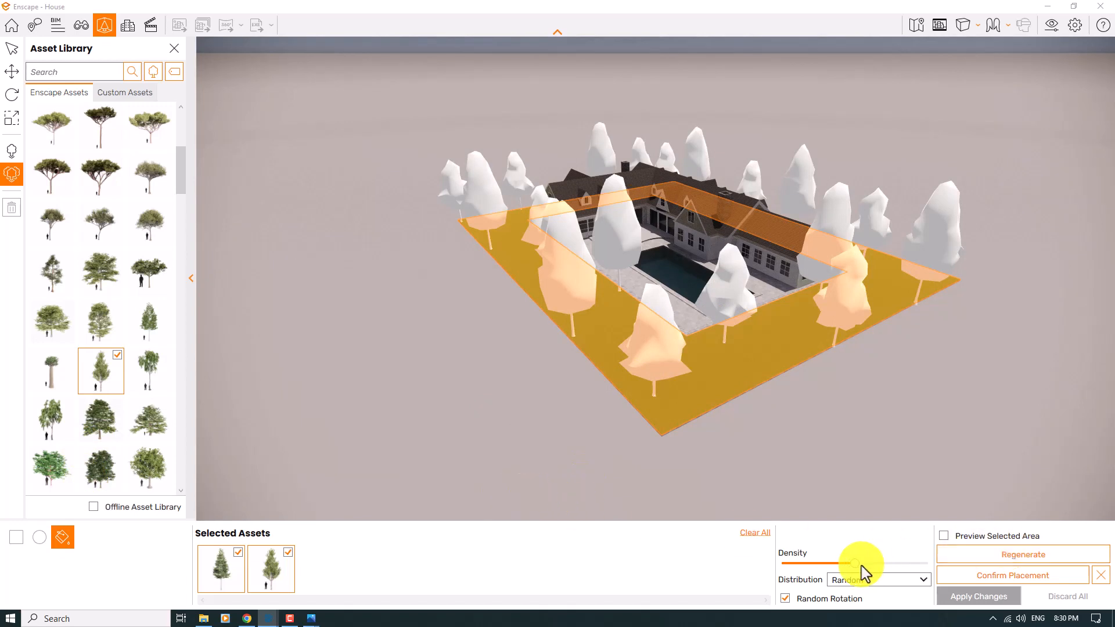
pyautogui.moveTo(867, 563); pyautogui.dragTo(897, 563)
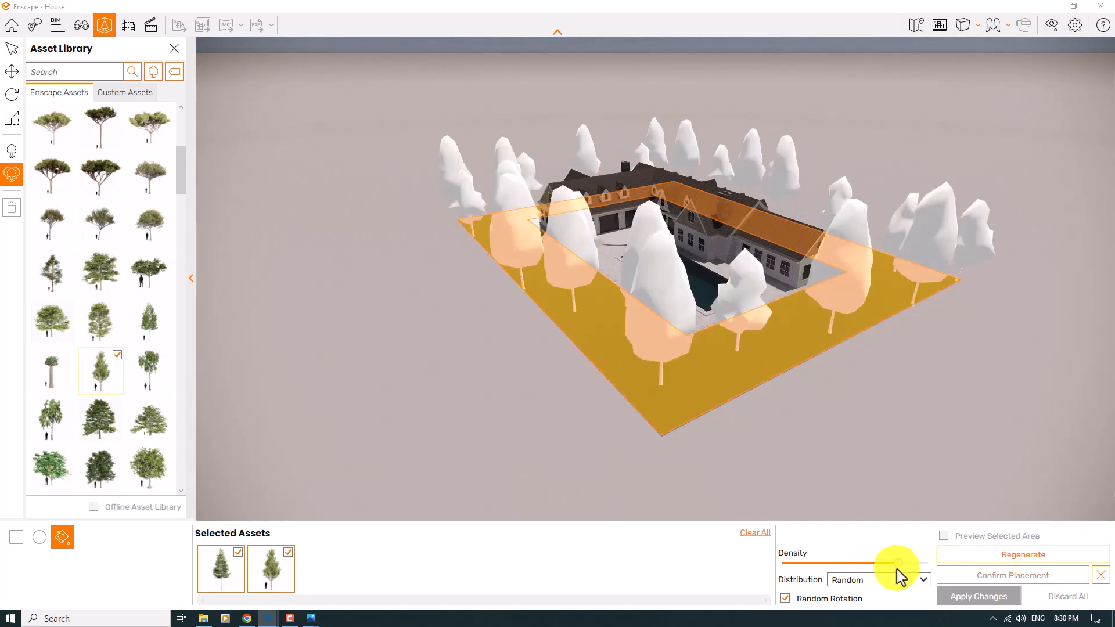
pyautogui.click(1008, 558)
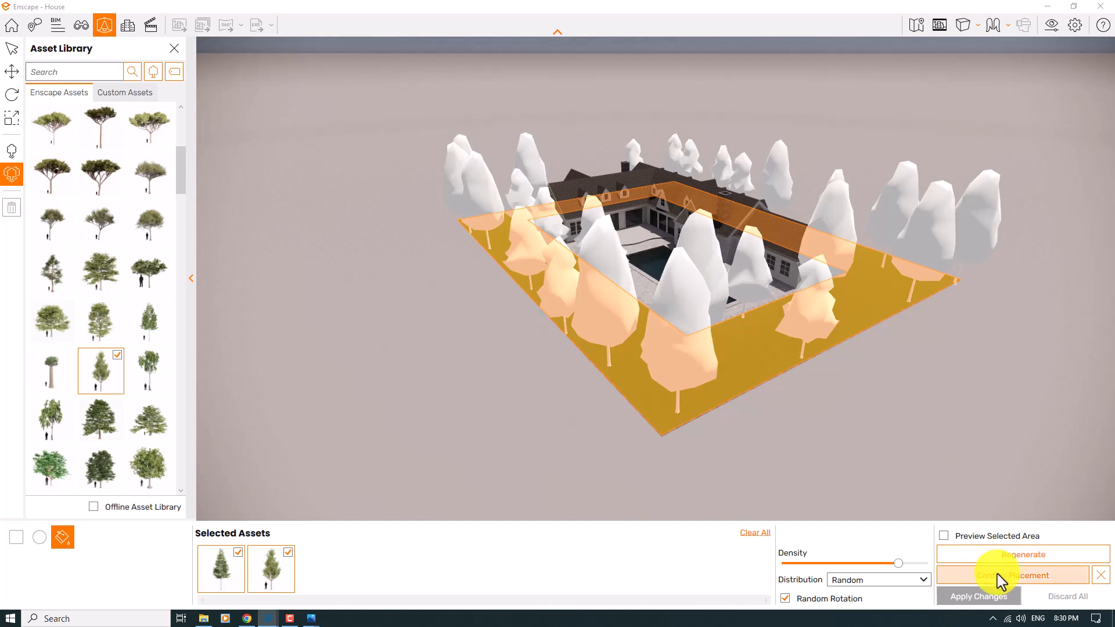
# - Confirm the tree placement, apply the changes to the model and close the asset library
pyautogui.click(999, 577)
pyautogui.click(978, 602)
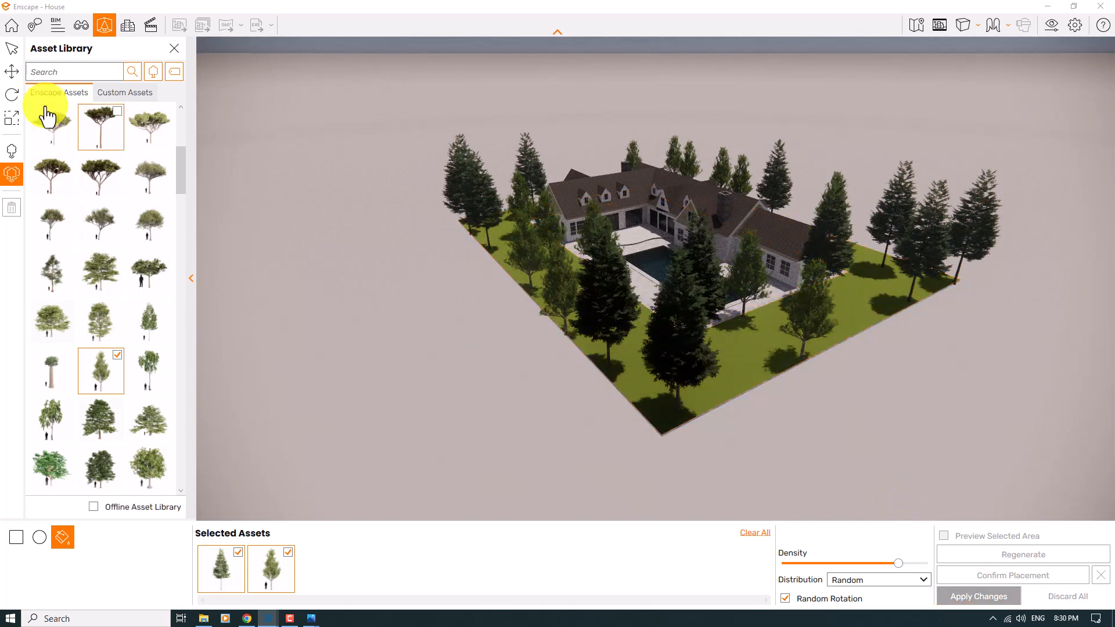
pyautogui.click(171, 47)
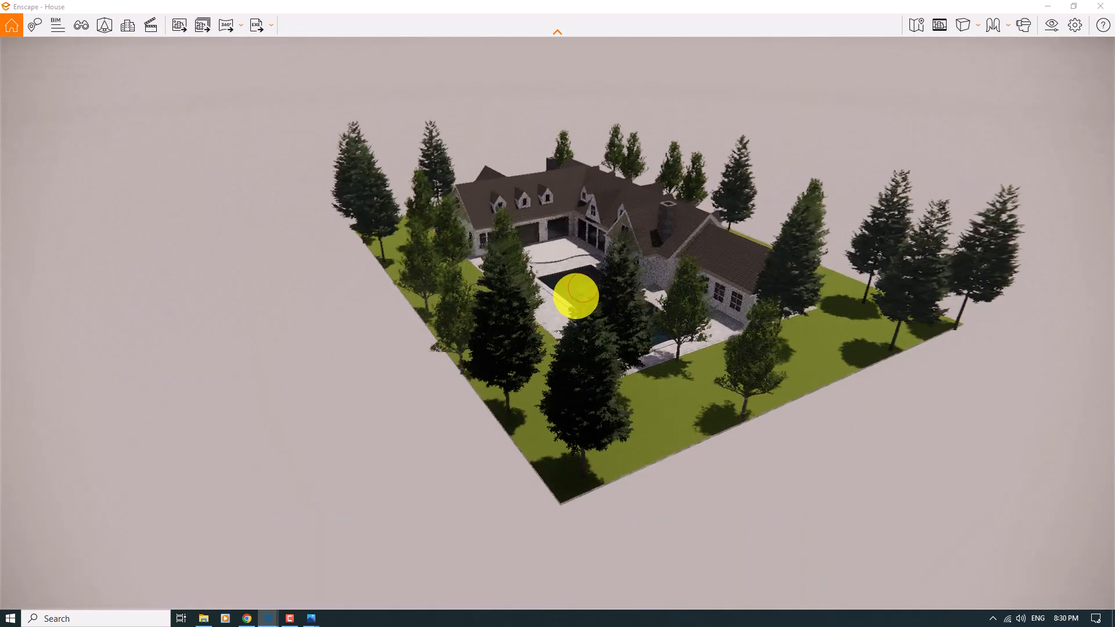
# - Move the camera down between the trees to frame a low view across the pool toward the house
pyautogui.scroll(8, 575, 297)
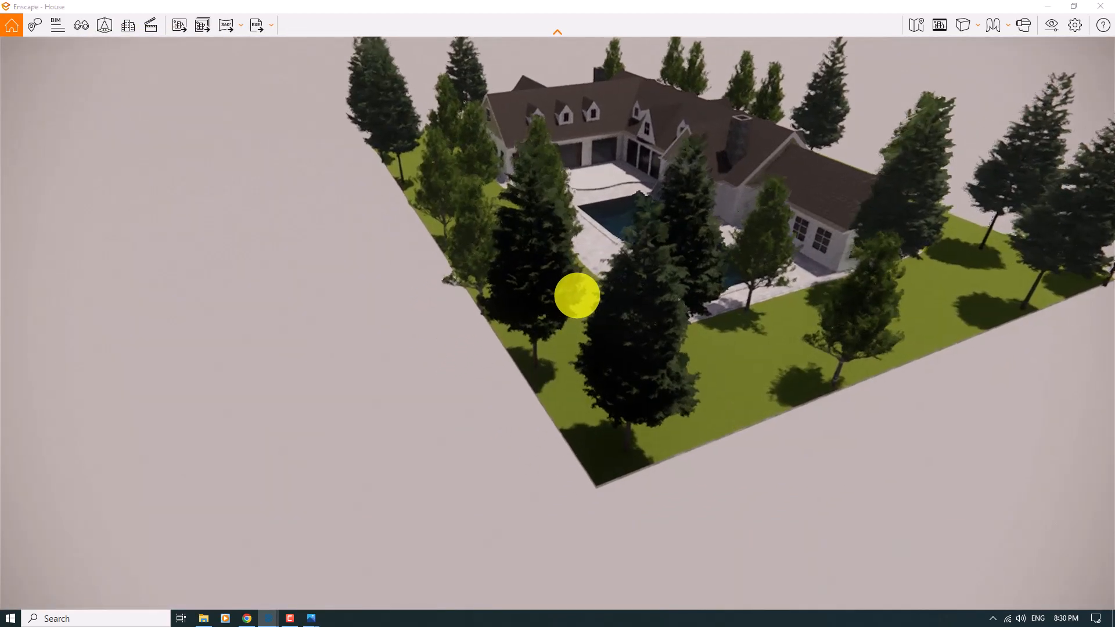
pyautogui.scroll(8, 577, 296)
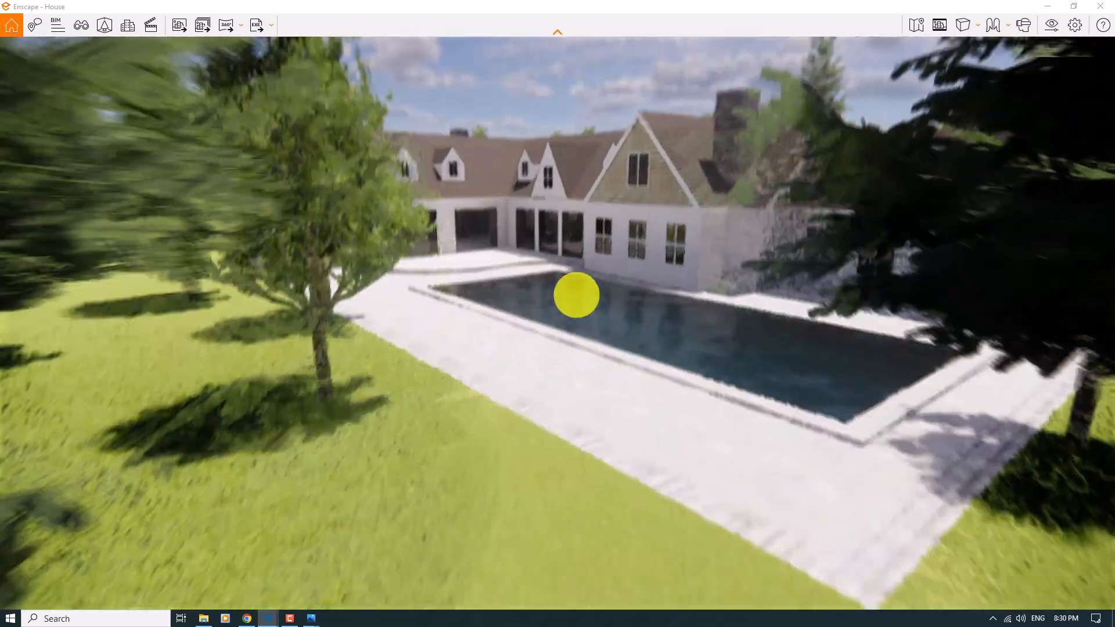
pyautogui.press('w')
pyautogui.moveTo(576, 295); pyautogui.dragTo(577, 297)
pyautogui.moveTo(577, 296); pyautogui.dragTo(575, 296, button='right')
pyautogui.scroll(-4, 576, 297)
pyautogui.scroll(2, 576, 296)
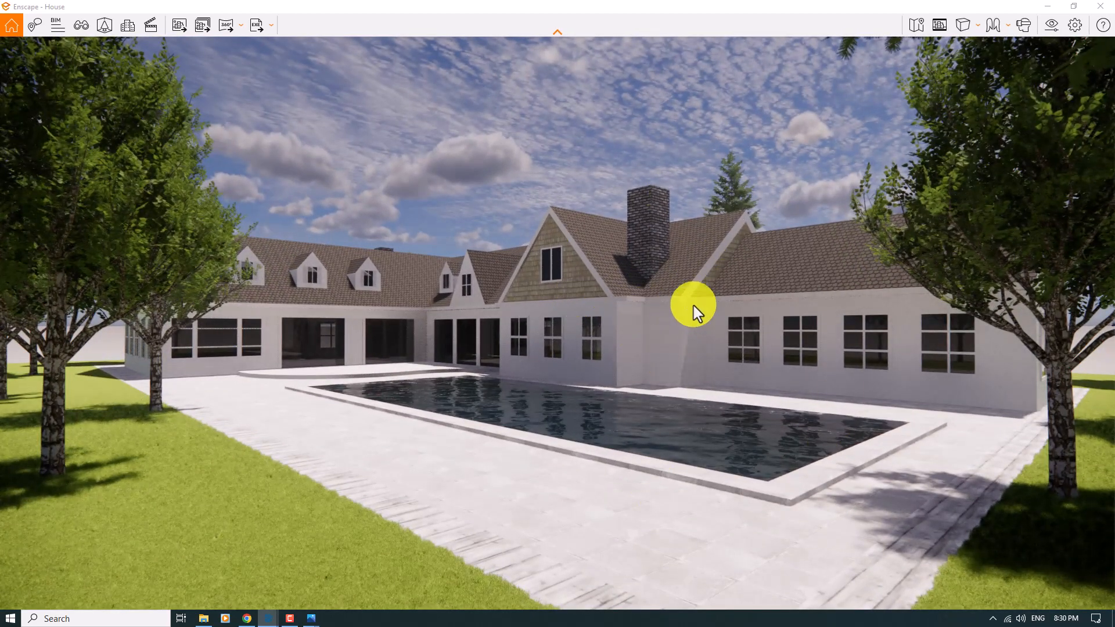
# - Set the camera projection to Two-Point and turn on the safe frame
pyautogui.click(968, 26)
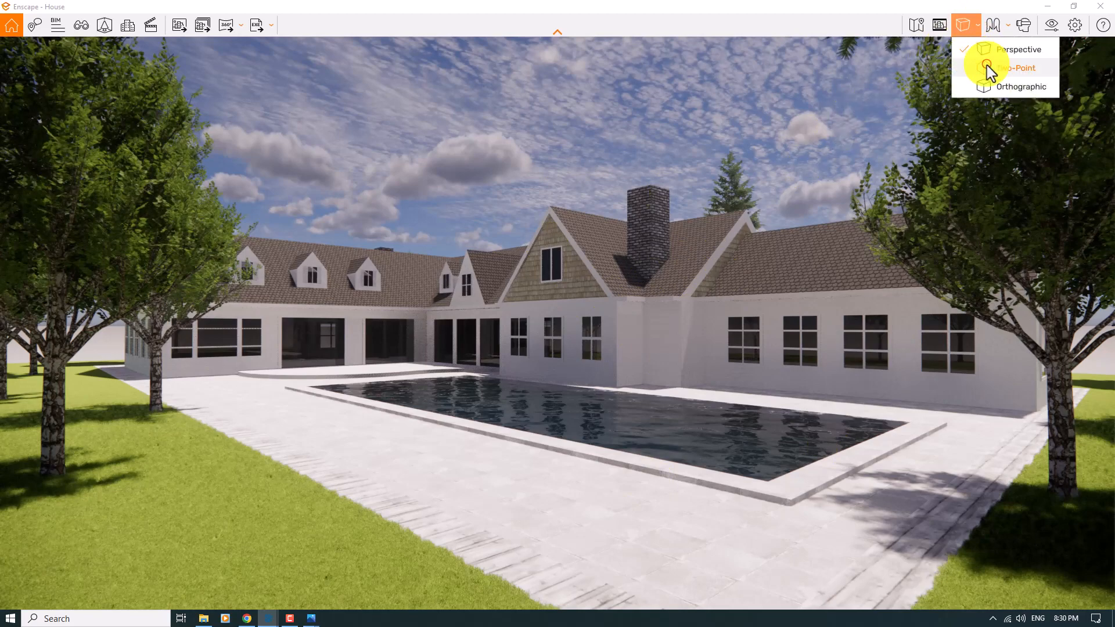
pyautogui.click(989, 70)
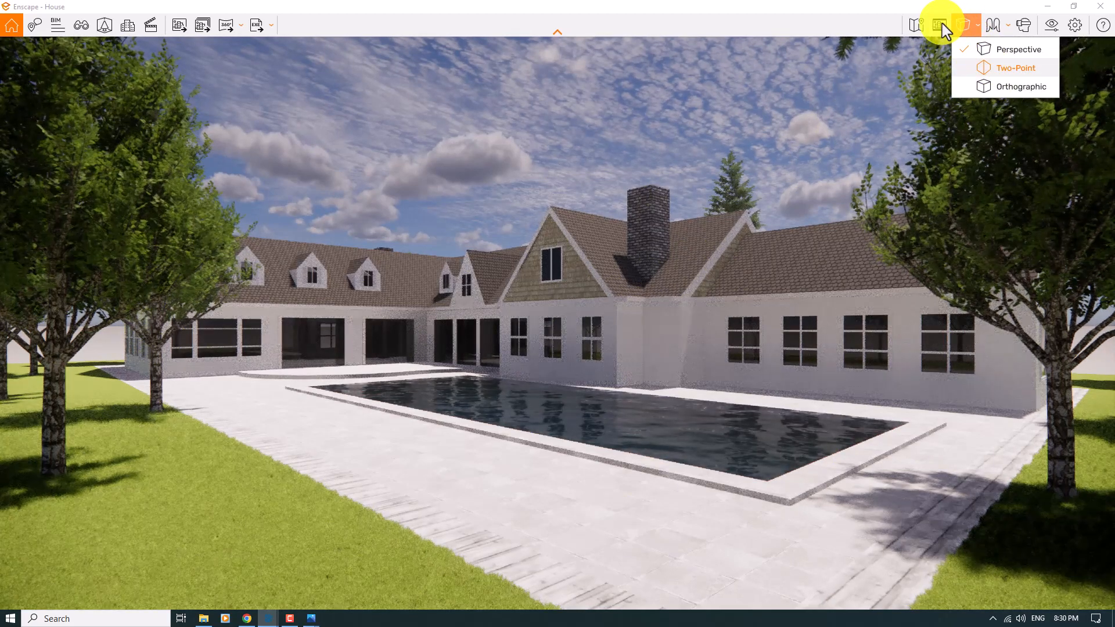
pyautogui.click(941, 25)
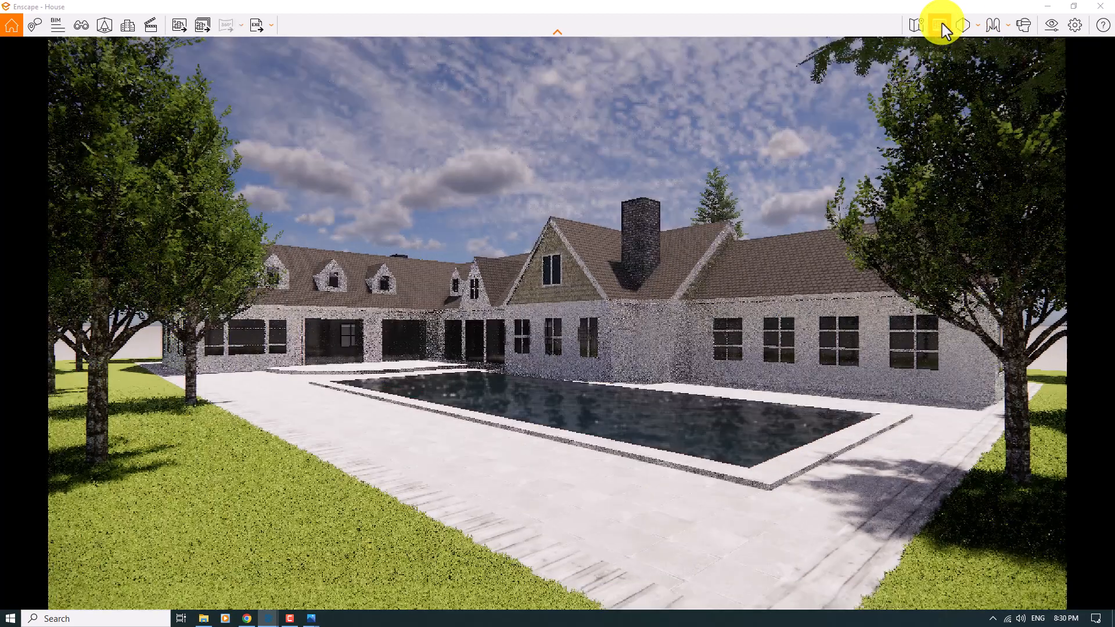
# - Set the camera's horizontal field of view to 70° in the visual settings and close them
pyautogui.click(1051, 25)
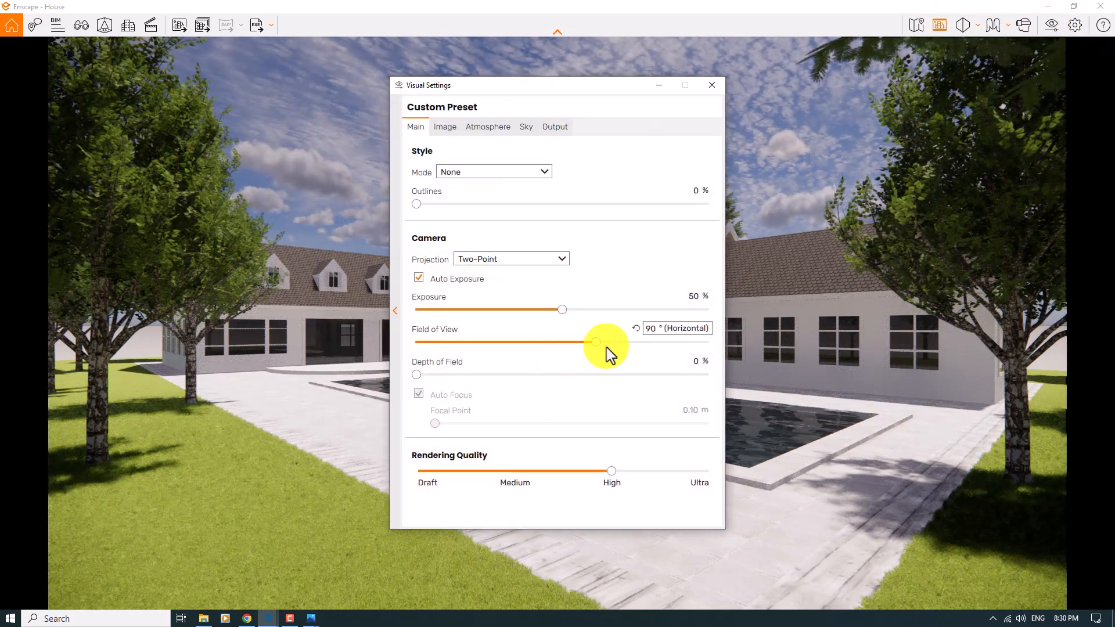
pyautogui.moveTo(594, 342); pyautogui.dragTo(549, 338)
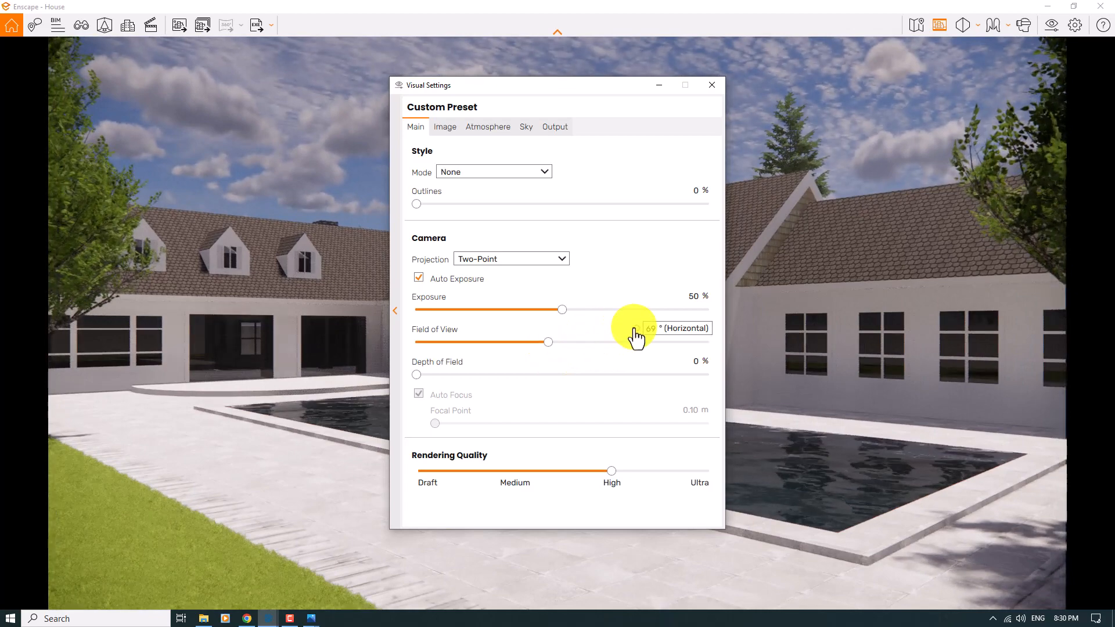
pyautogui.write('70')
pyautogui.press('Return')
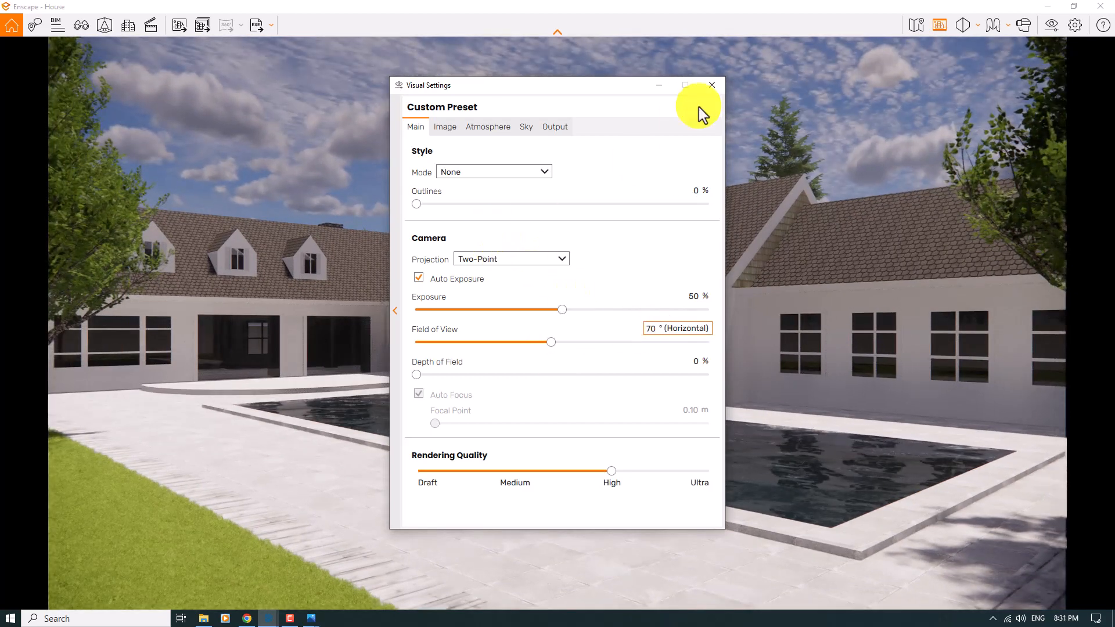
pyautogui.click(714, 87)
# - Shift the scene's time of day back to early morning, about 05:35
pyautogui.press('u')
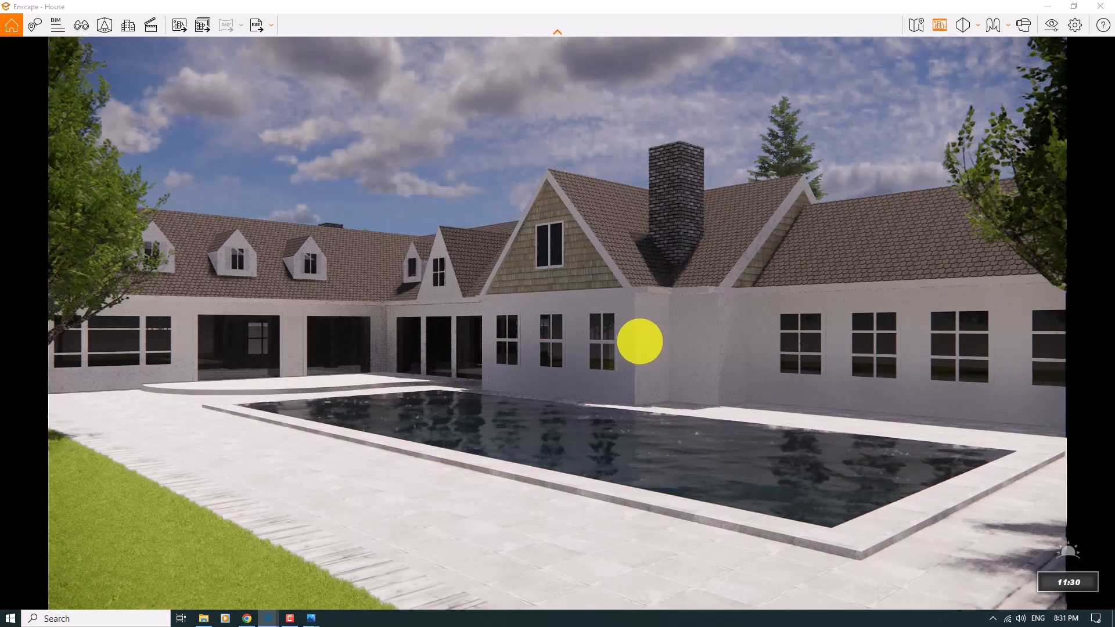
pyautogui.press('u')
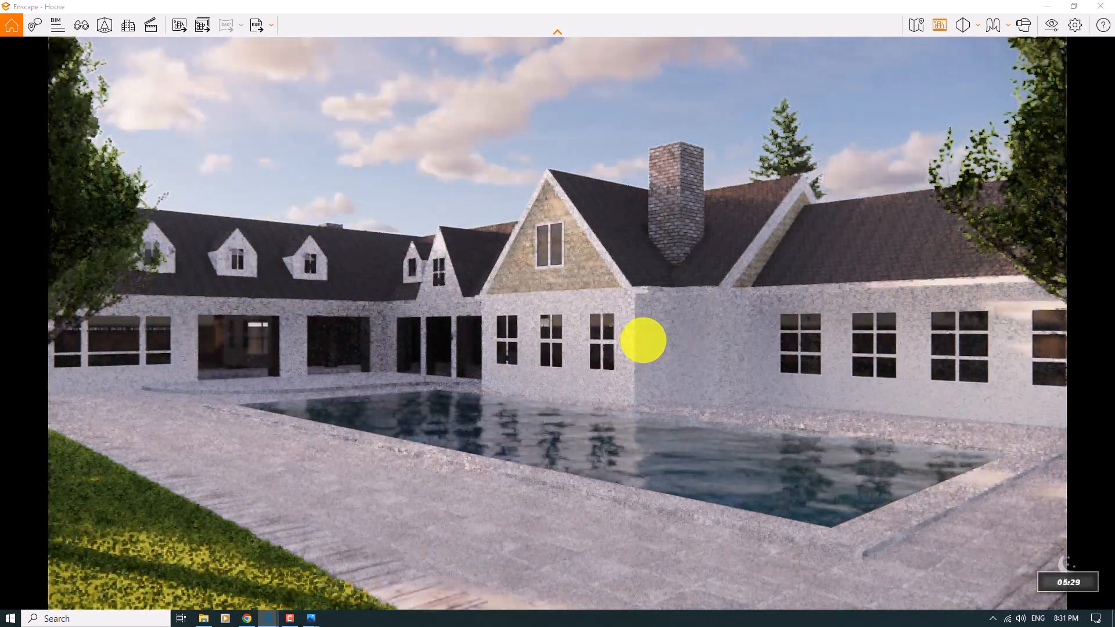
pyautogui.press('u')
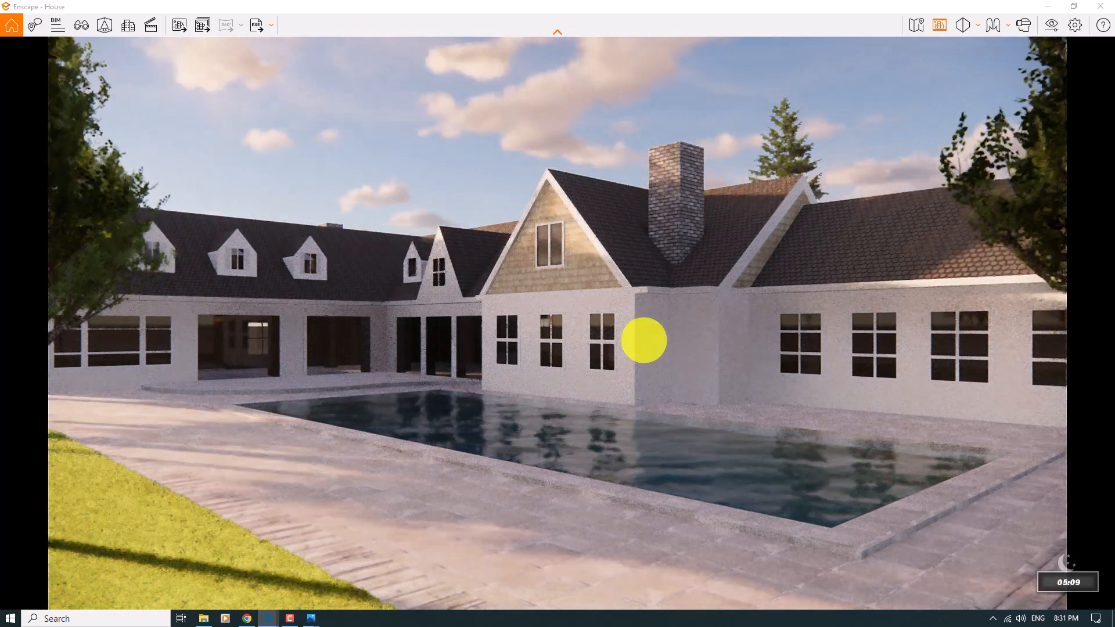
pyautogui.press('i')
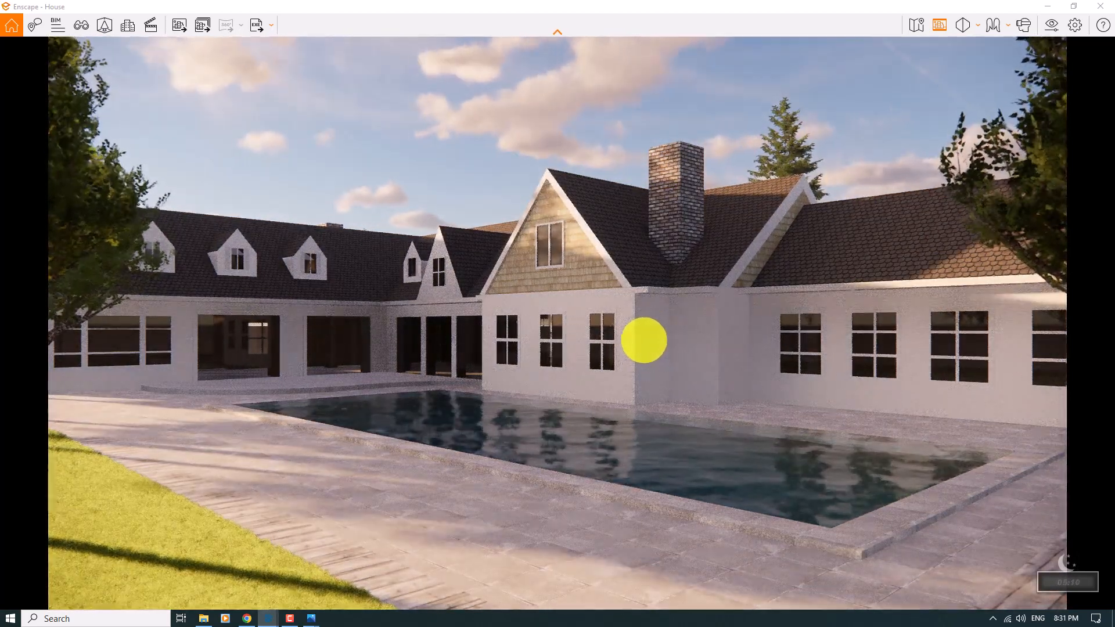
pyautogui.press('i')
pyautogui.press('u')
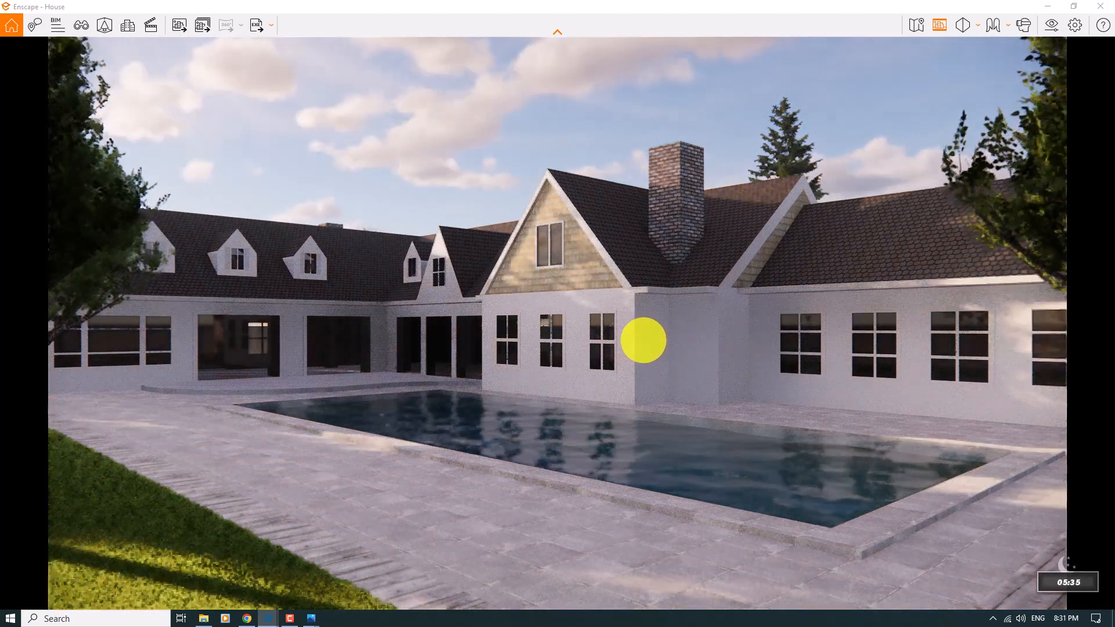
# - Clear the sky by setting the cloud density, variety and cirrus amount to 0%, and close the visual settings
pyautogui.click(1053, 26)
pyautogui.click(528, 127)
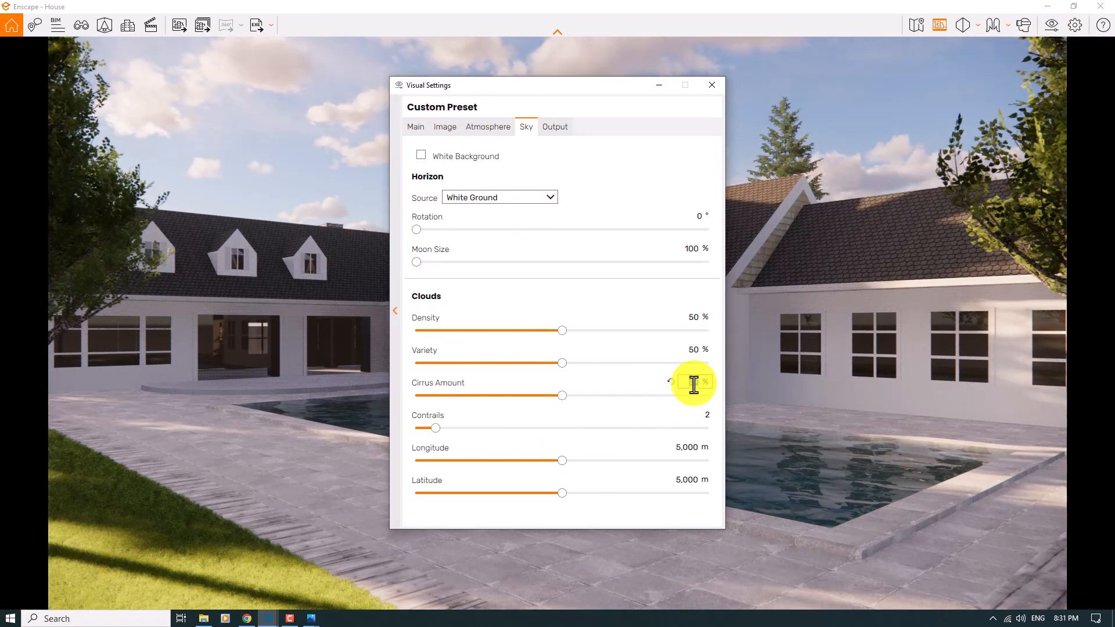
pyautogui.press('Return')
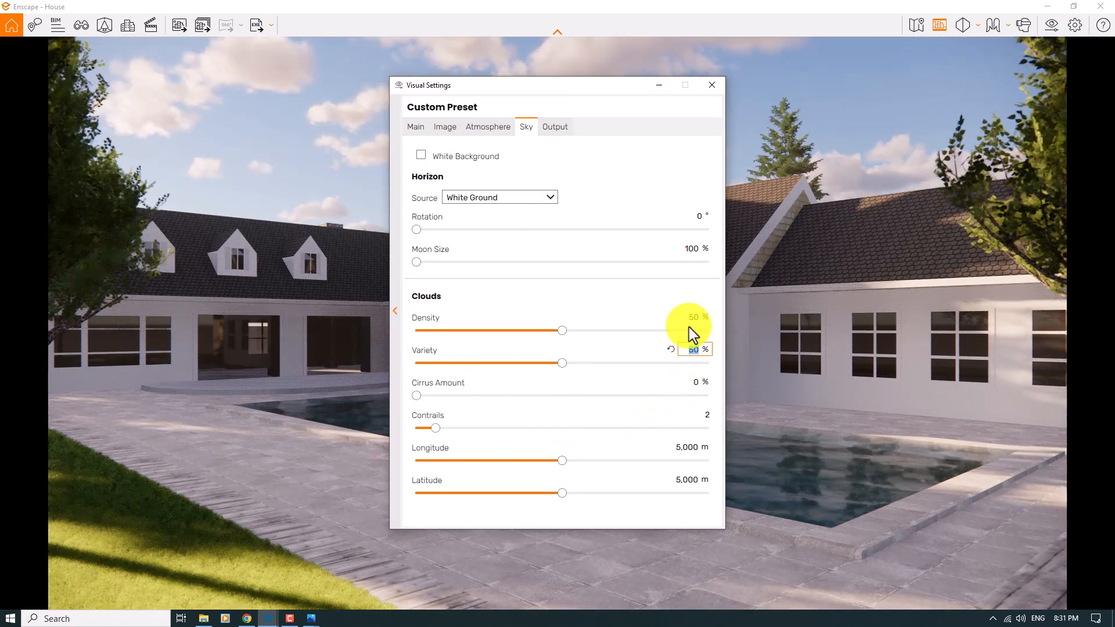
pyautogui.write('0')
pyautogui.press('Return')
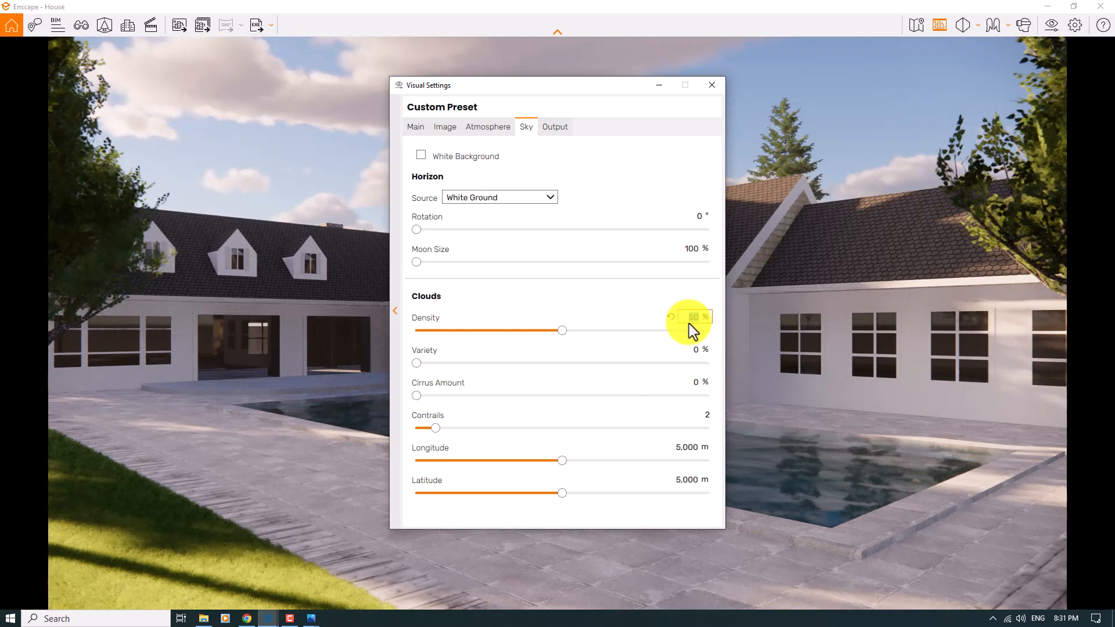
pyautogui.click(707, 415)
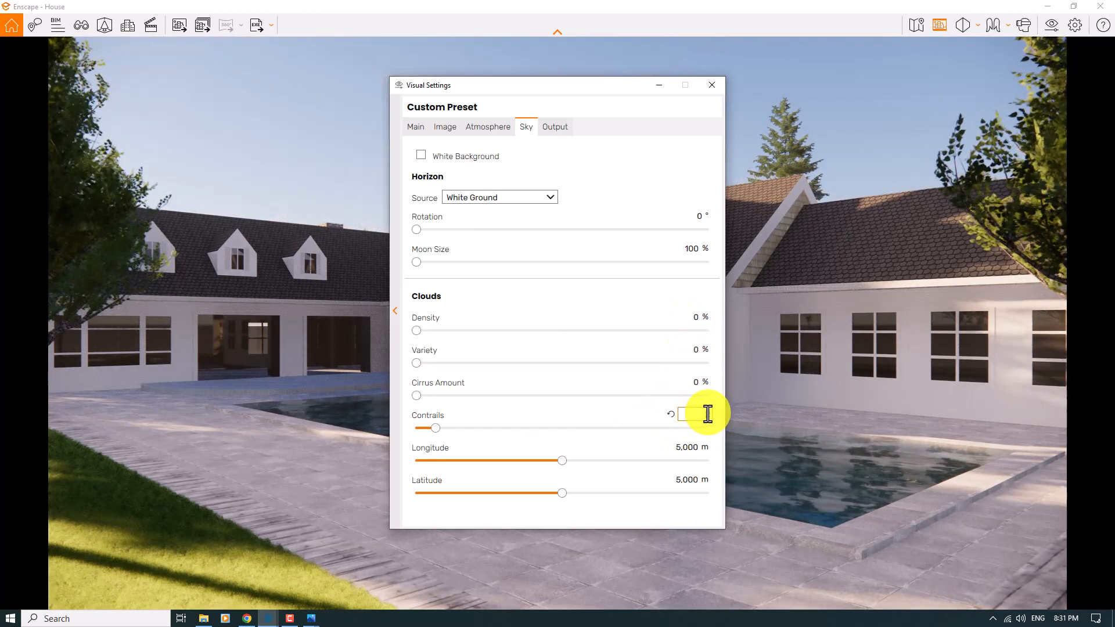
pyautogui.click(712, 85)
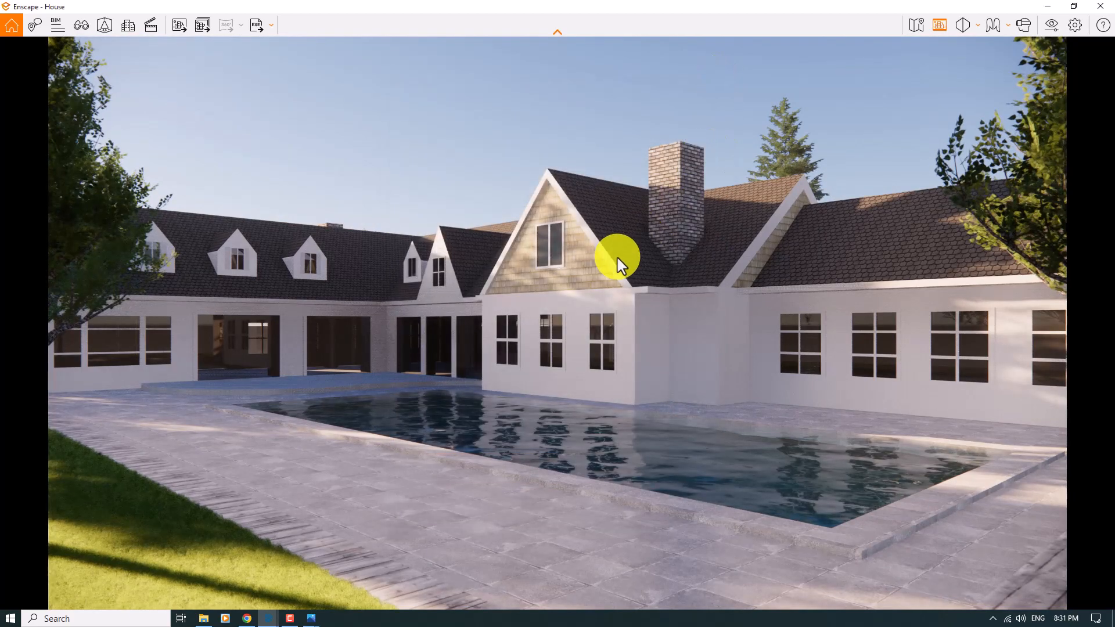
# - Rotate the sun direction so low warm light falls on the gable and casts tree shadows across the house walls
pyautogui.keyDown('shift'); pyautogui.moveTo(617, 257); pyautogui.dragTo(615, 257, button='right'); pyautogui.keyUp('shift')
pyautogui.keyDown('shift'); pyautogui.moveTo(616, 257); pyautogui.dragTo(618, 257, button='right'); pyautogui.keyUp('shift')
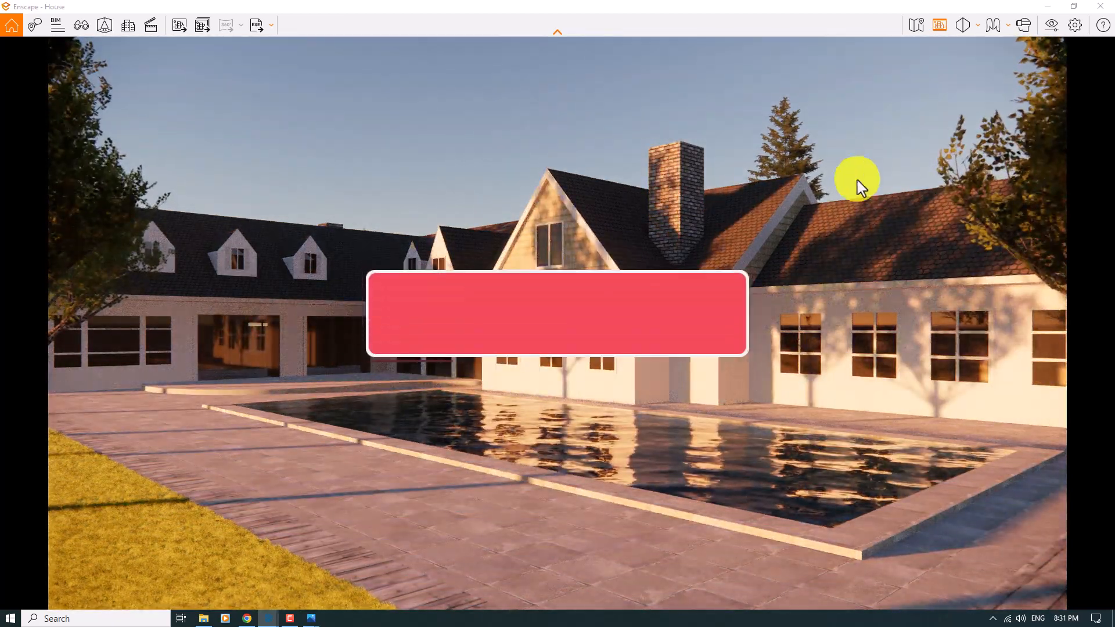
# - Set the camera's depth of field to 29%, with auto focus off and the focal point at 25.74 m
pyautogui.click(1053, 26)
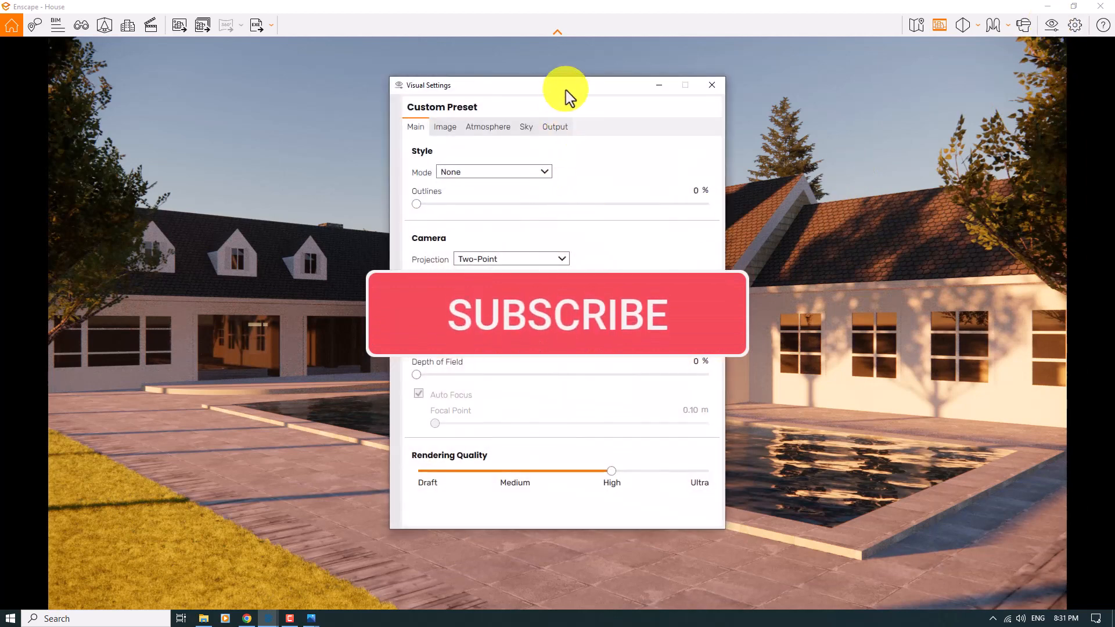
pyautogui.moveTo(565, 89); pyautogui.dragTo(942, 58)
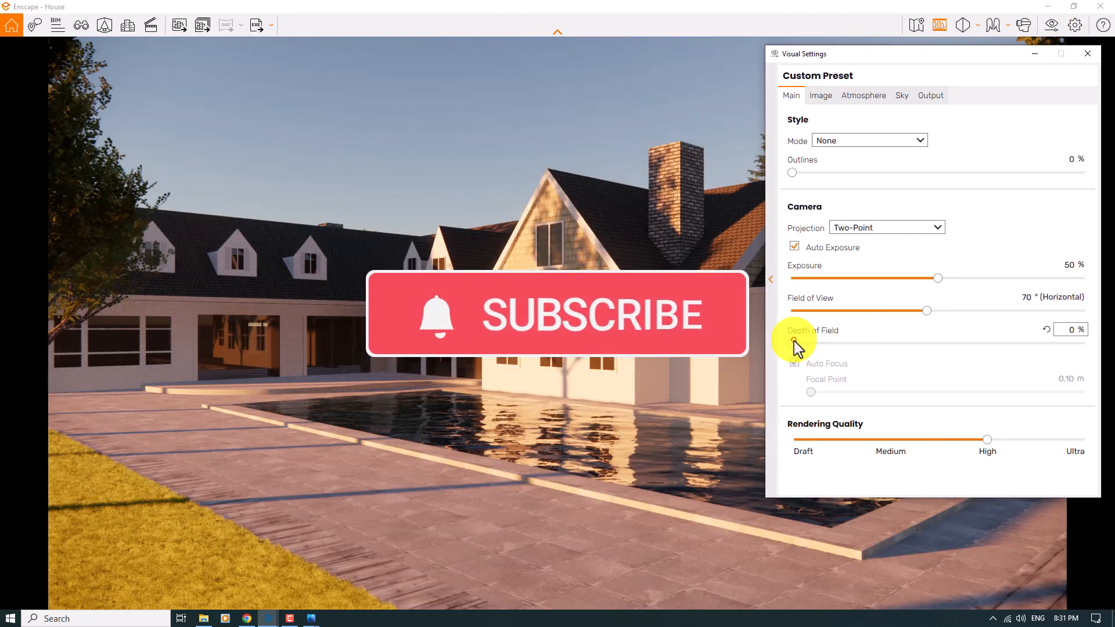
pyautogui.moveTo(793, 343); pyautogui.dragTo(882, 344)
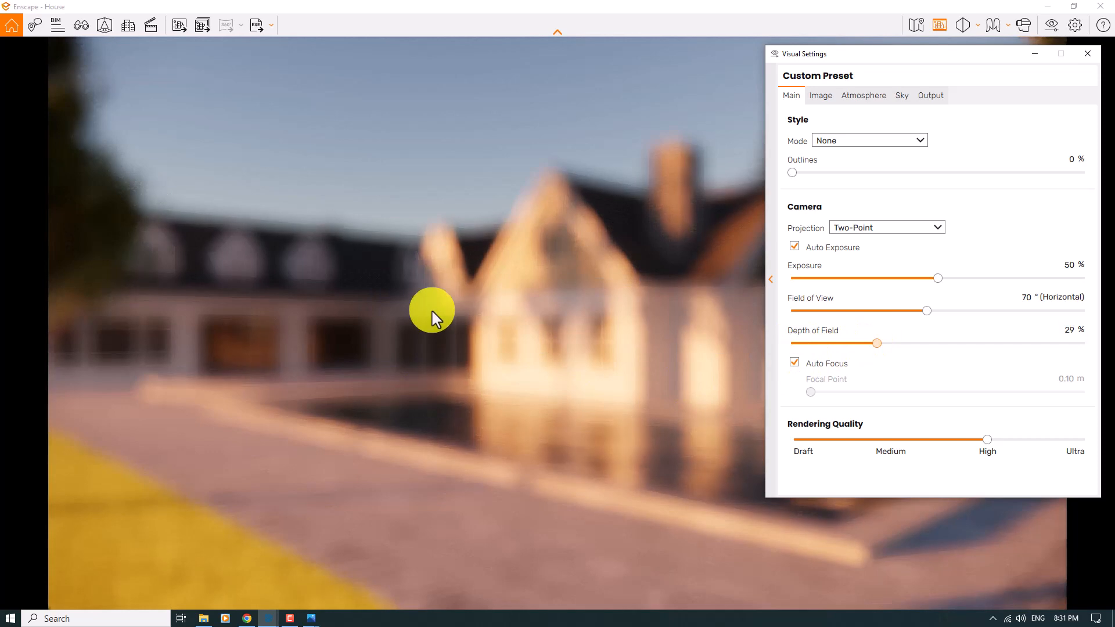
pyautogui.click(932, 393)
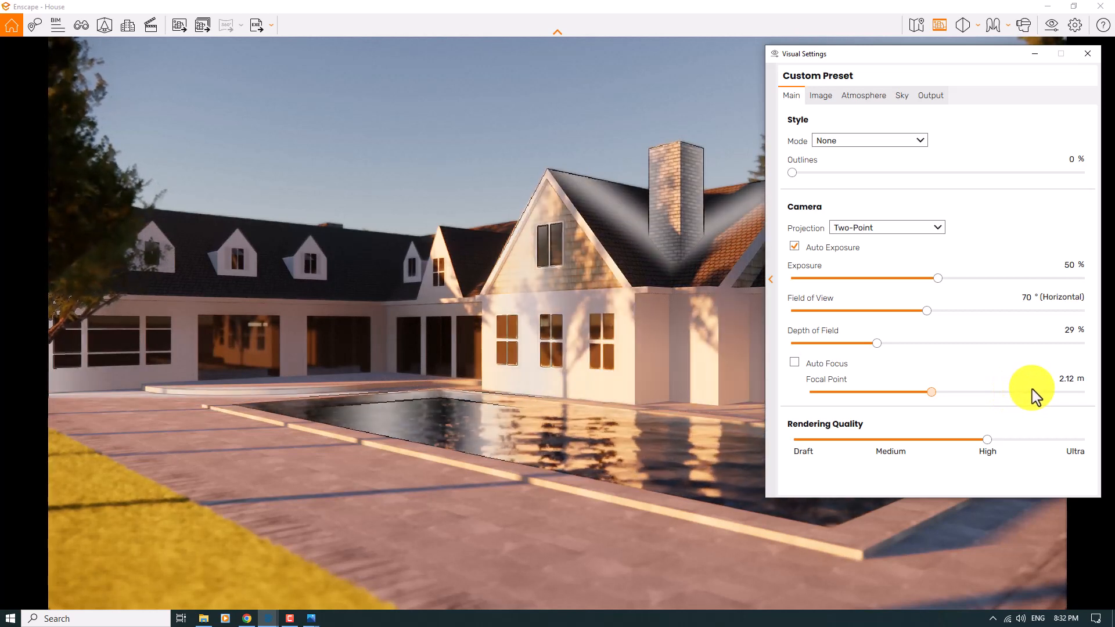
pyautogui.click(1067, 379)
pyautogui.write('25.')
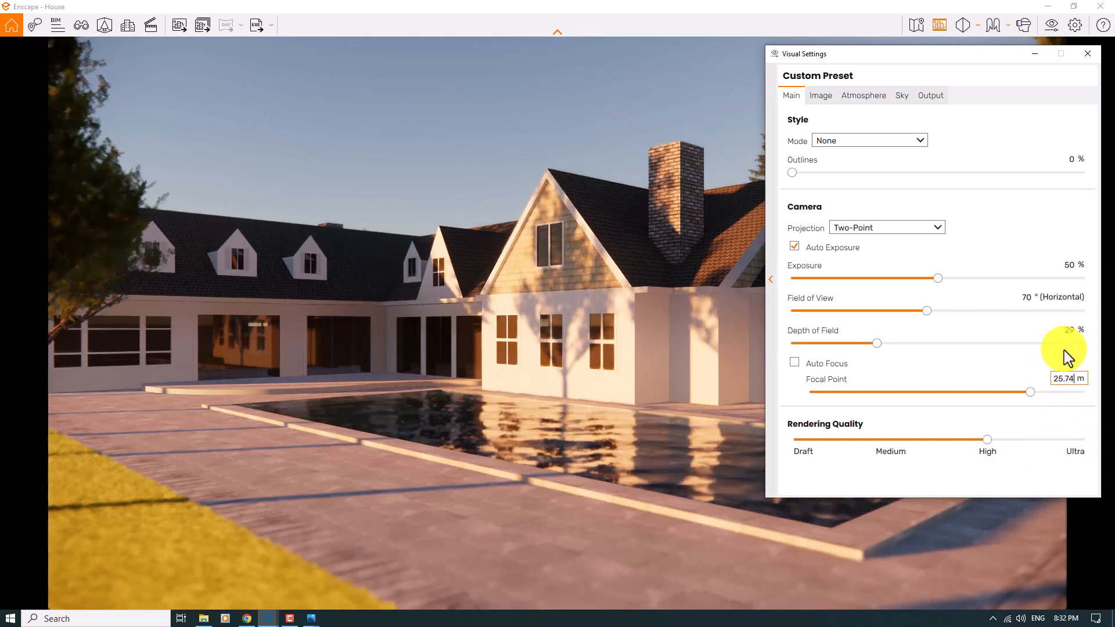
# - Reduce the depth of field to 9% and raise the camera exposure slightly
pyautogui.click(1067, 331)
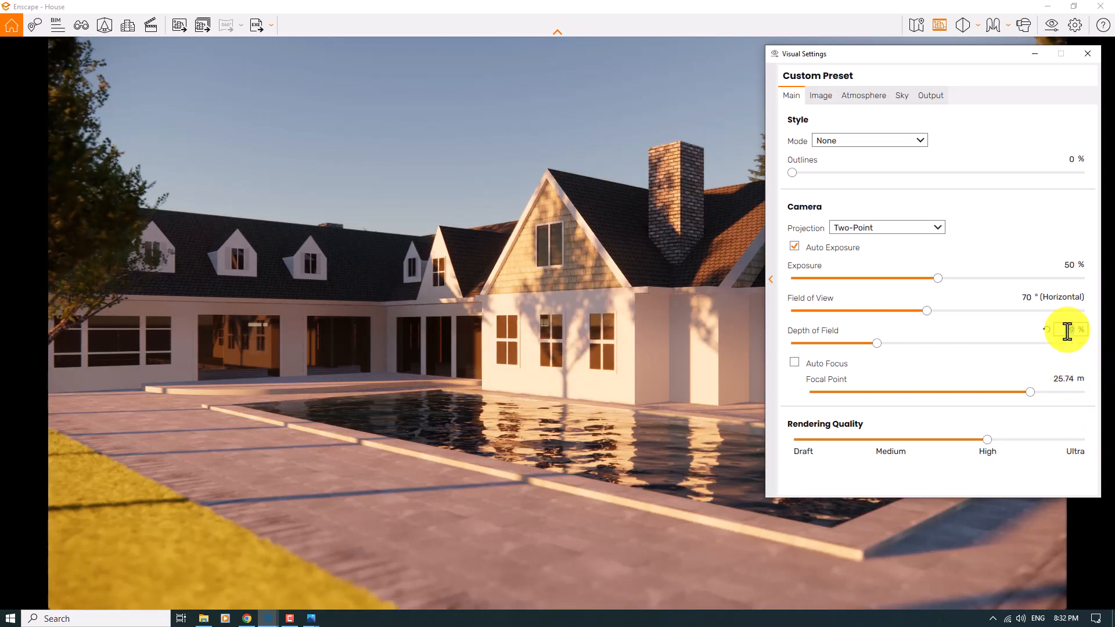
pyautogui.write('9')
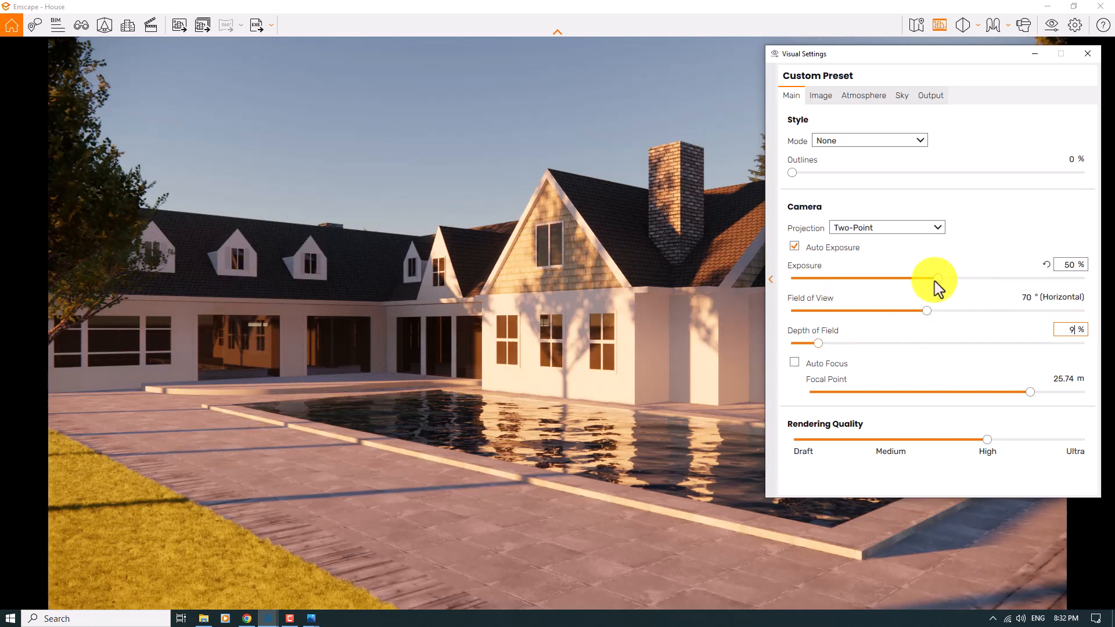
pyautogui.moveTo(936, 279)
pyautogui.mouseDown()
pyautogui.moveTo(963, 280)
pyautogui.moveTo(952, 280)
pyautogui.mouseUp()
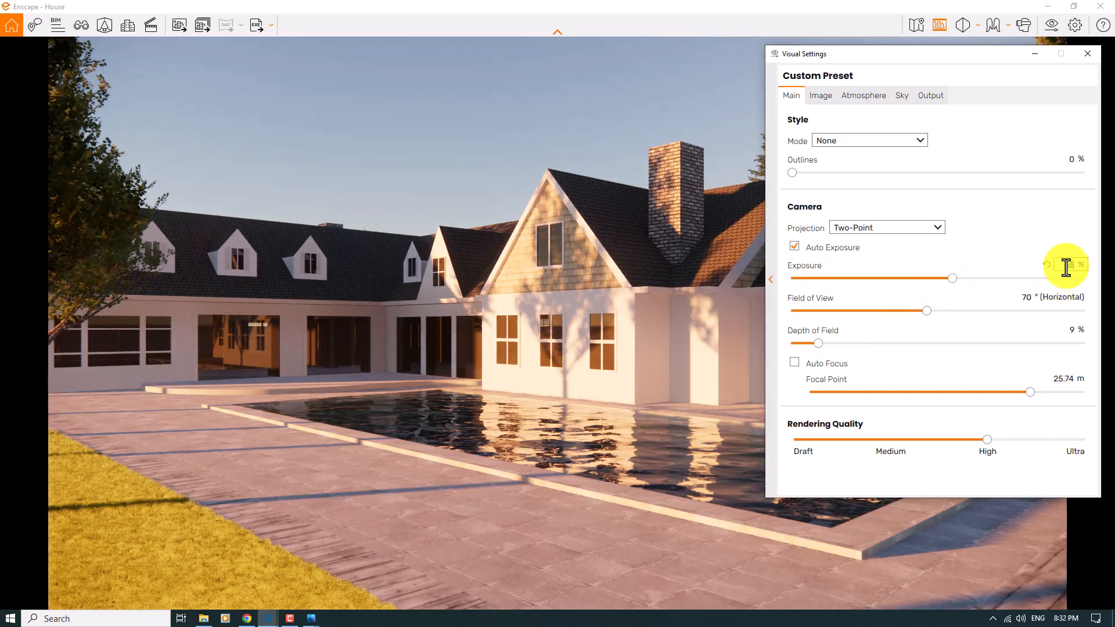
# - Set the image saturation to about 116% and the color temperature to about 6,089 K
pyautogui.click(821, 96)
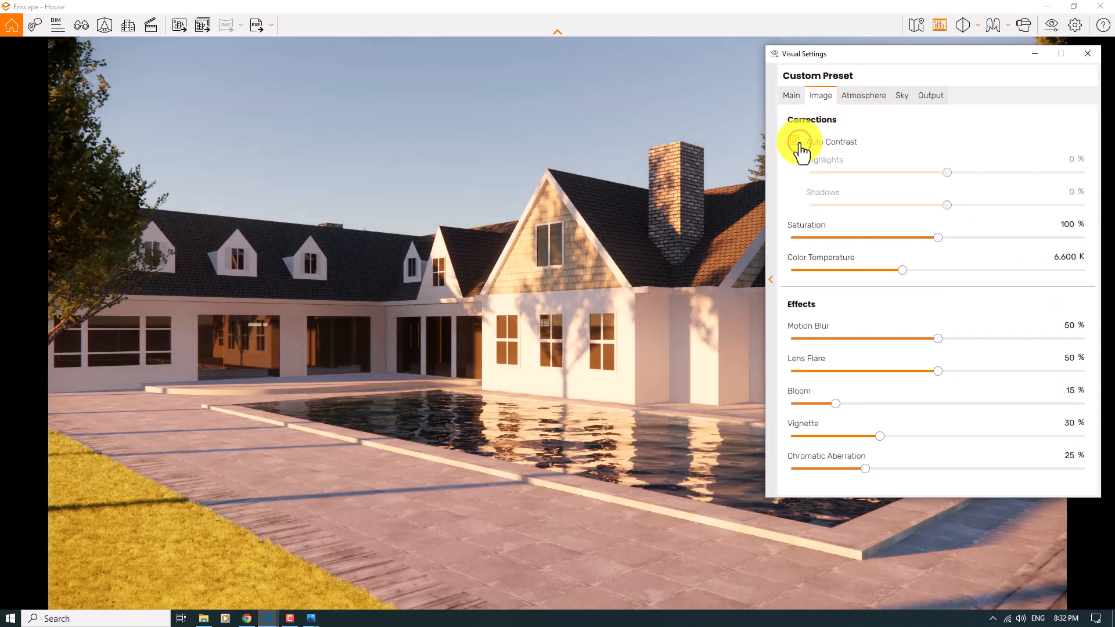
pyautogui.moveTo(937, 238); pyautogui.dragTo(955, 244)
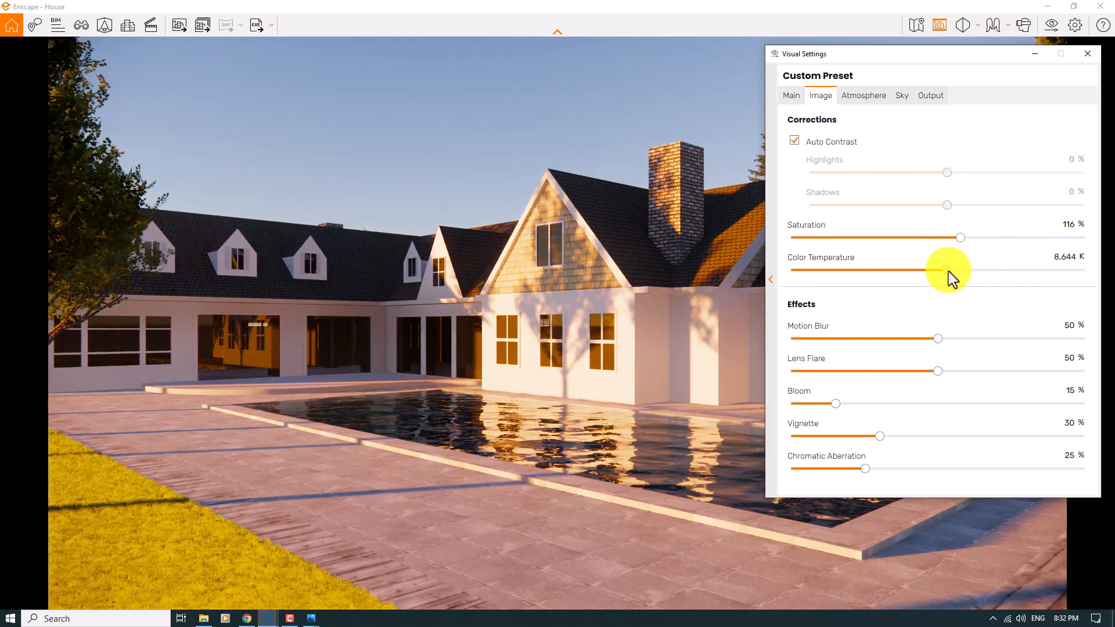
pyautogui.moveTo(958, 269); pyautogui.dragTo(889, 275)
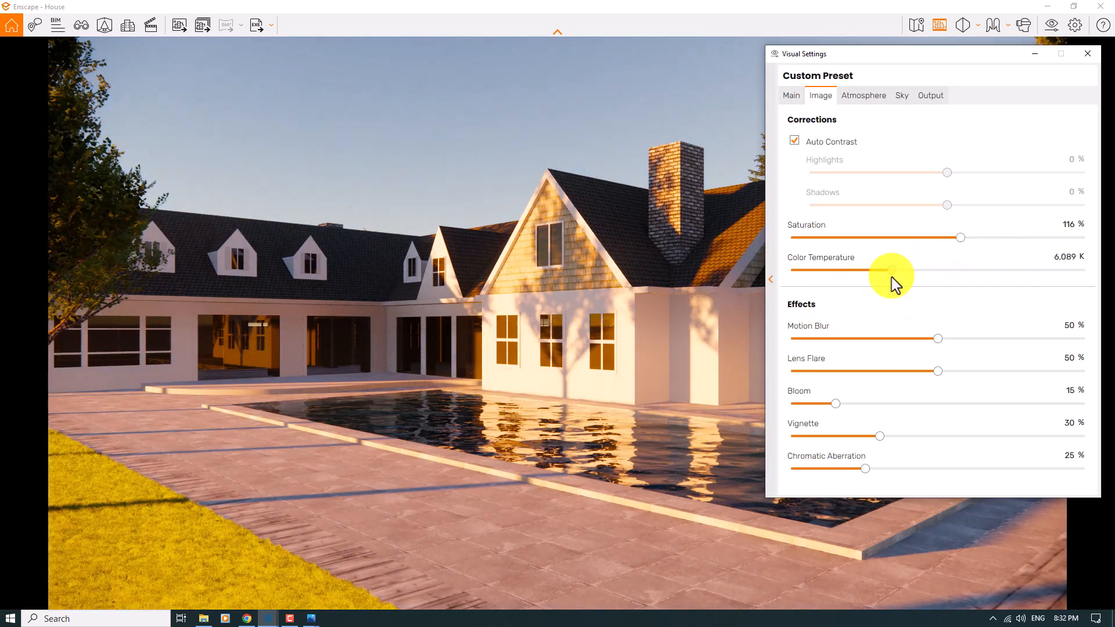
# - Set the image effects to 0% motion blur, 20% lens flare, 5% bloom, 12% vignette and 0% chromatic aberration
pyautogui.moveTo(937, 339); pyautogui.dragTo(774, 339)
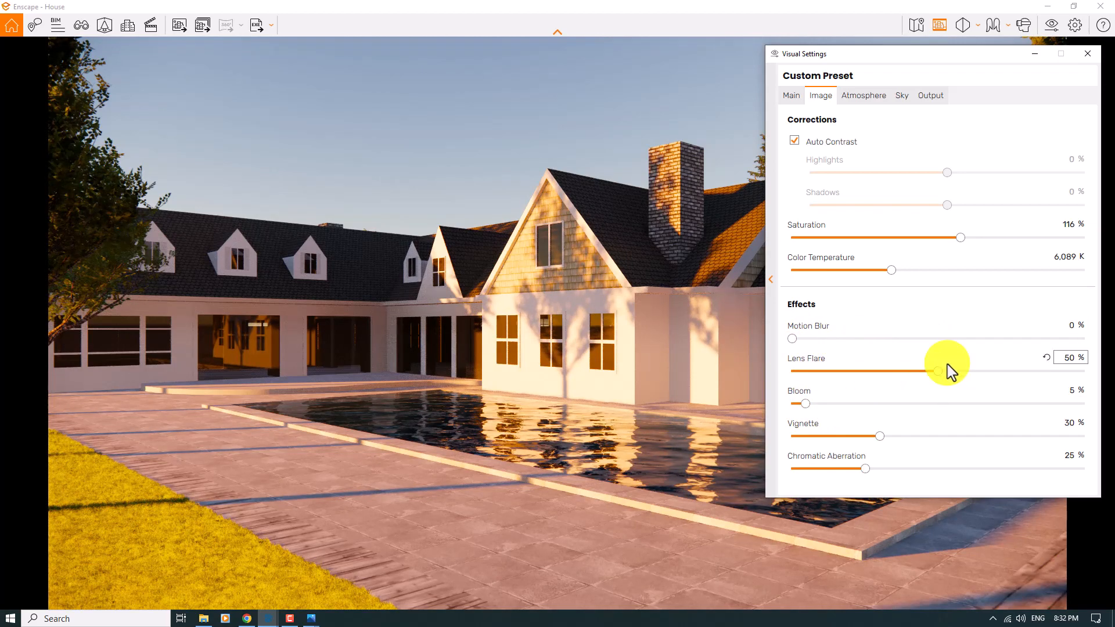
pyautogui.click(850, 372)
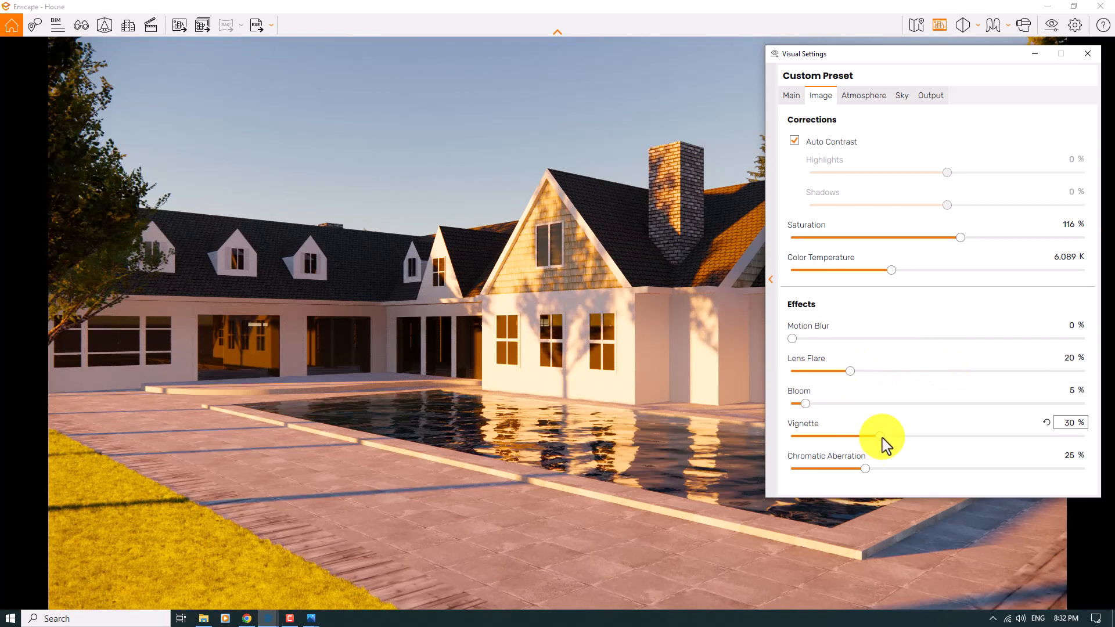
pyautogui.moveTo(883, 438); pyautogui.dragTo(691, 467)
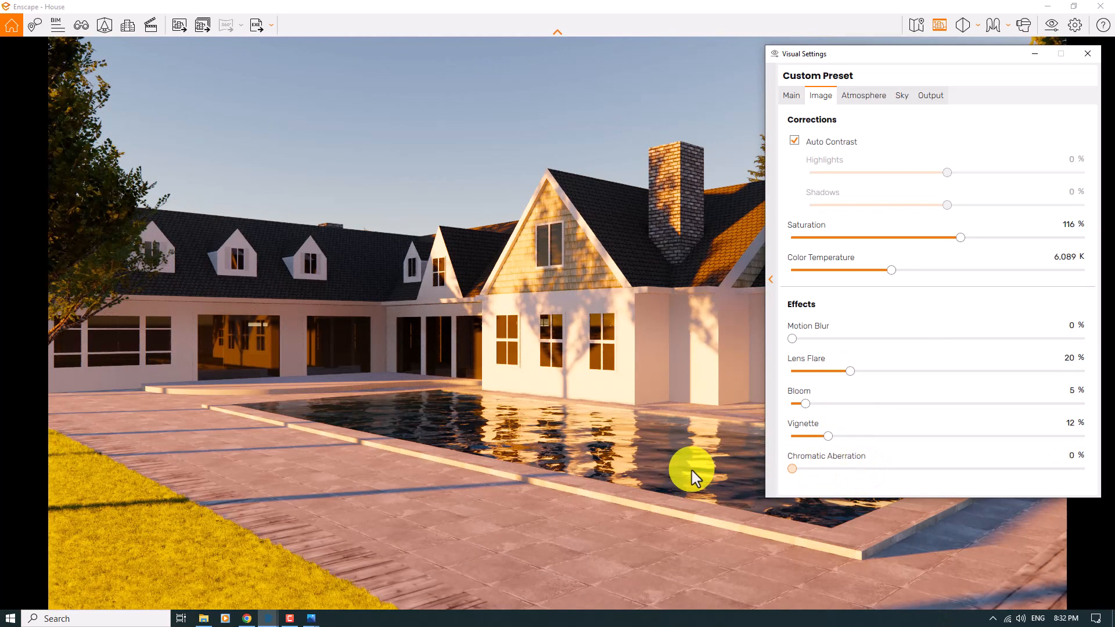
# - Set the atmosphere's fog intensity to 0% and the sun brightness to 69%
pyautogui.click(852, 100)
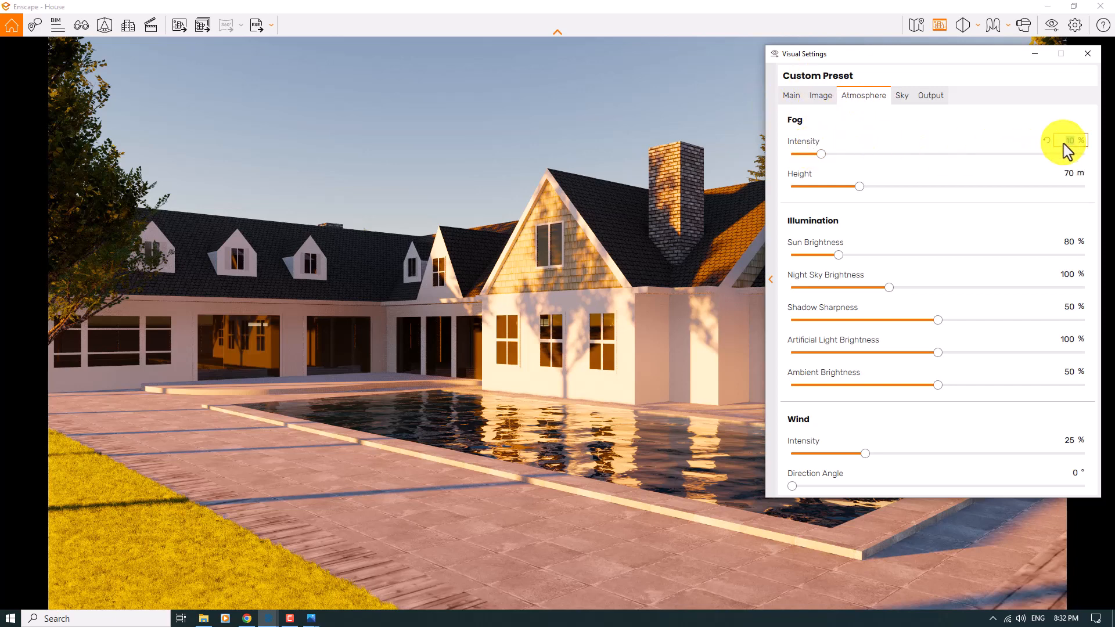
pyautogui.write('0')
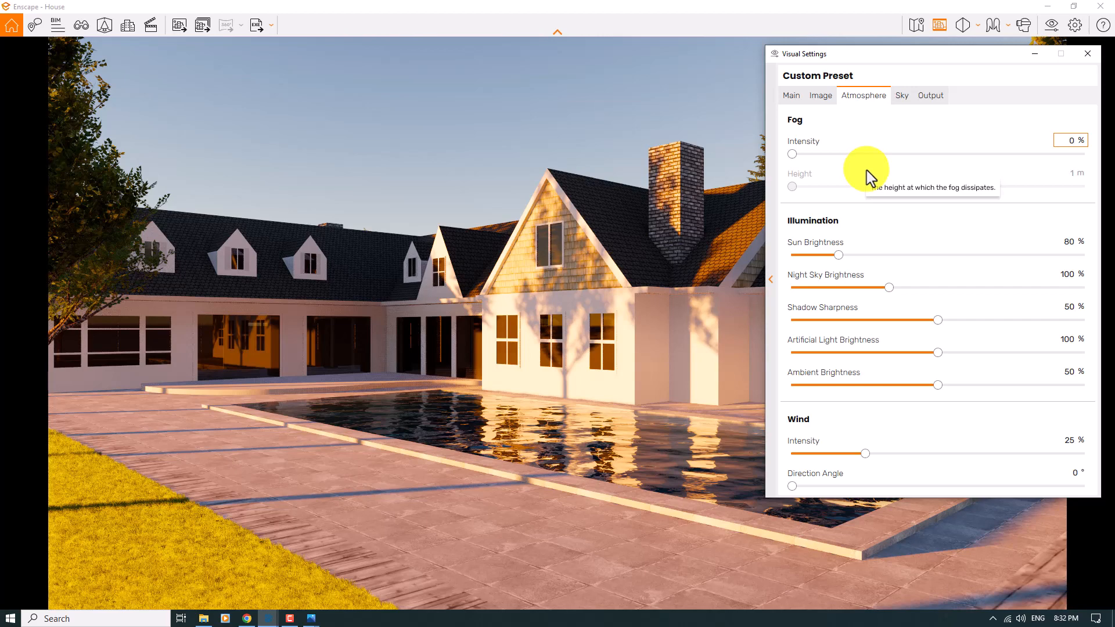
pyautogui.click(1075, 244)
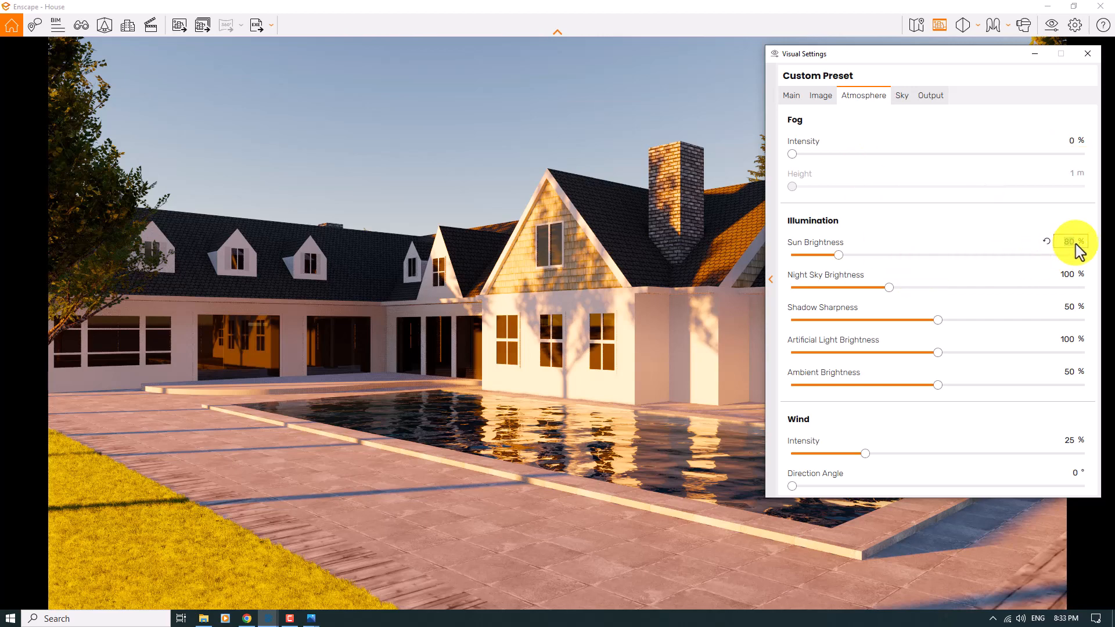
pyautogui.write('69')
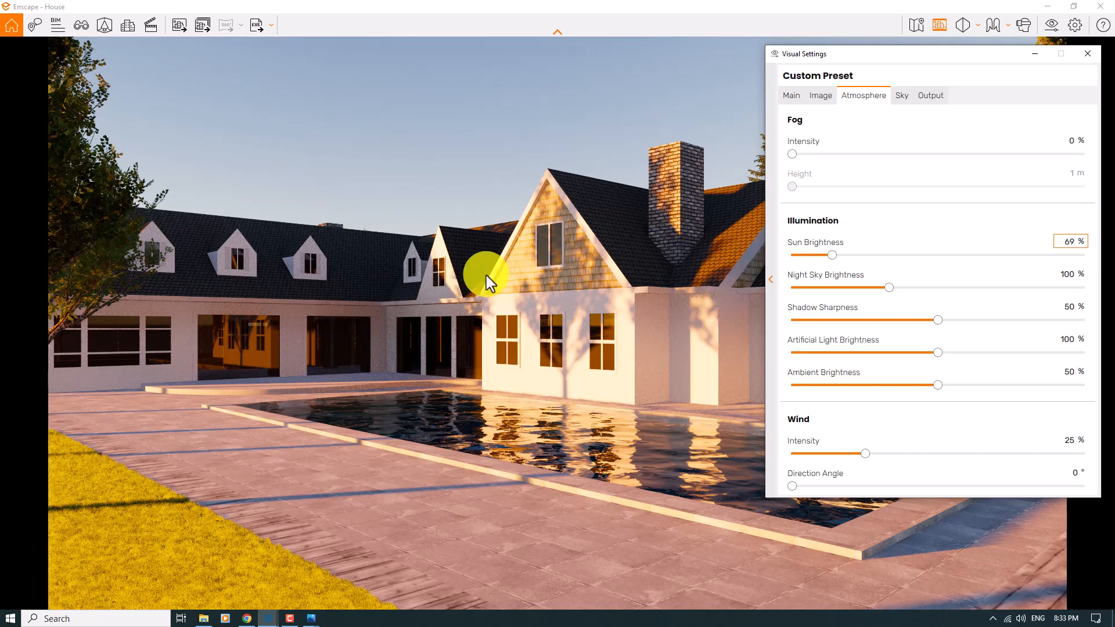
# - Set the shadow sharpness of the scene illumination to 81%
pyautogui.click(938, 321)
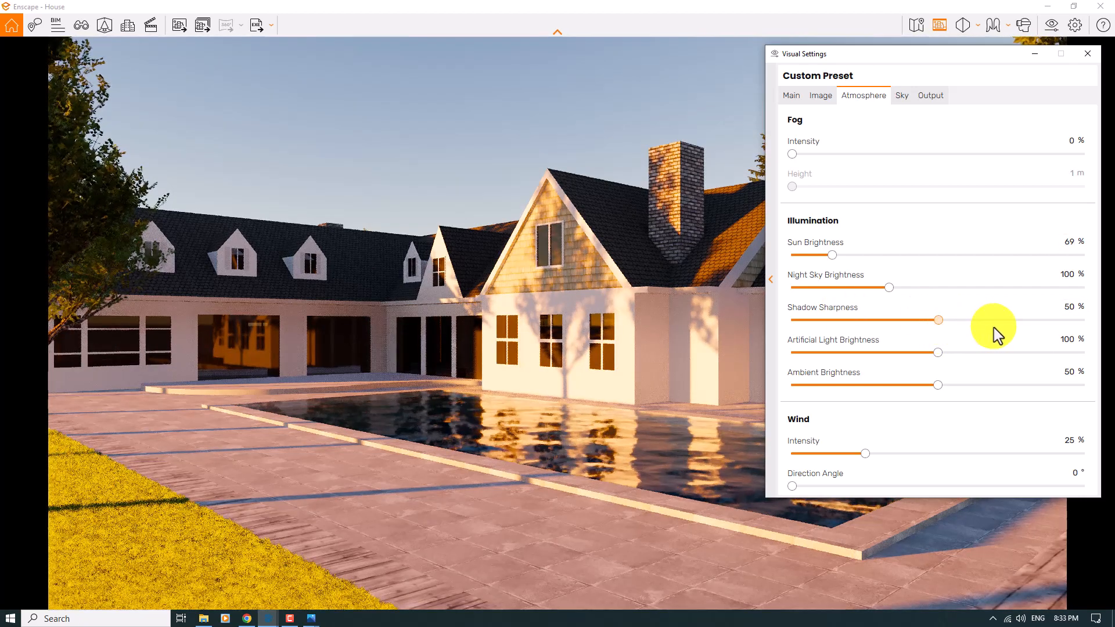
pyautogui.click(1012, 330)
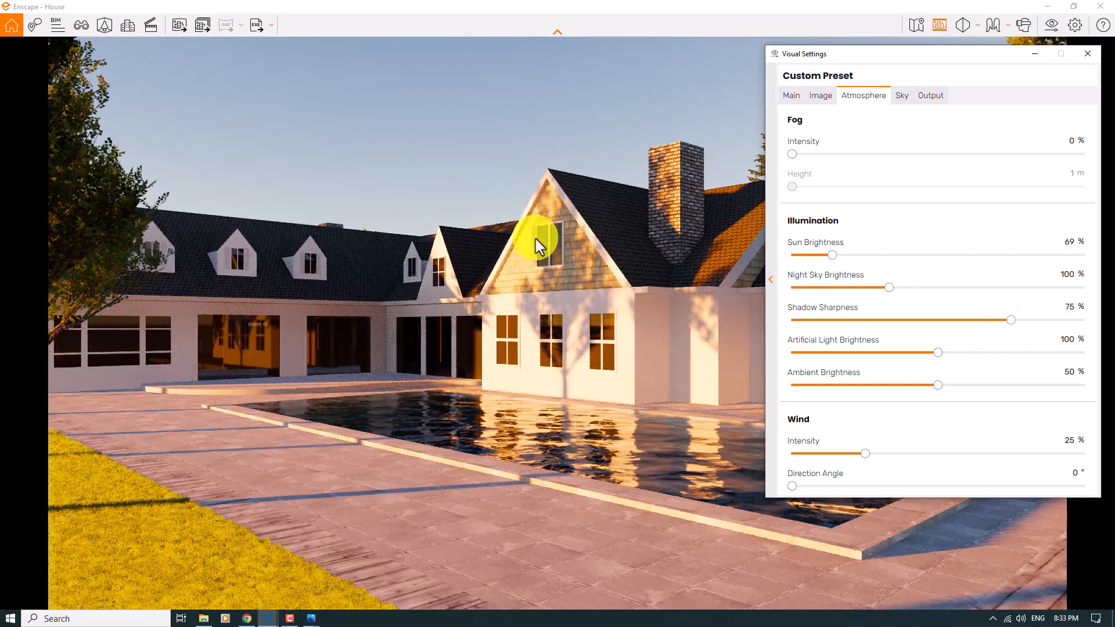
pyautogui.click(580, 312)
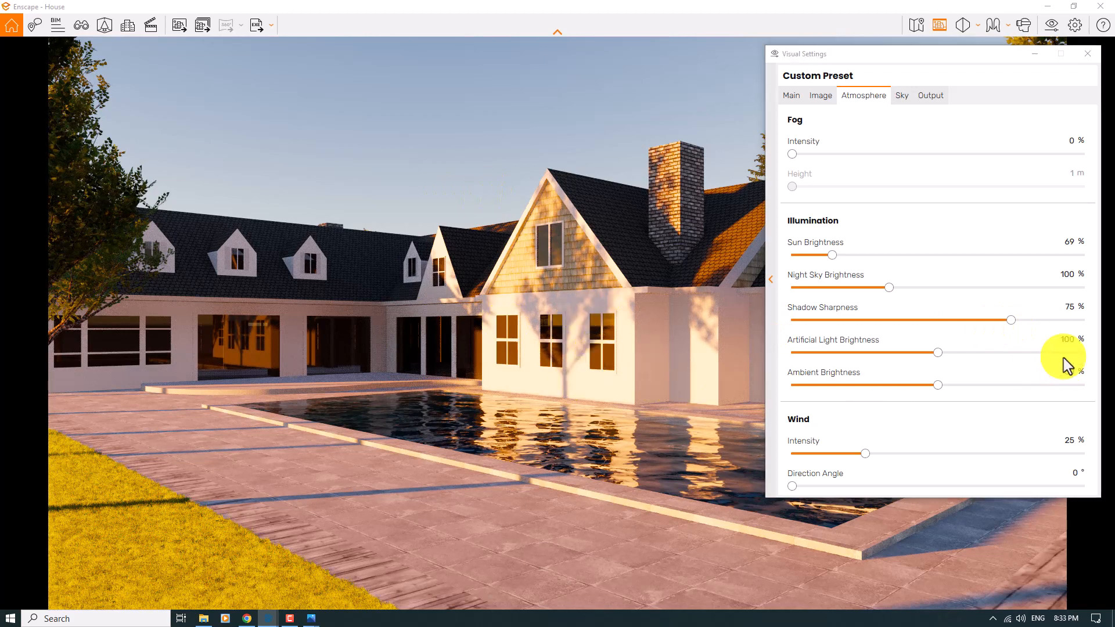
pyautogui.click(1063, 308)
pyautogui.write('81')
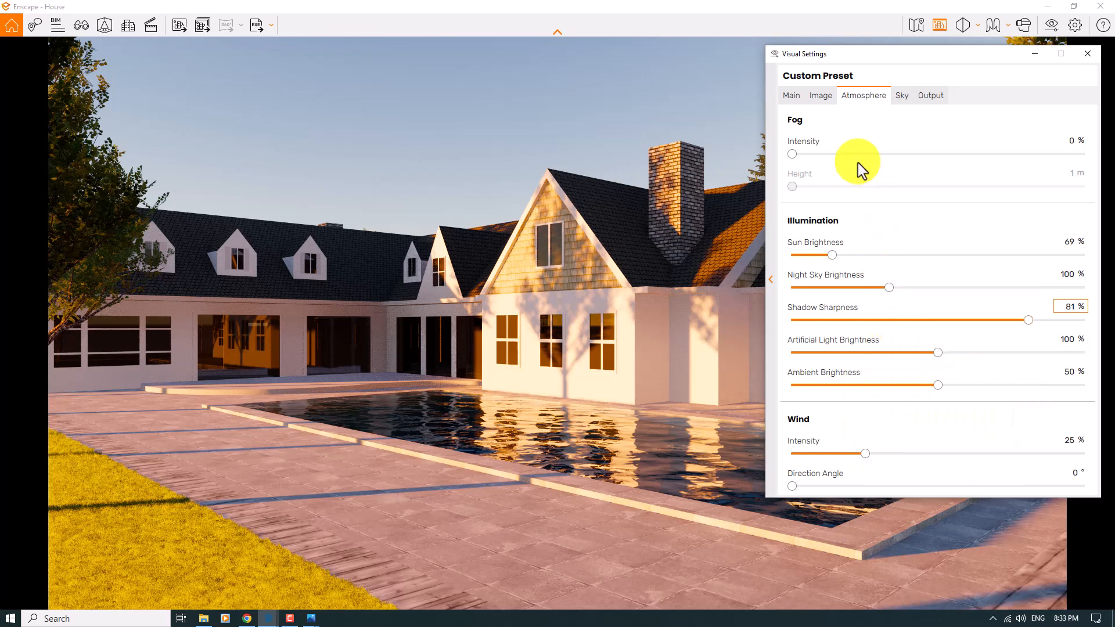
# - Set the file format of the output image to JPEG (*.jpg)
pyautogui.click(899, 100)
pyautogui.click(920, 99)
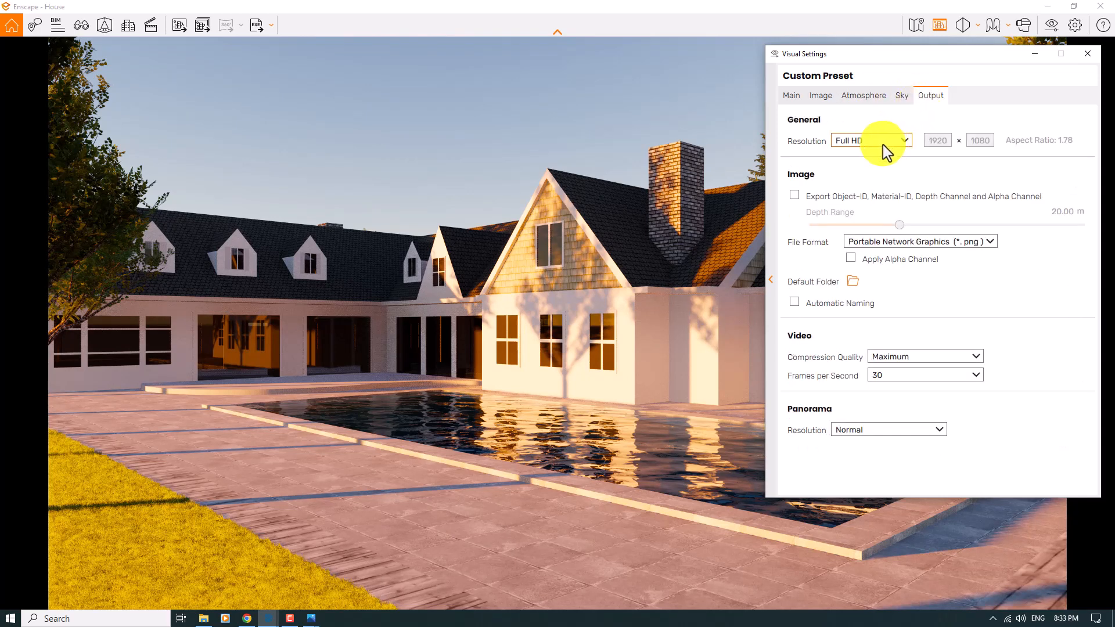
pyautogui.click(888, 242)
pyautogui.click(888, 269)
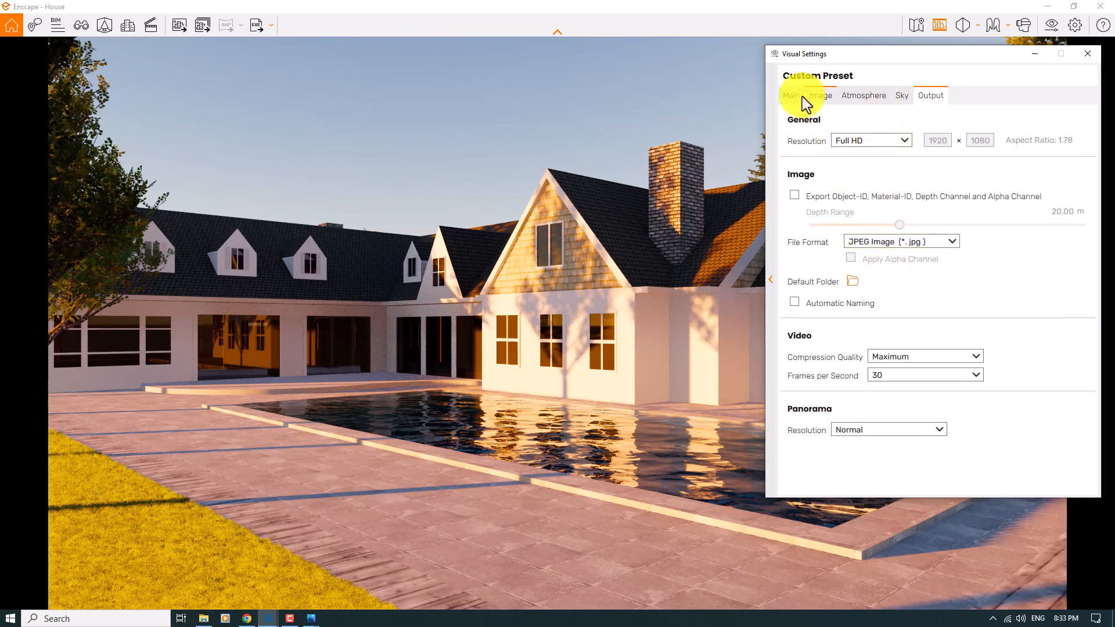
# - Close the visual settings and tile the Enscape render beside the SketchUp house model
pyautogui.click(792, 96)
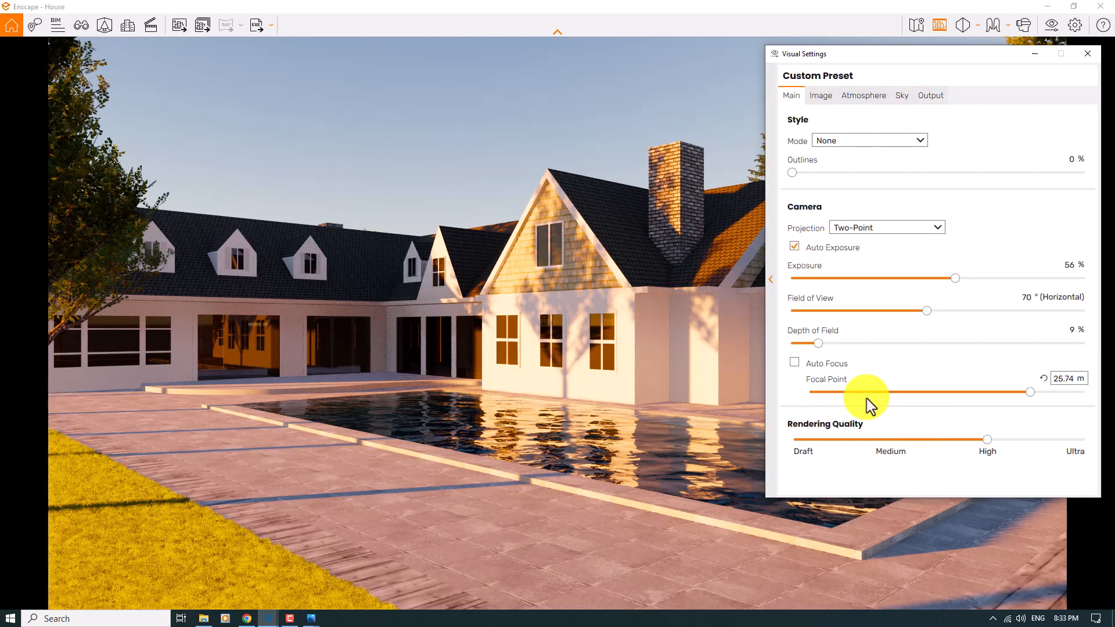
pyautogui.click(1087, 54)
pyautogui.press('super+Right')
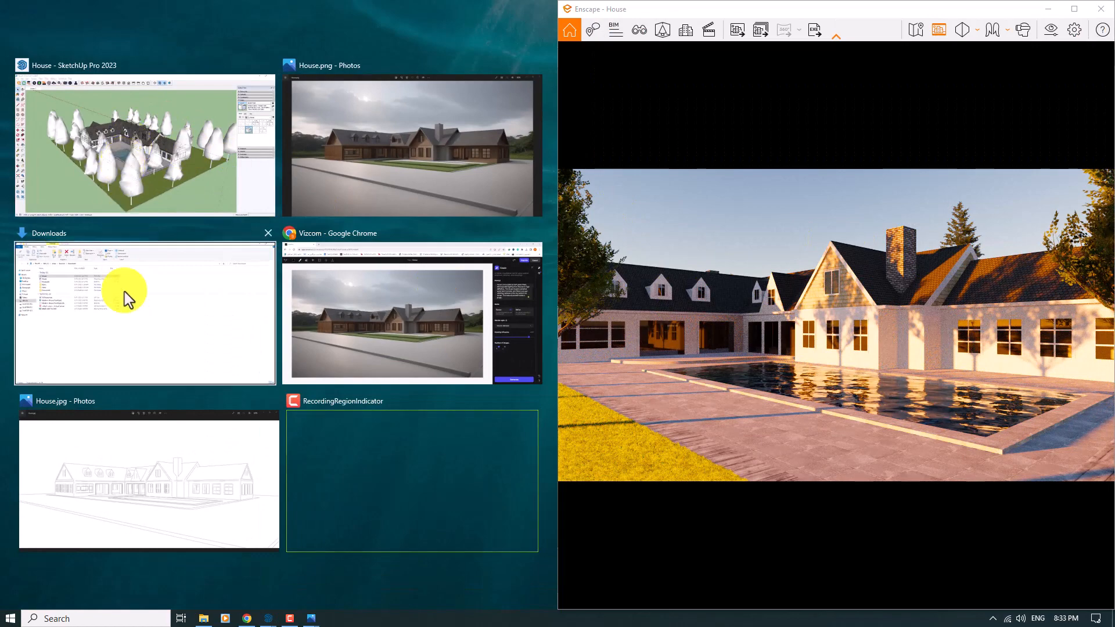
pyautogui.click(149, 122)
# - Move the tree by the outer edge of the pool paving about 1.44 m along the front lawn
pyautogui.scroll(-5, 256, 291)
pyautogui.moveTo(256, 293)
pyautogui.mouseDown(button='middle')
pyautogui.moveTo(291, 388)
pyautogui.moveTo(451, 452)
pyautogui.mouseUp(button='middle')
pyautogui.scroll(5, 313, 448)
pyautogui.moveTo(302, 446)
pyautogui.mouseDown(button='middle')
pyautogui.moveTo(315, 445)
pyautogui.moveTo(165, 318)
pyautogui.mouseUp(button='middle')
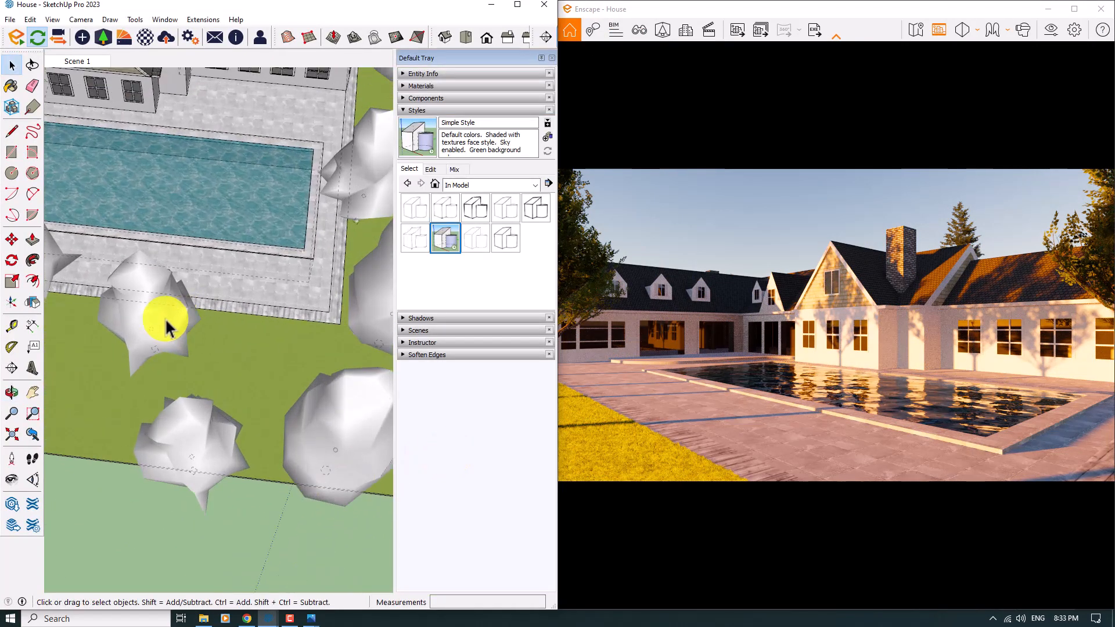
pyautogui.click(165, 319)
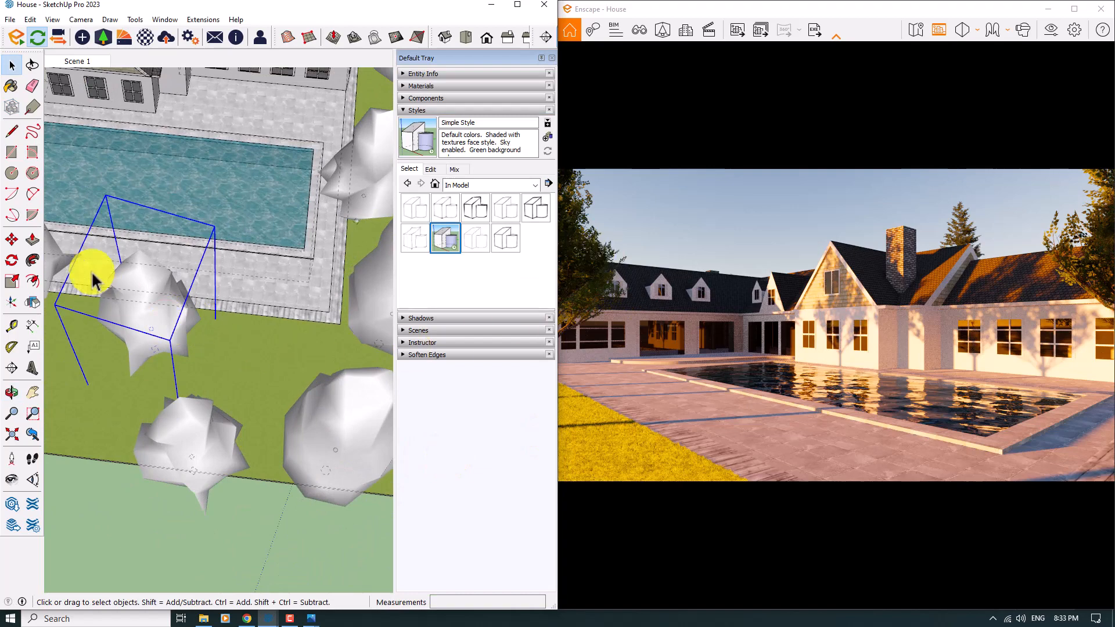
pyautogui.click(12, 240)
pyautogui.click(150, 378)
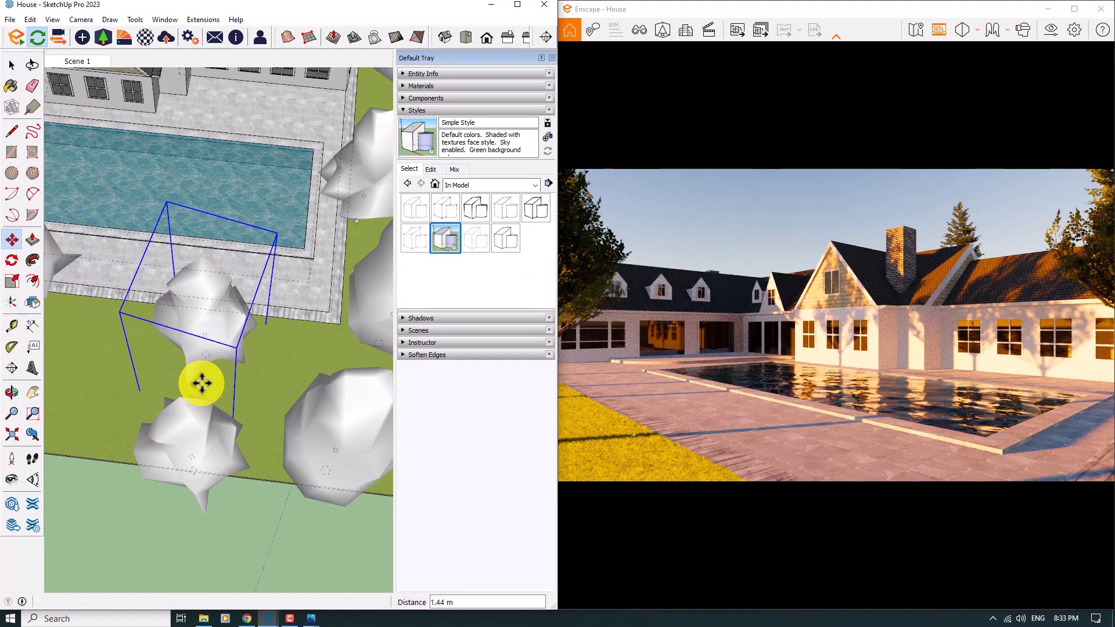
pyautogui.moveTo(201, 383)
pyautogui.mouseDown(button='middle')
pyautogui.moveTo(159, 343)
pyautogui.moveTo(51, 102)
pyautogui.moveTo(179, 411)
pyautogui.moveTo(129, 436)
pyautogui.mouseUp(button='middle')
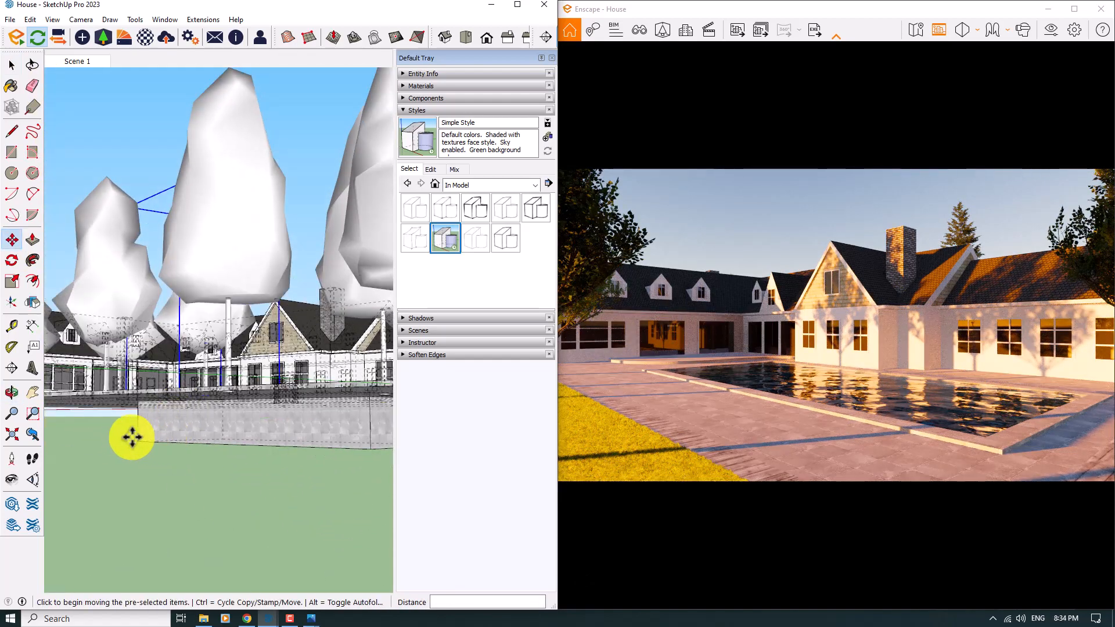
# - Shift the same front lawn tree by about another 0.71 m and clear its selection
pyautogui.click(127, 471)
pyautogui.moveTo(128, 456)
pyautogui.mouseDown(button='middle')
pyautogui.moveTo(259, 587)
pyautogui.moveTo(287, 510)
pyautogui.mouseUp(button='middle')
pyautogui.click(293, 523)
pyautogui.click(284, 524)
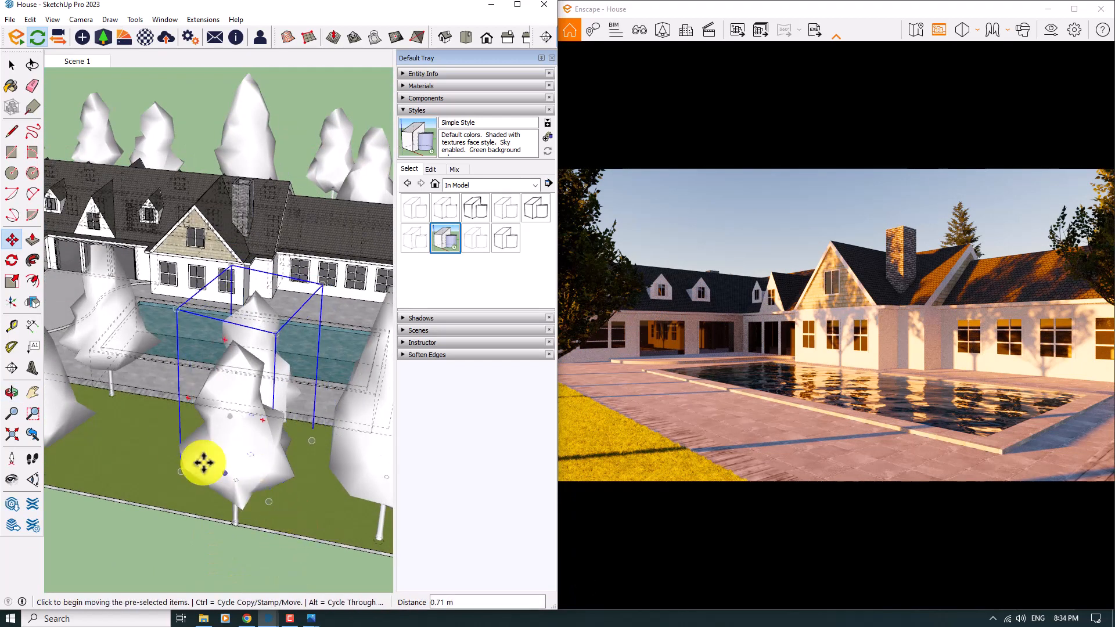
pyautogui.press('space')
# - Move the tree beside the short end of the pool about 0.98 m toward the water
pyautogui.scroll(-5, 155, 373)
pyautogui.moveTo(155, 373)
pyautogui.mouseDown(button='middle')
pyautogui.moveTo(161, 399)
pyautogui.moveTo(244, 428)
pyautogui.moveTo(269, 398)
pyautogui.moveTo(324, 448)
pyautogui.moveTo(310, 448)
pyautogui.moveTo(301, 505)
pyautogui.moveTo(293, 482)
pyautogui.mouseUp(button='middle')
pyautogui.scroll(6, 244, 428)
pyautogui.click(270, 298)
pyautogui.click(10, 240)
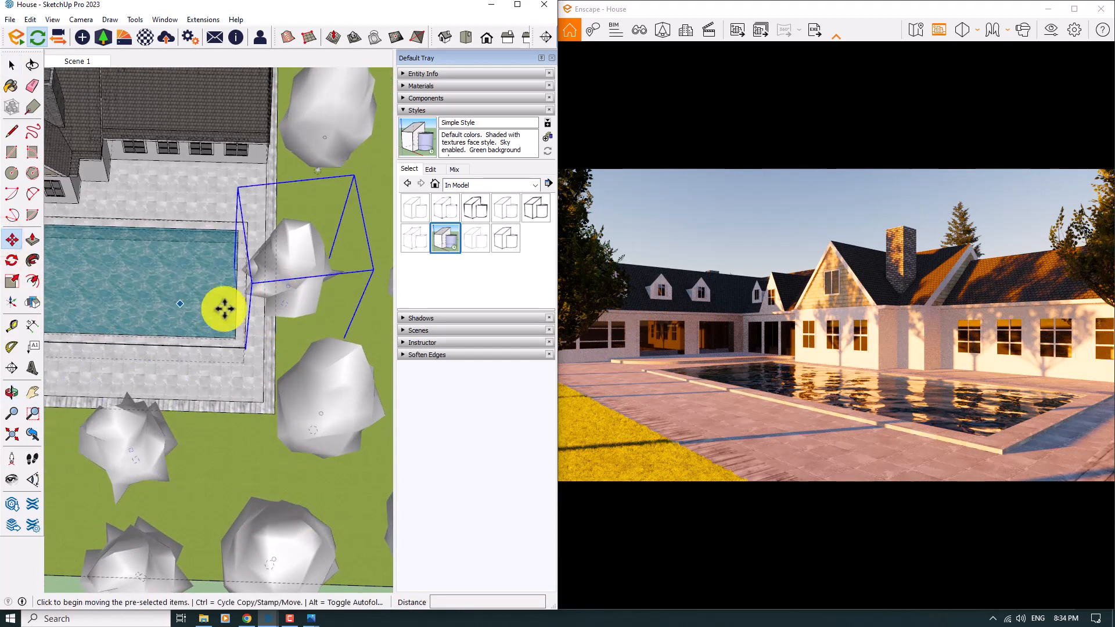
pyautogui.click(370, 323)
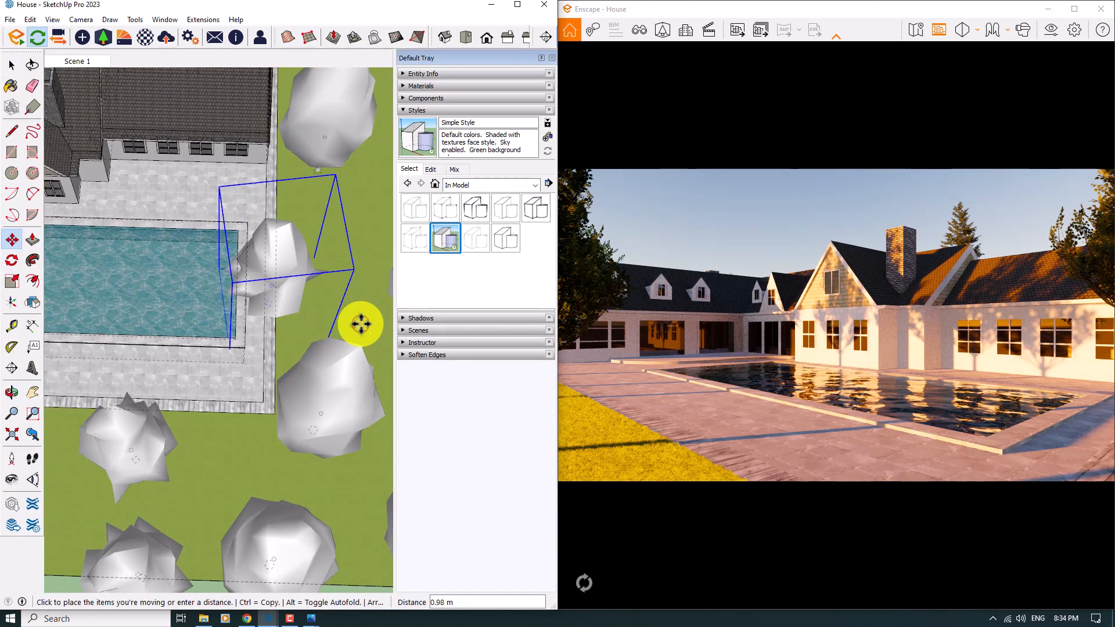
pyautogui.click(361, 324)
pyautogui.click(724, 310)
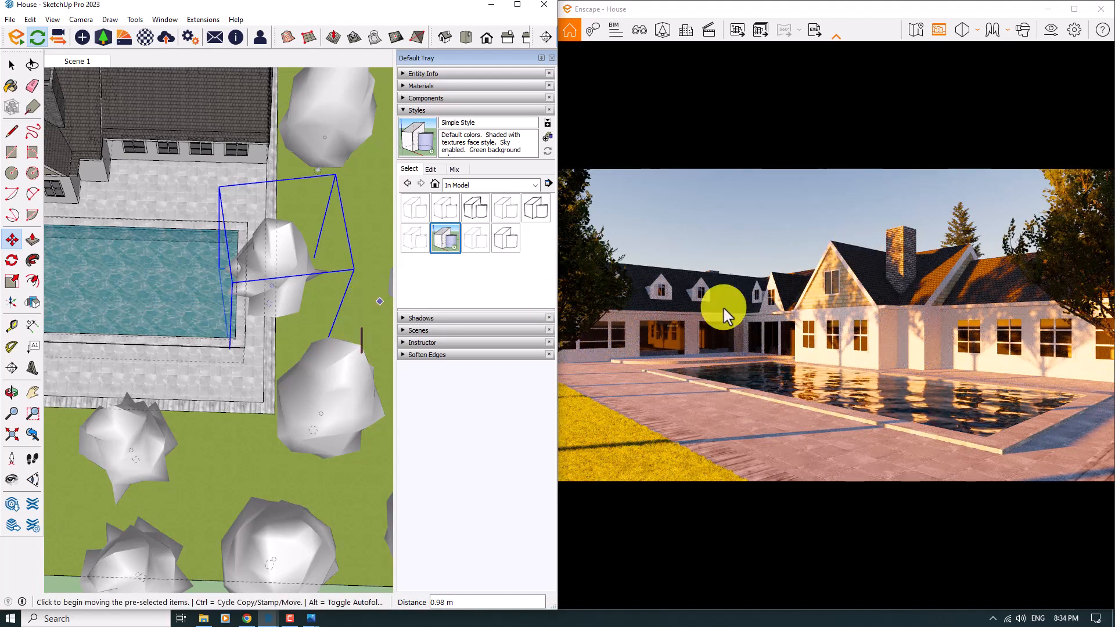
# - Reposition the pool-end tree about 2.11 m along the pool's short side and about 1.16 m away from the water, and deselect it
pyautogui.click(366, 264)
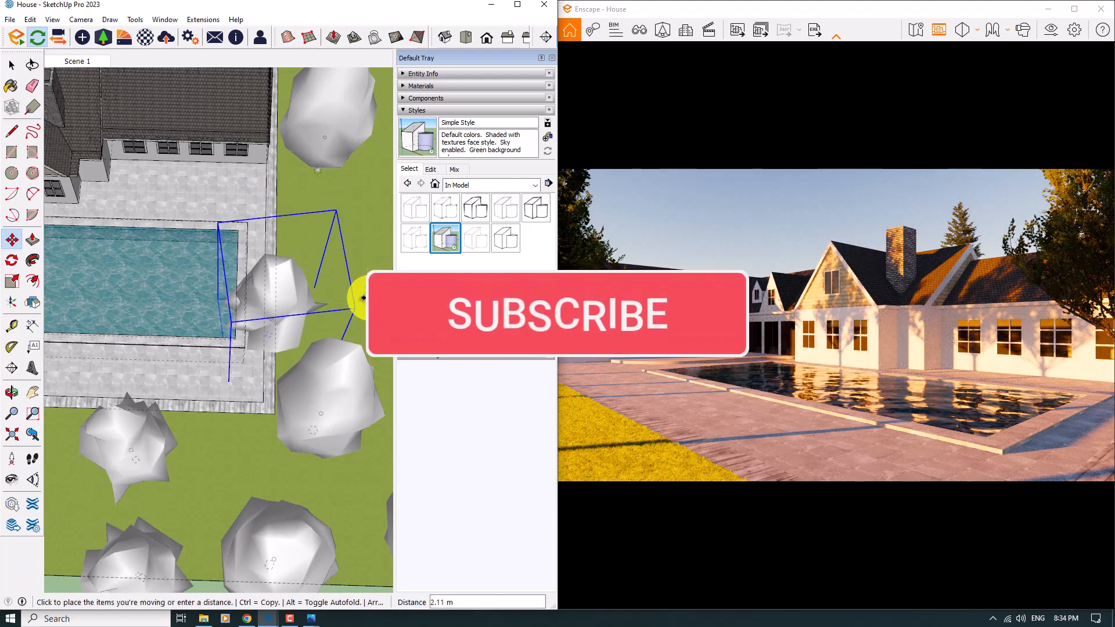
pyautogui.click(360, 308)
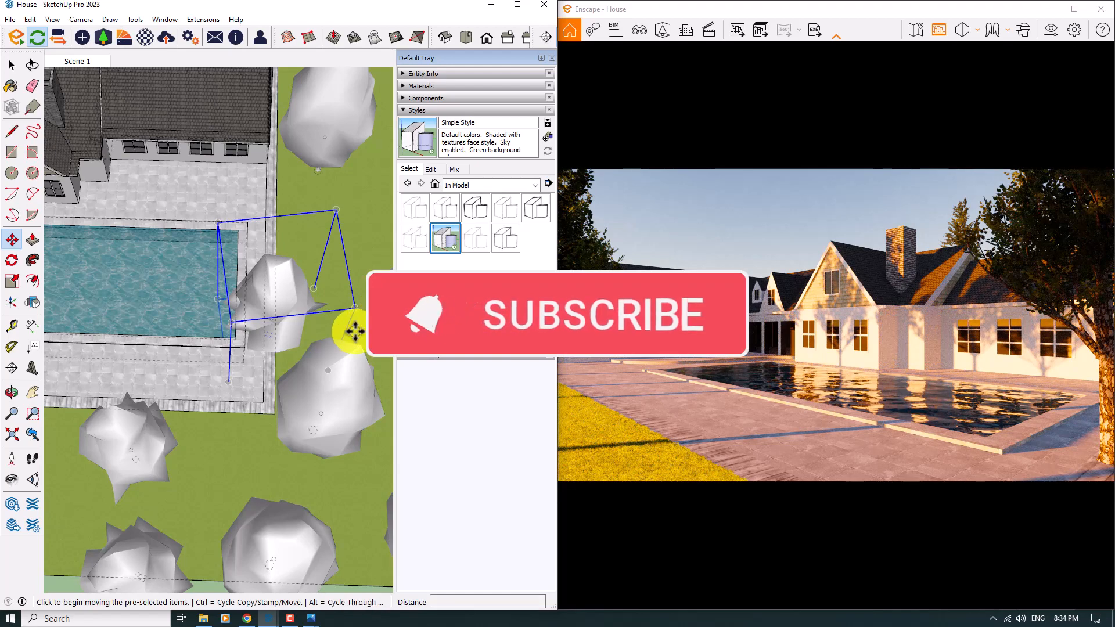
pyautogui.click(355, 331)
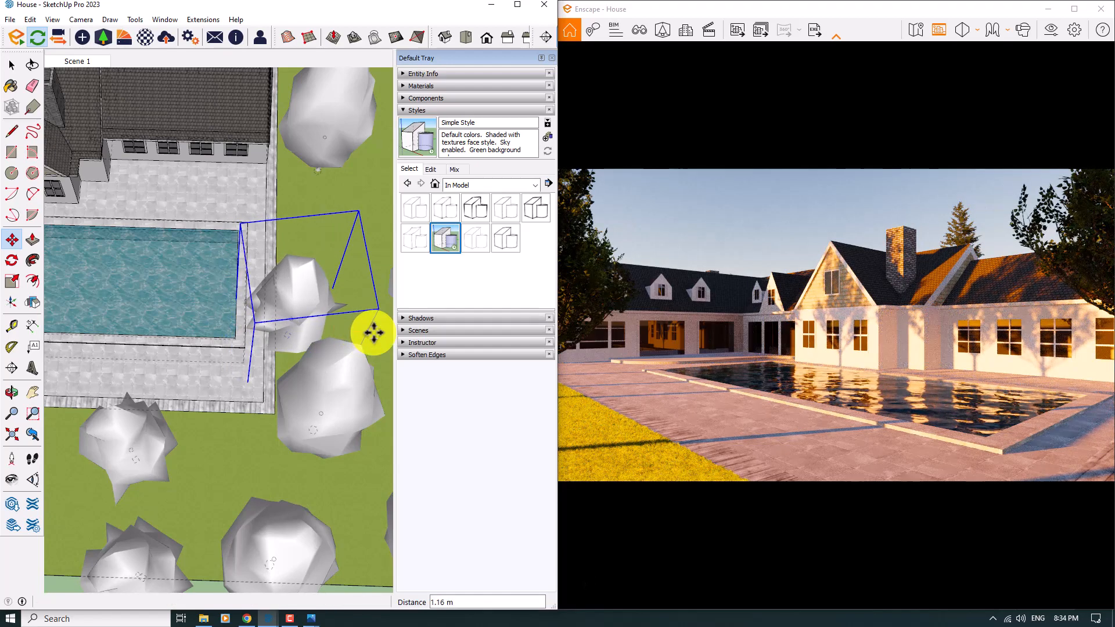
pyautogui.click(373, 332)
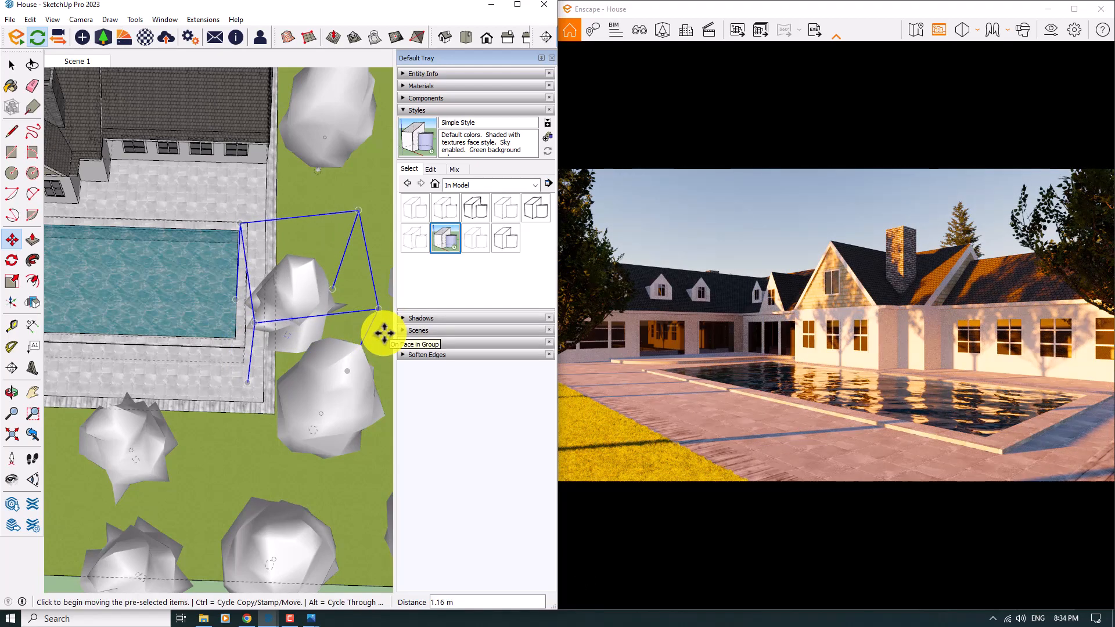
pyautogui.scroll(-5, 303, 345)
pyautogui.moveTo(300, 344); pyautogui.dragTo(99, 302, button='middle')
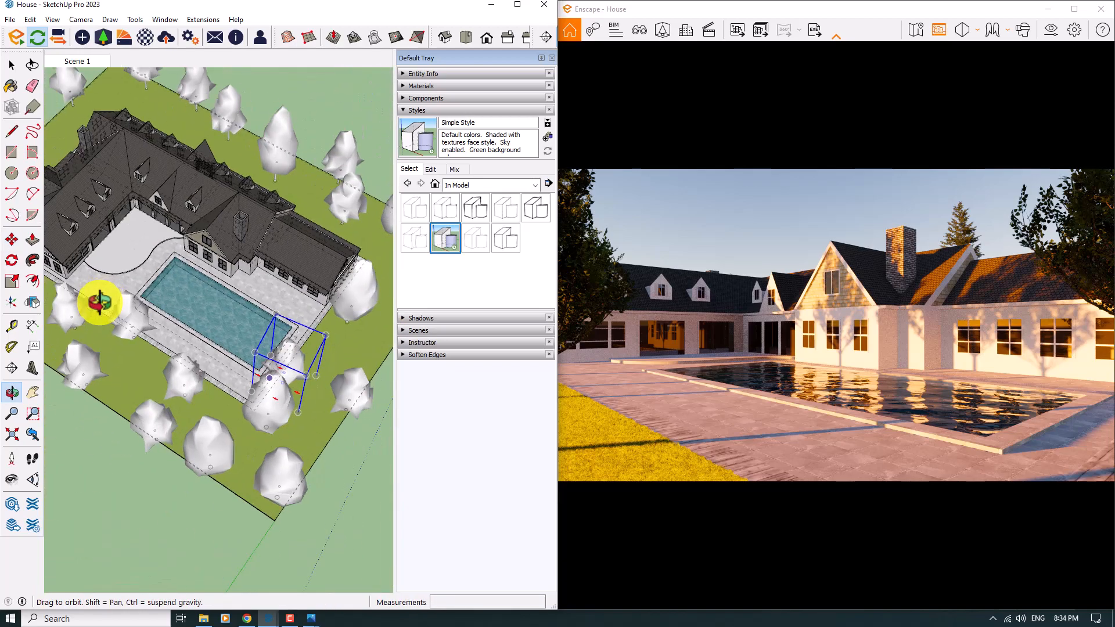
pyautogui.press('space')
pyautogui.scroll(5, 166, 301)
pyautogui.click(237, 305)
# - Open the Enscape Material Editor and sample the pool's water material to load its settings
pyautogui.scroll(-5, 227, 320)
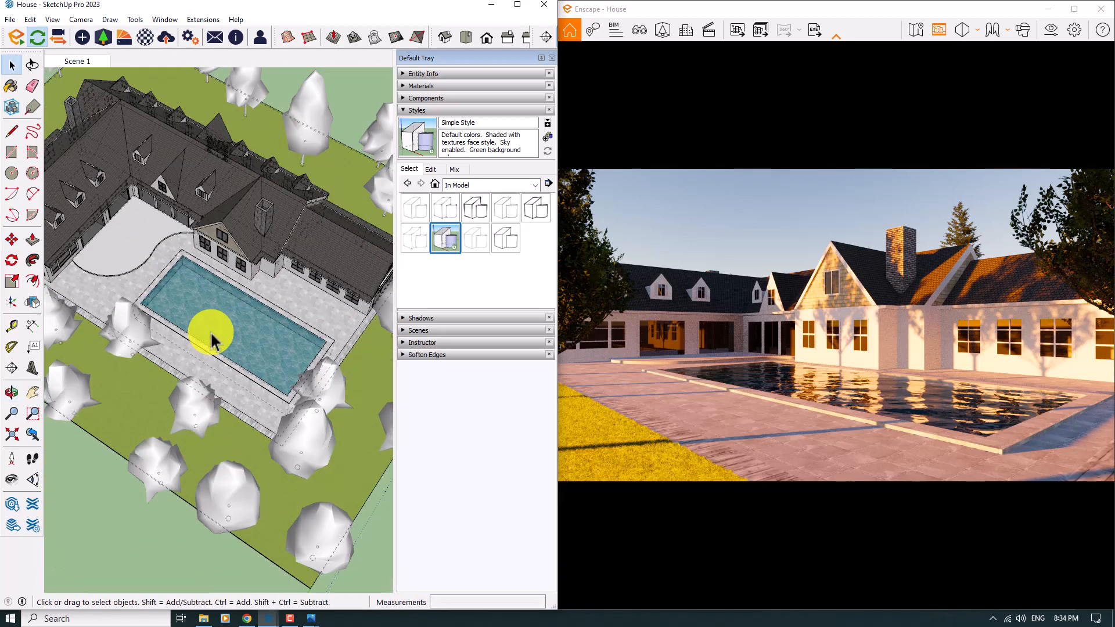
pyautogui.scroll(6, 219, 317)
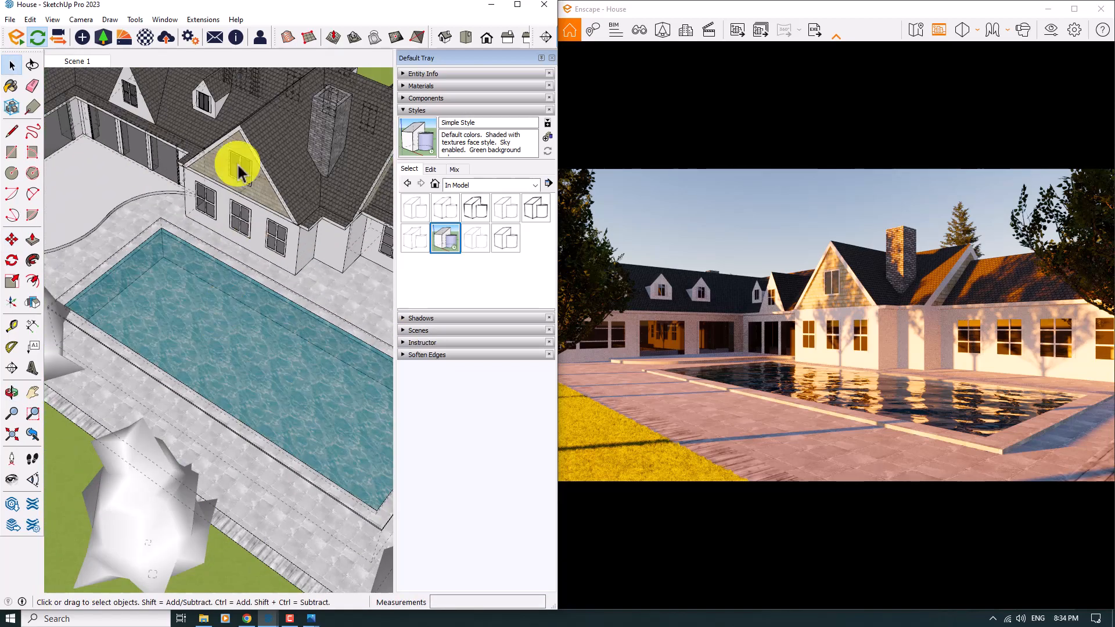
pyautogui.click(417, 111)
pyautogui.click(421, 87)
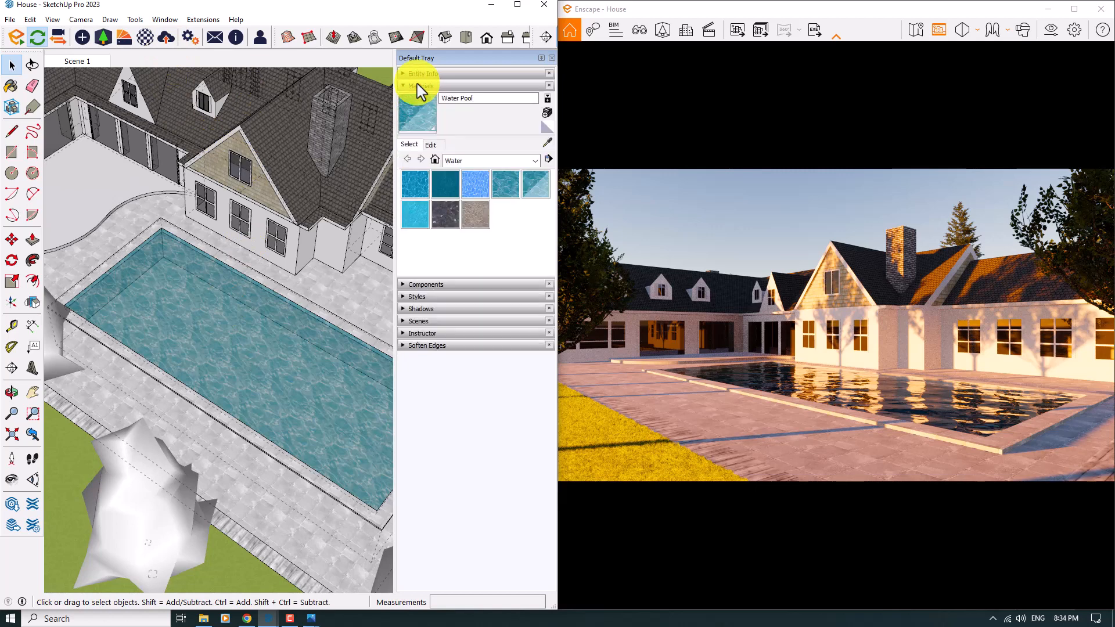
pyautogui.click(142, 41)
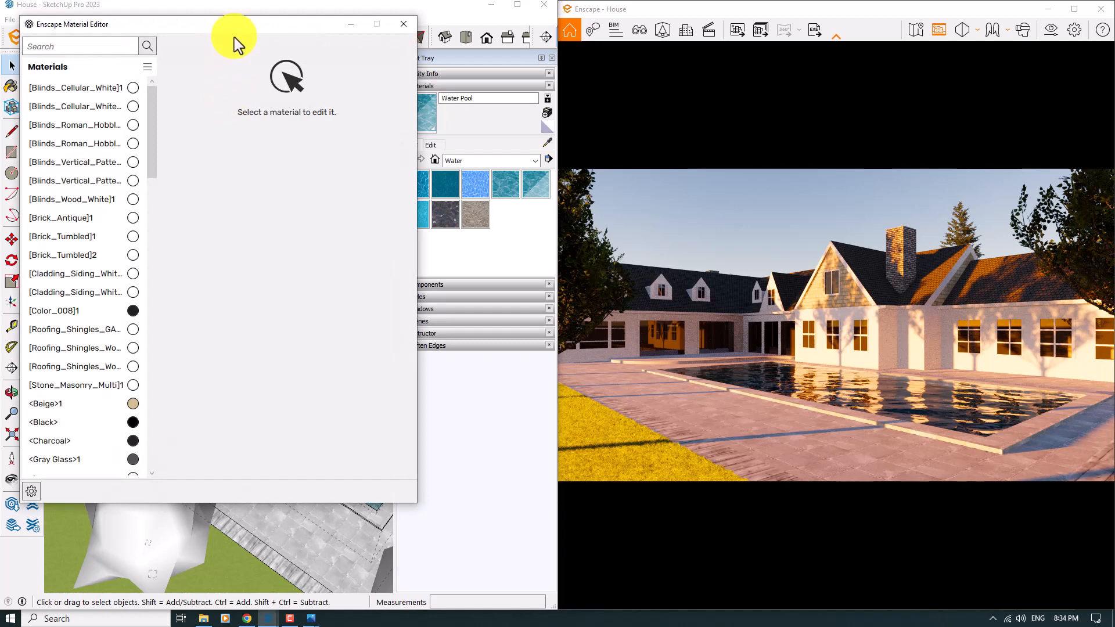
pyautogui.moveTo(234, 37); pyautogui.dragTo(313, 325)
pyautogui.click(531, 155)
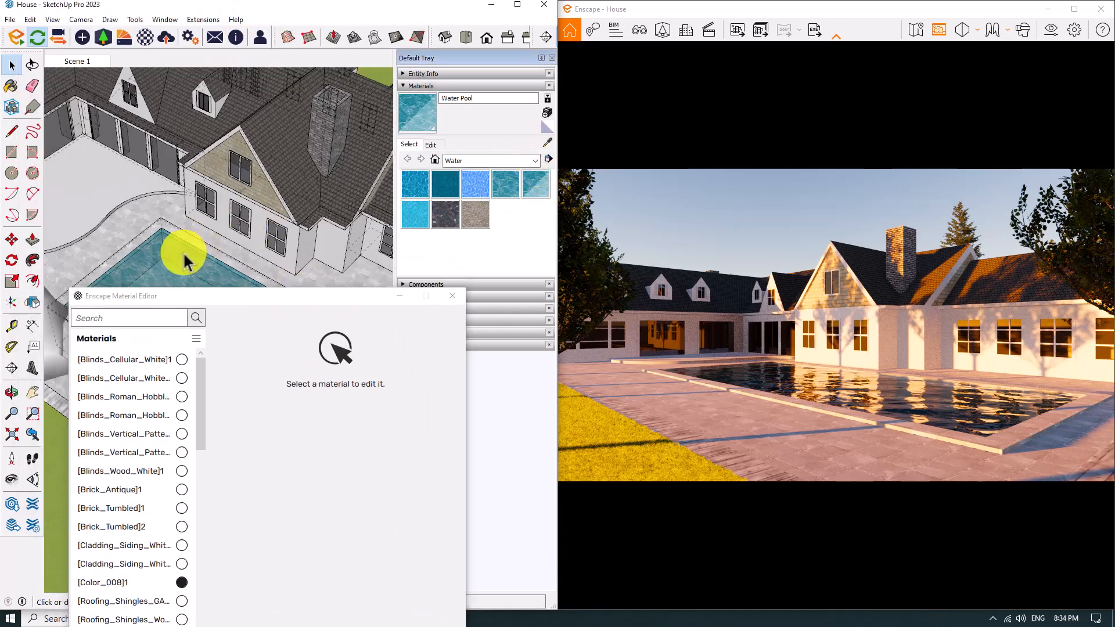
pyautogui.click(547, 142)
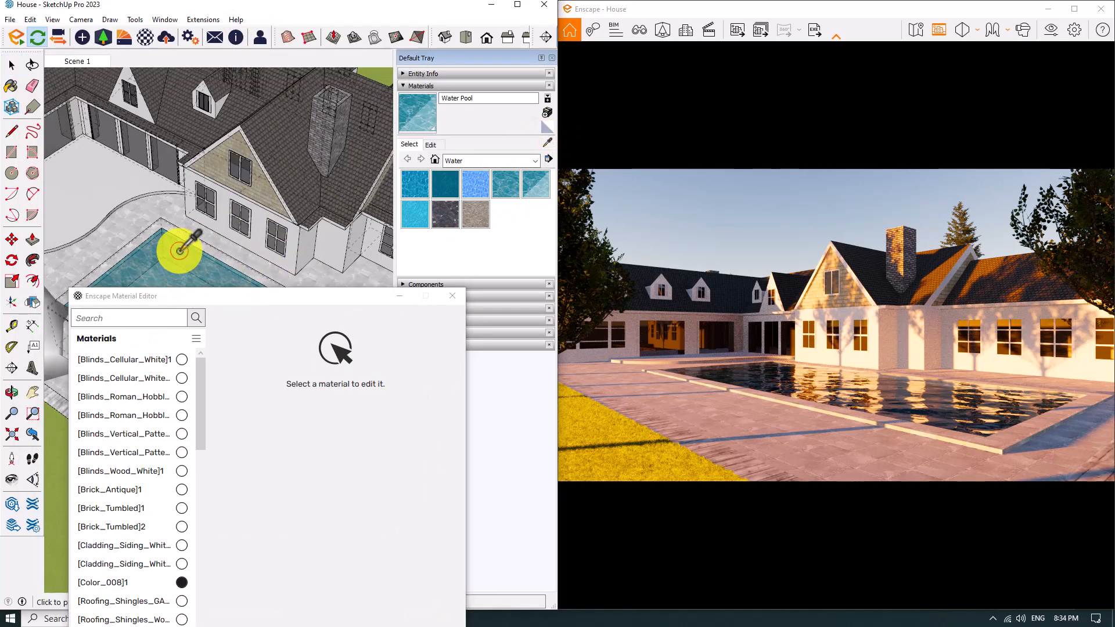
pyautogui.click(180, 249)
pyautogui.moveTo(229, 298); pyautogui.dragTo(192, 122)
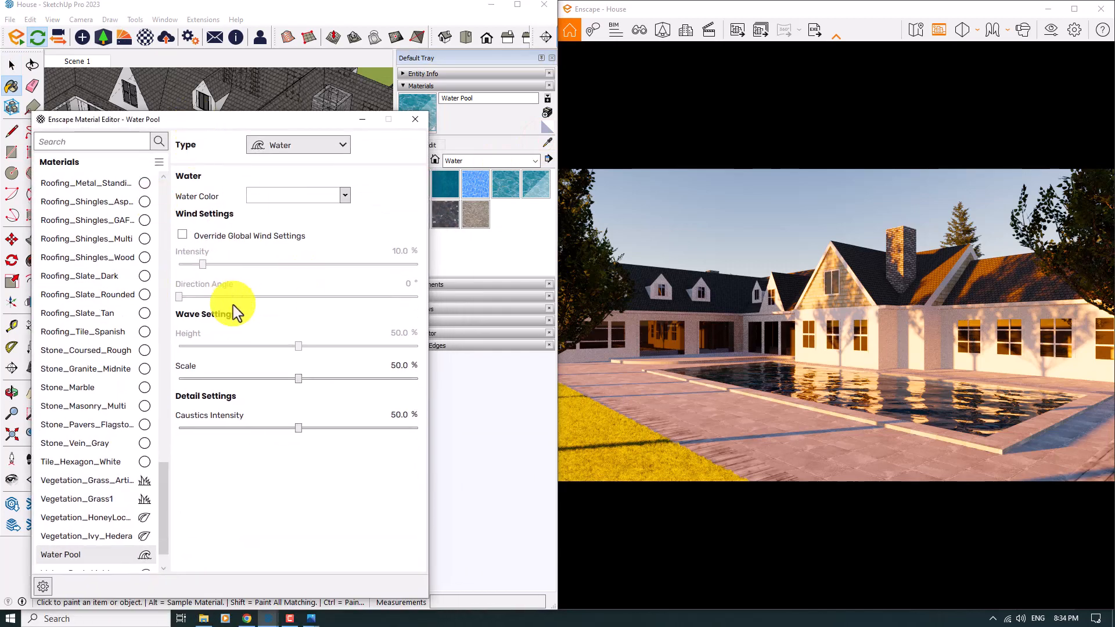
# - Override the global wind settings for the pool water with 0% intensity, and set its wave height and scale to 4% each
pyautogui.click(183, 235)
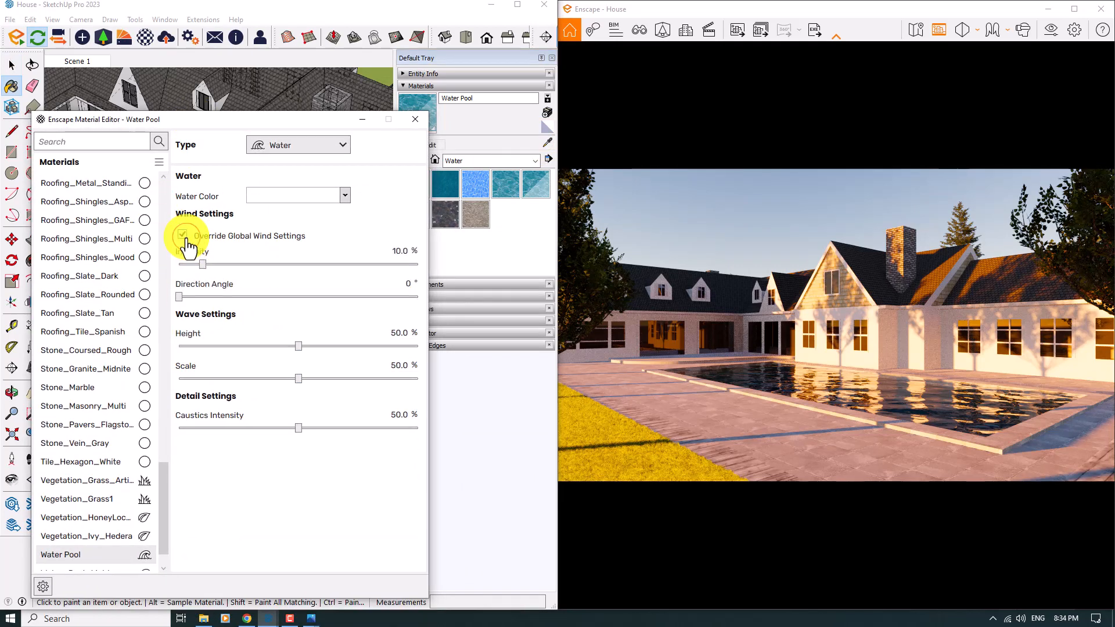
pyautogui.moveTo(203, 264); pyautogui.dragTo(130, 266)
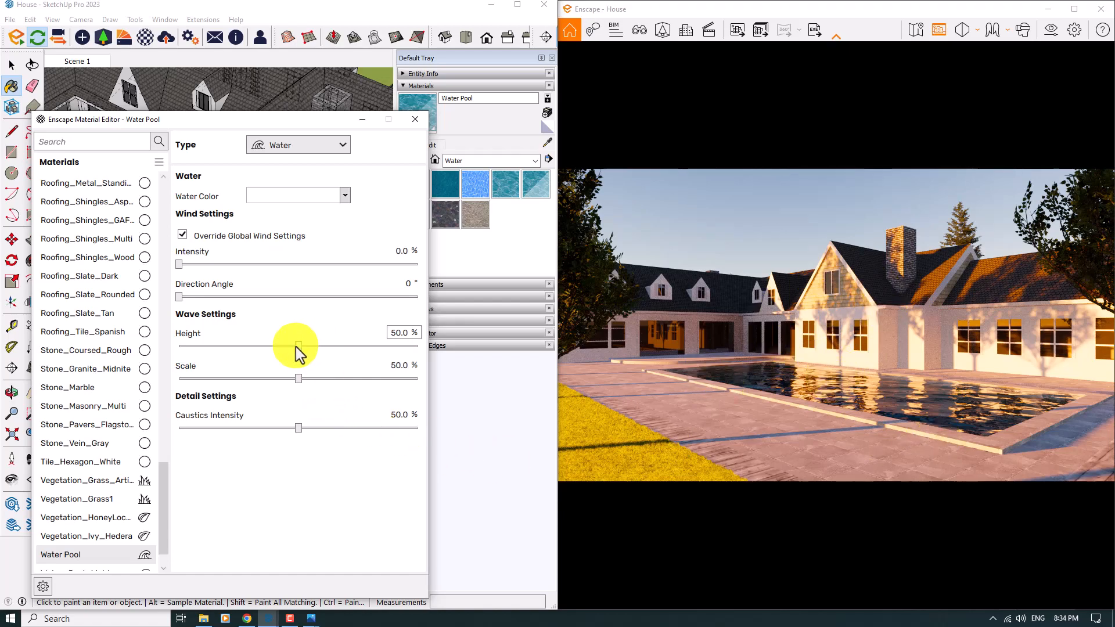
pyautogui.moveTo(298, 346); pyautogui.dragTo(205, 357)
pyautogui.moveTo(206, 358); pyautogui.dragTo(204, 354)
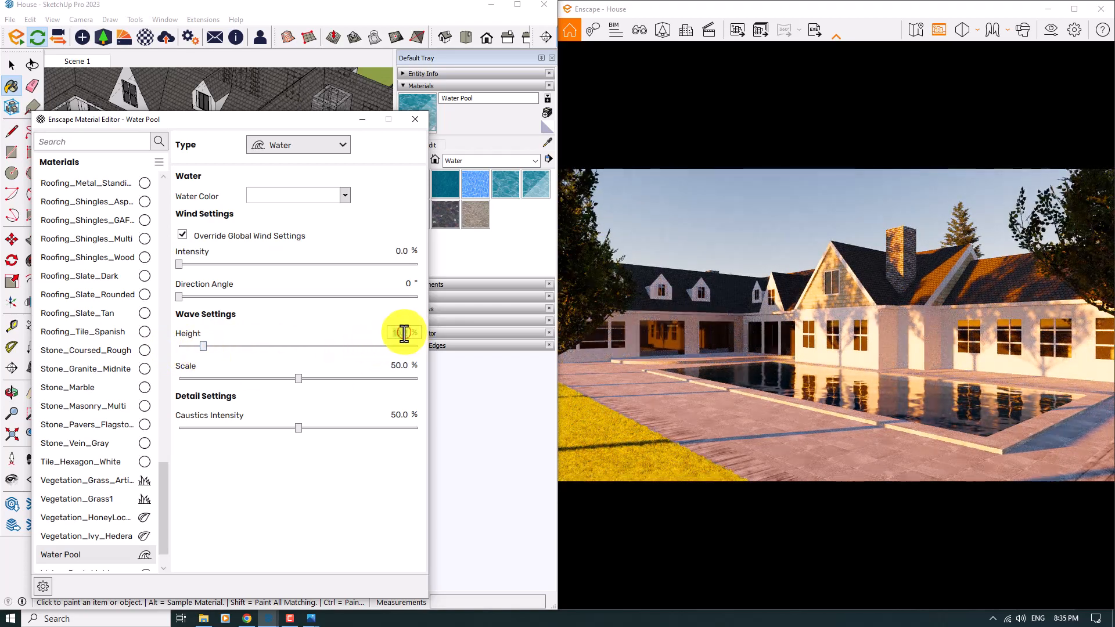
pyautogui.write('4')
pyautogui.press('Return')
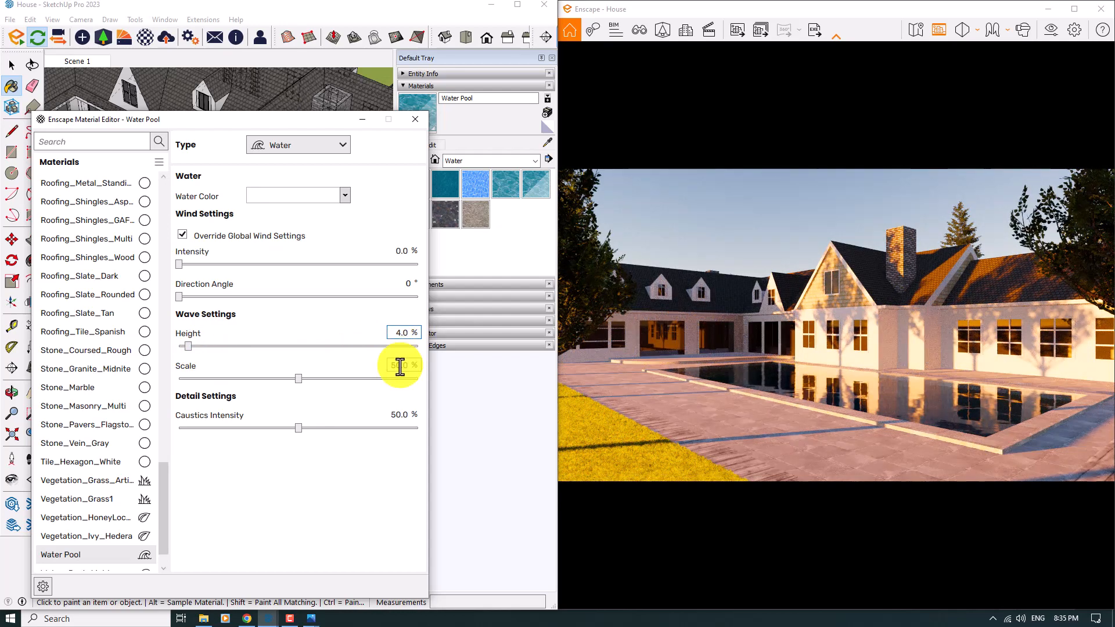
pyautogui.write('4')
pyautogui.press('Return')
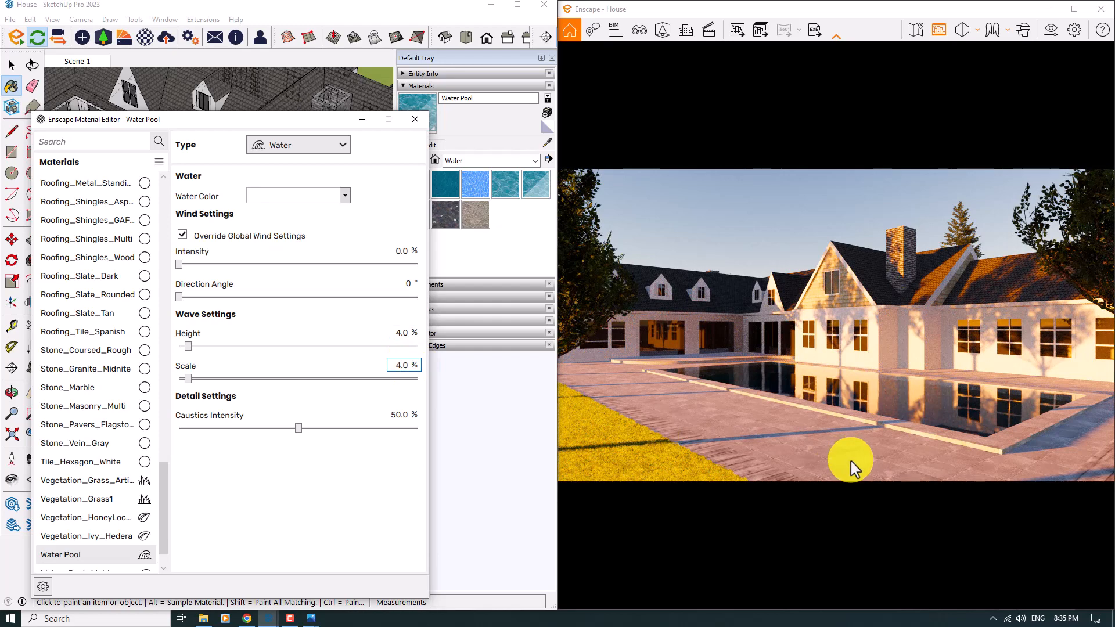
# - Set the pool's water color to bright sky blue and its caustics intensity to 88%
pyautogui.click(332, 196)
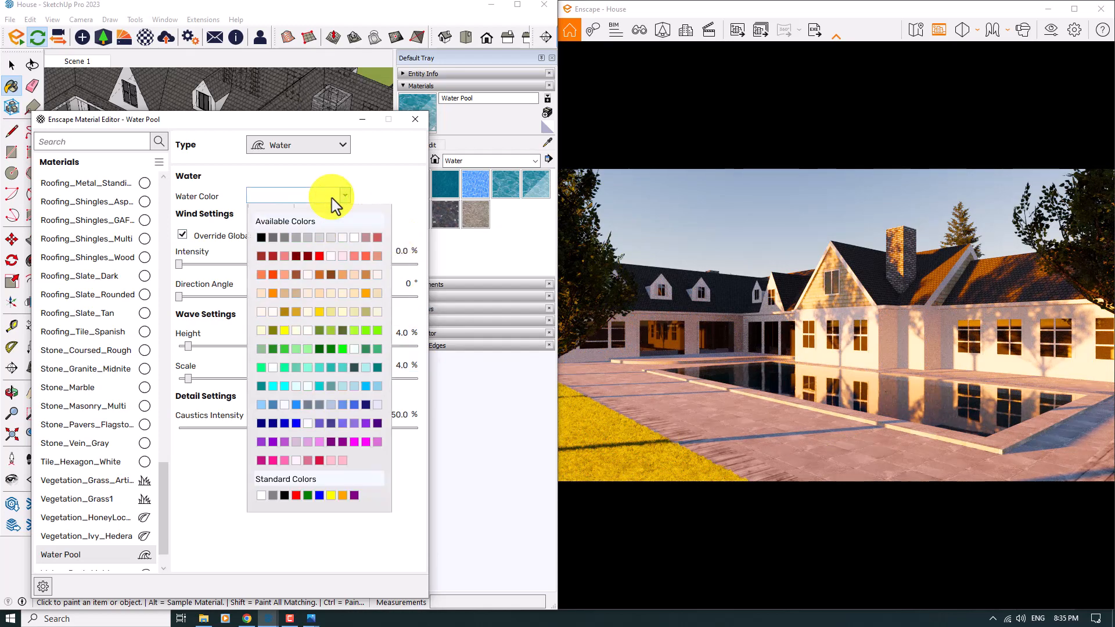
pyautogui.click(354, 271)
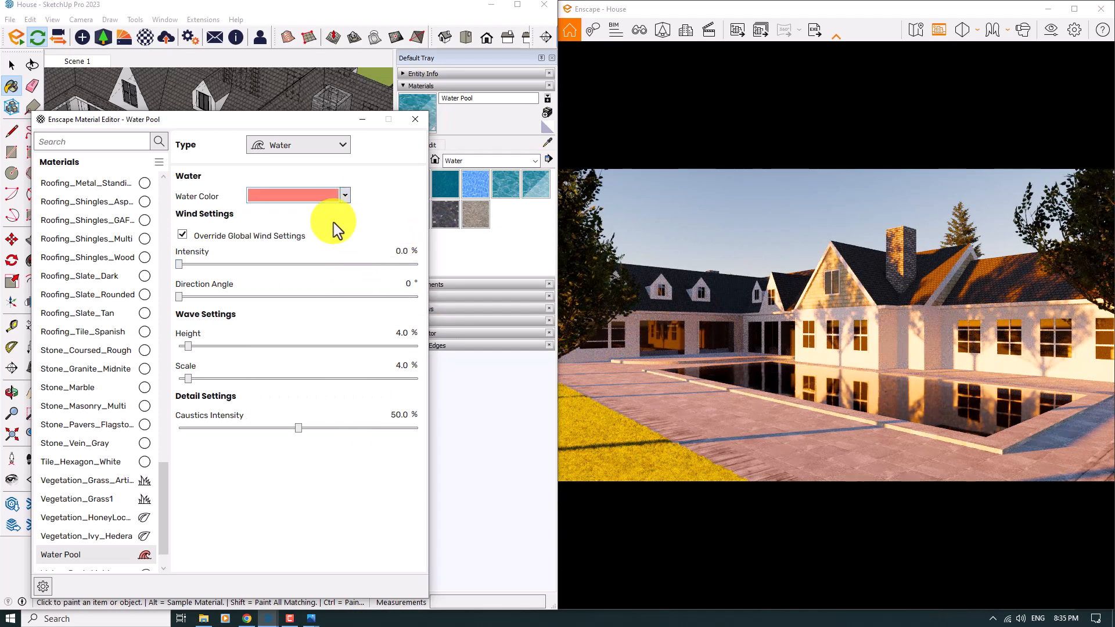
pyautogui.click(345, 196)
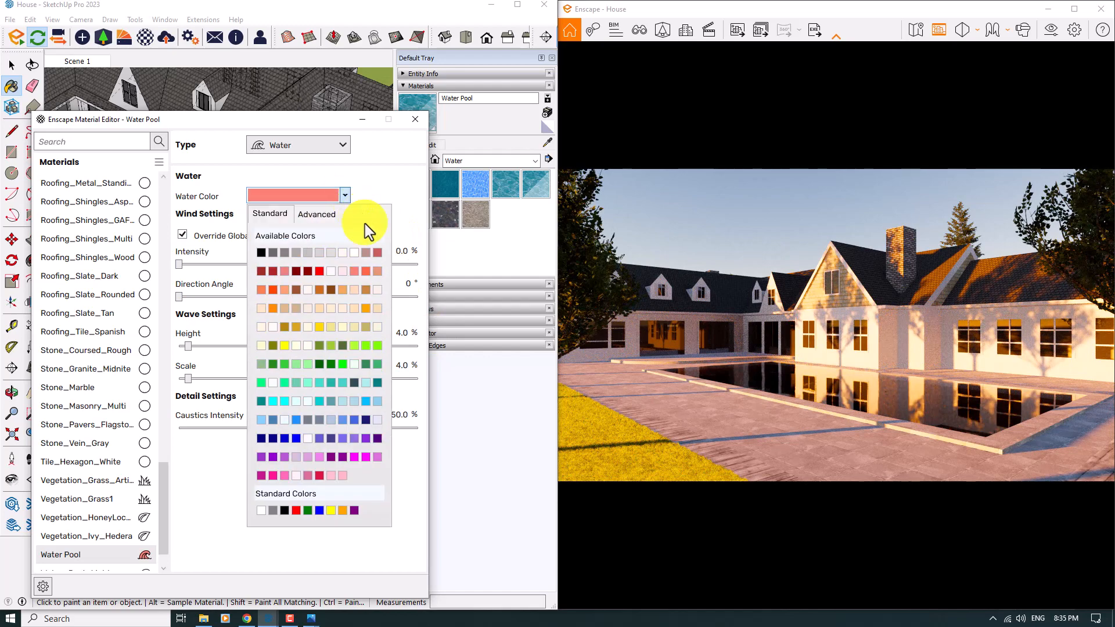
pyautogui.click(356, 401)
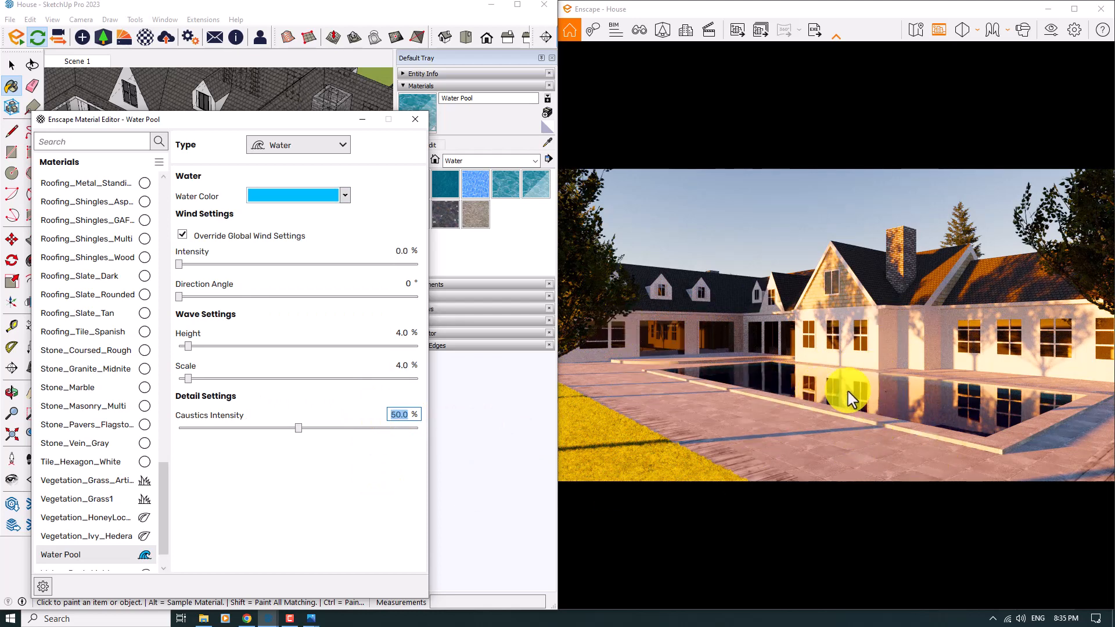
pyautogui.write('88')
pyautogui.press('Return')
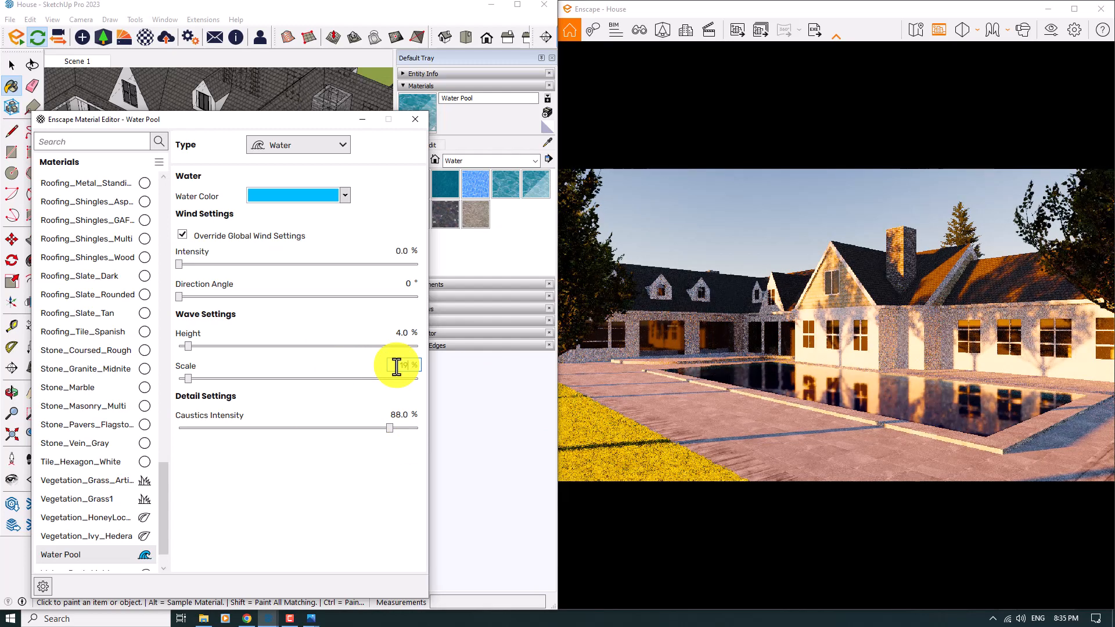
# - Set the pool water's wave scale to 27% and wave height to 14%
pyautogui.press('Return')
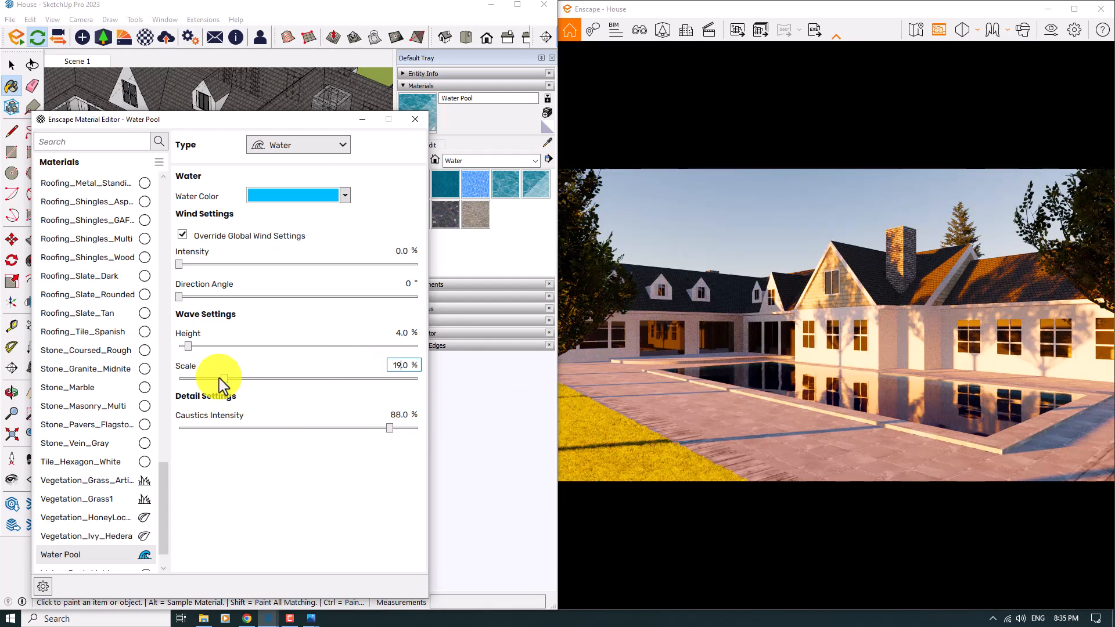
pyautogui.doubleClick(393, 365)
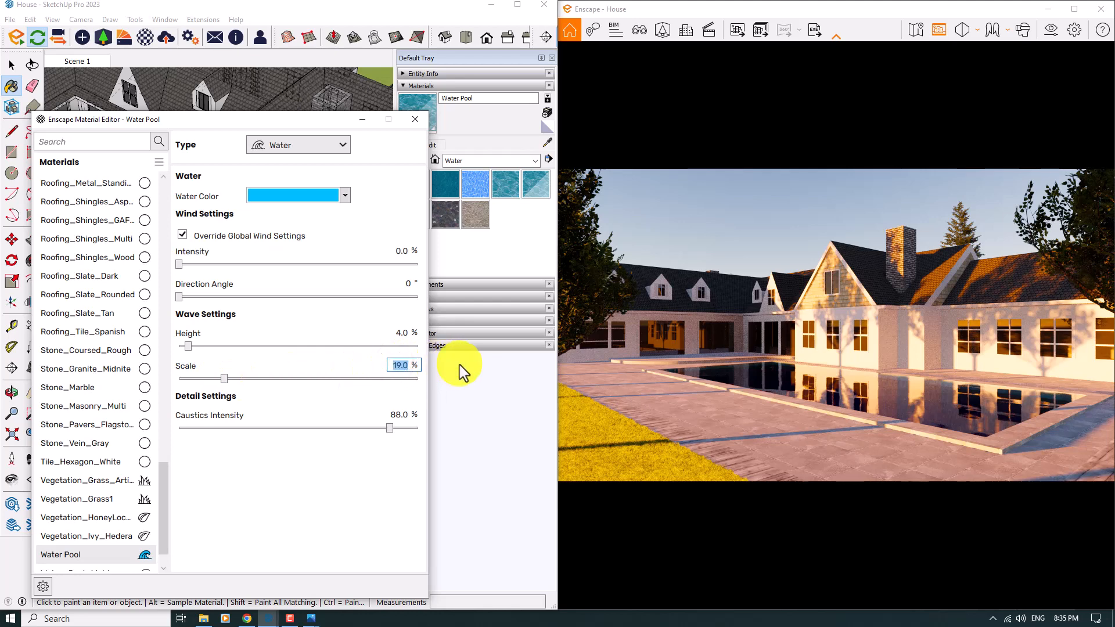
pyautogui.press('Return')
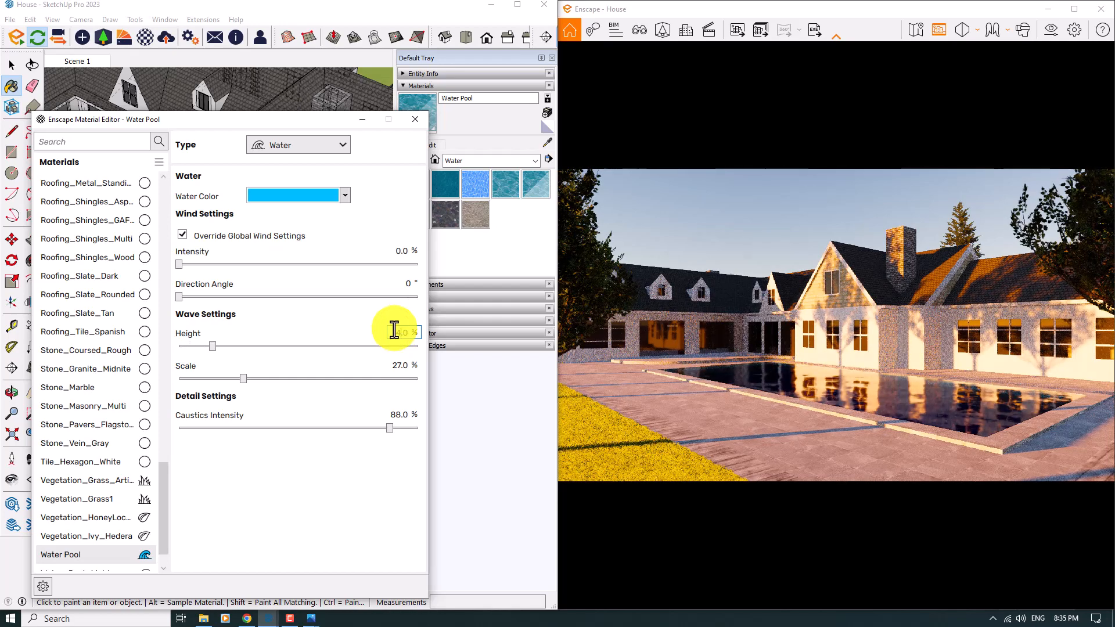
# - Set the pool water's wind intensity to 9% and its wind direction angle to 6°
pyautogui.click(402, 250)
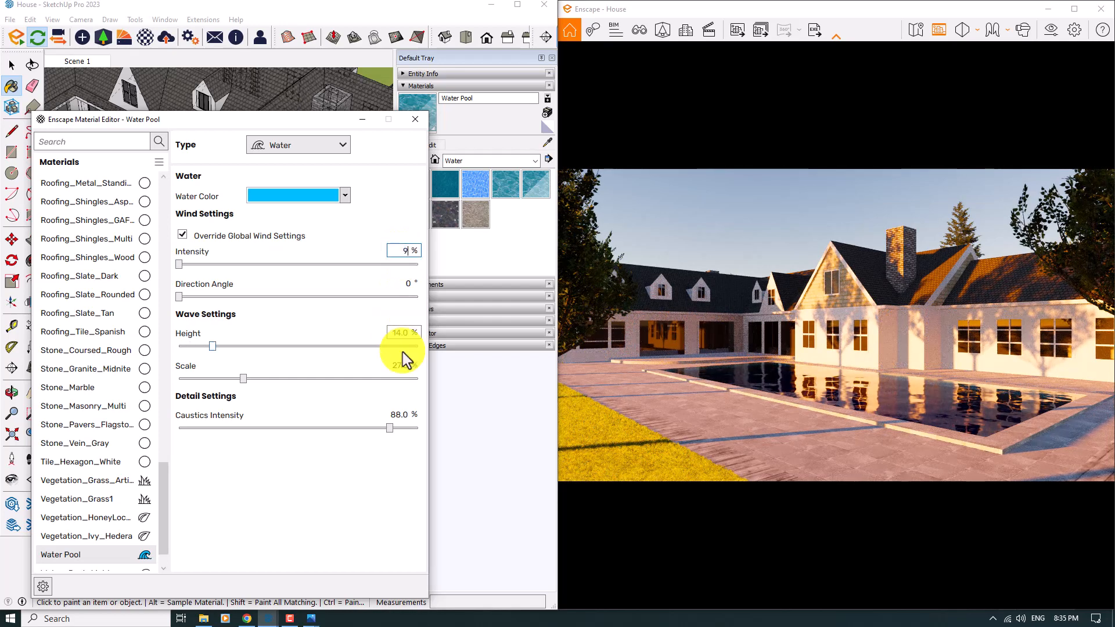
pyautogui.write('9')
pyautogui.press('Return')
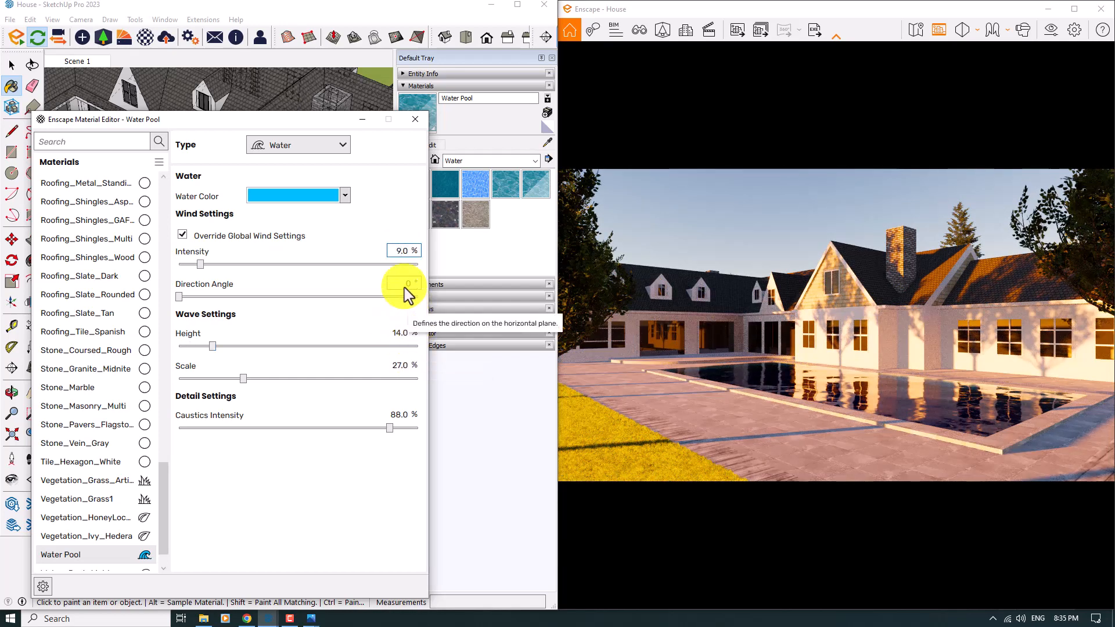
pyautogui.click(403, 283)
pyautogui.write('6')
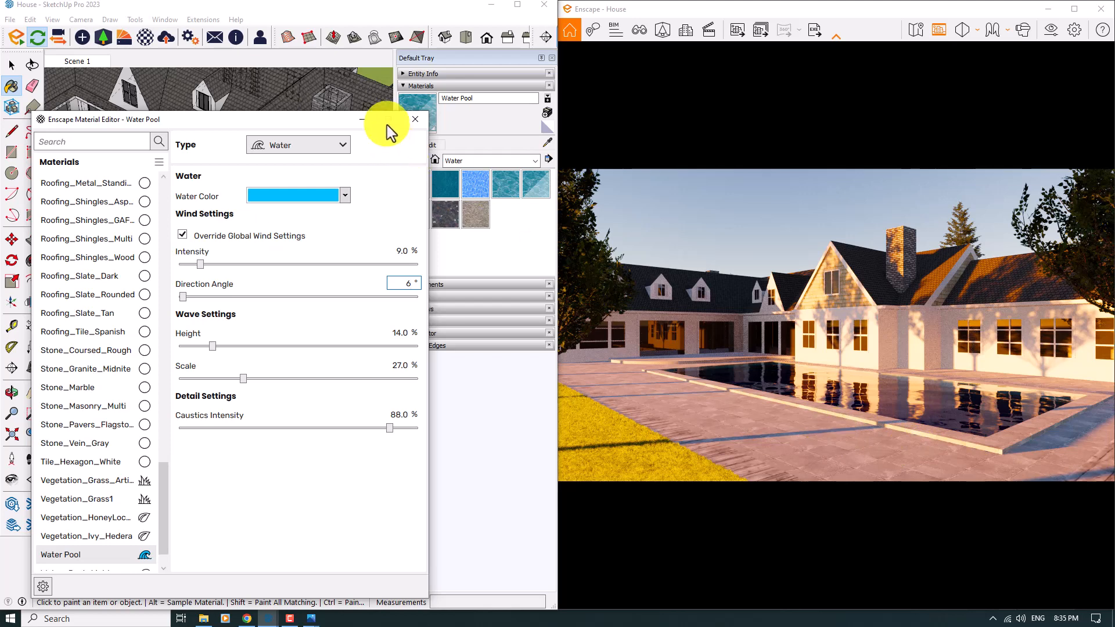
# - Paint the shingled gable wall around the upper window with the white Color_000 material sampled from the wall below it
pyautogui.moveTo(288, 125); pyautogui.dragTo(299, 262)
pyautogui.scroll(5, 235, 180)
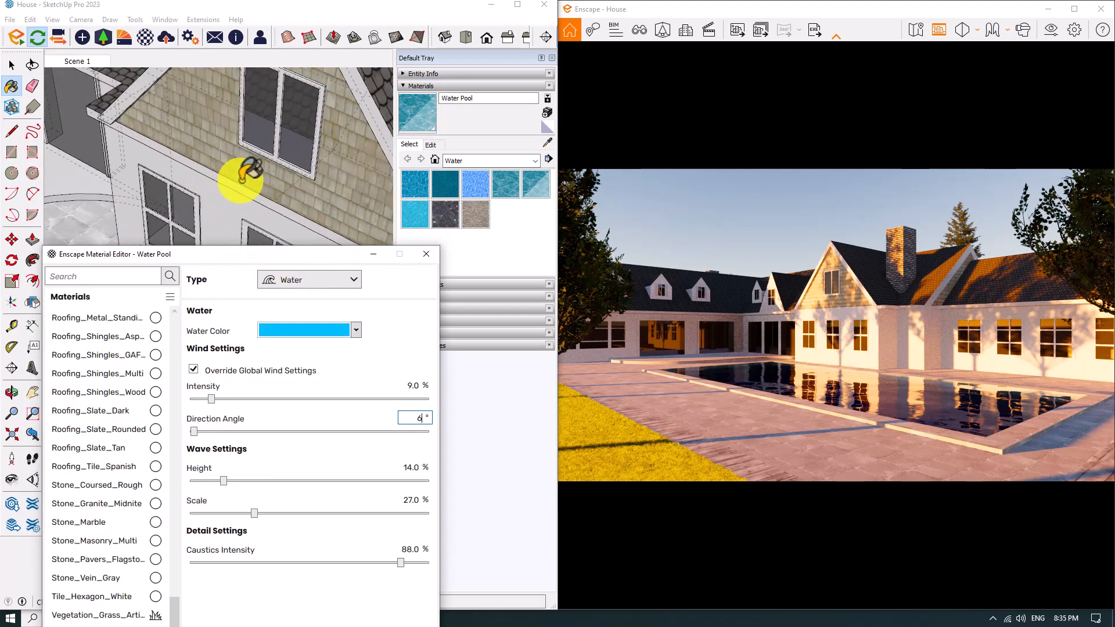
pyautogui.click(11, 65)
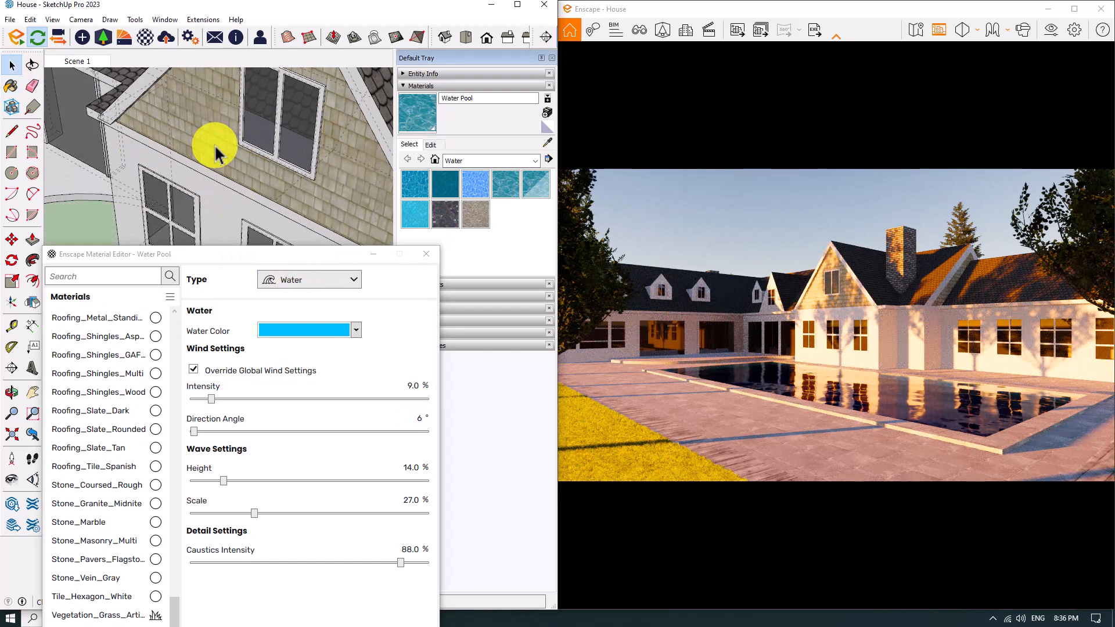
pyautogui.scroll(3, 217, 148)
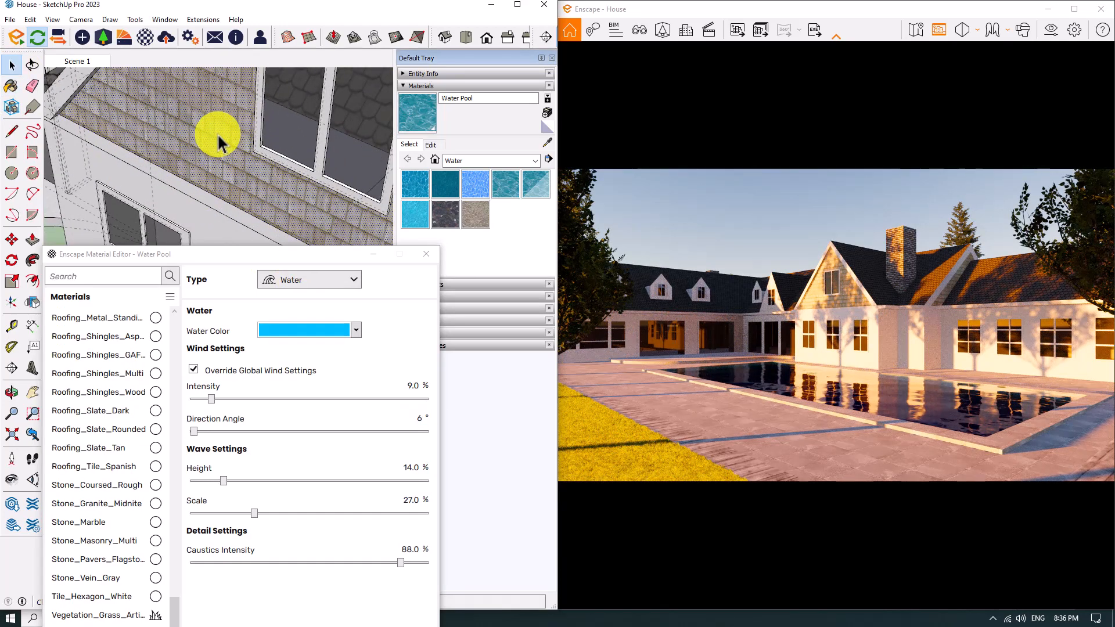
pyautogui.scroll(-3, 197, 174)
pyautogui.click(215, 221)
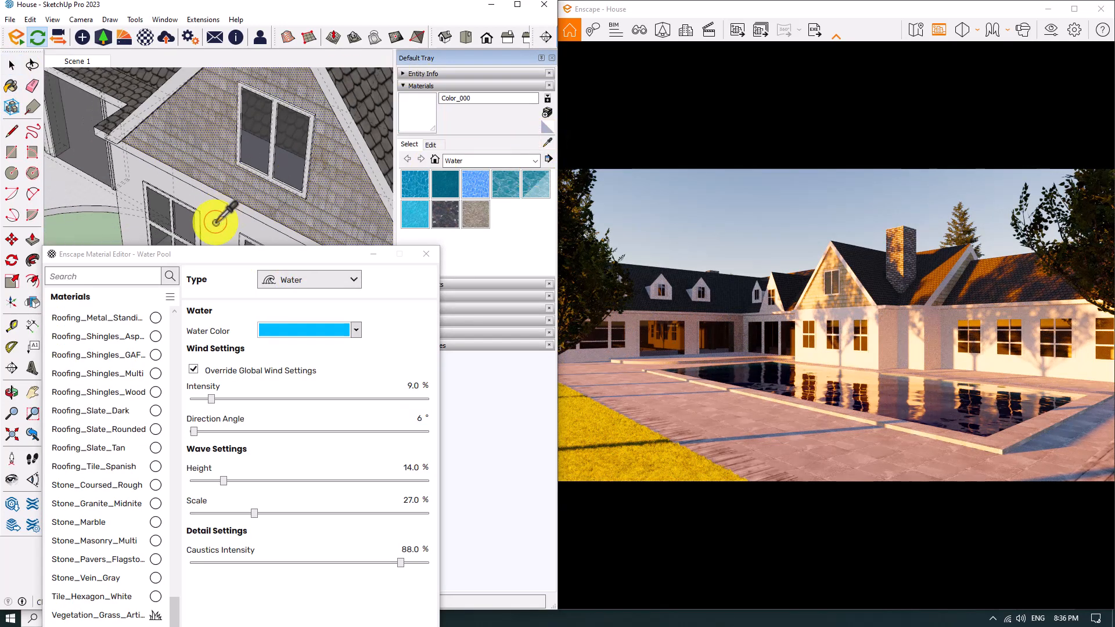
pyautogui.click(216, 149)
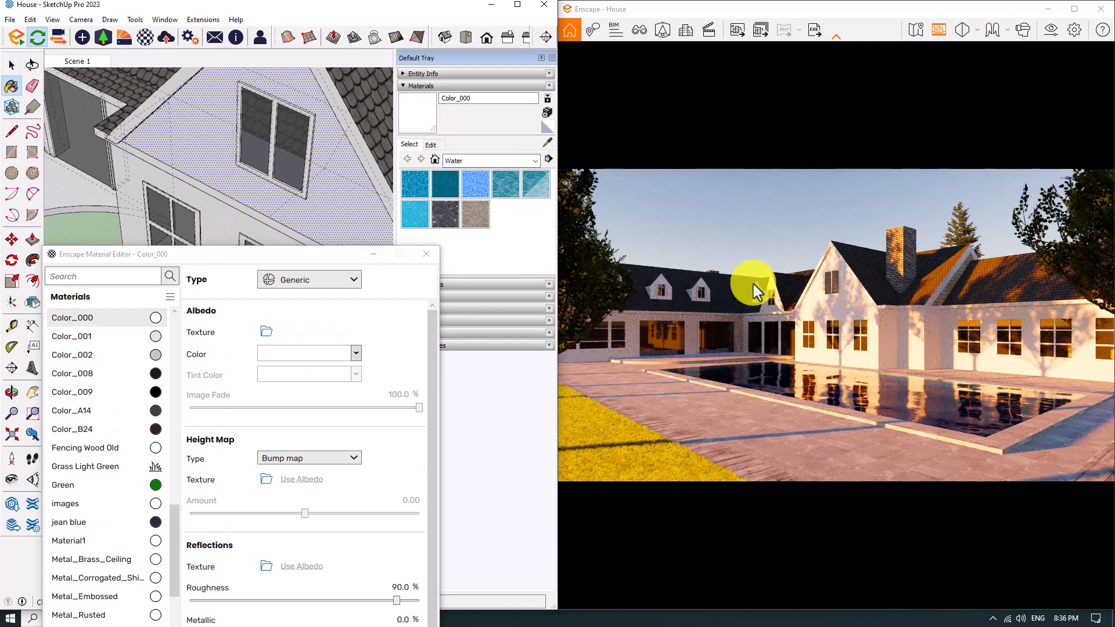
pyautogui.press('space')
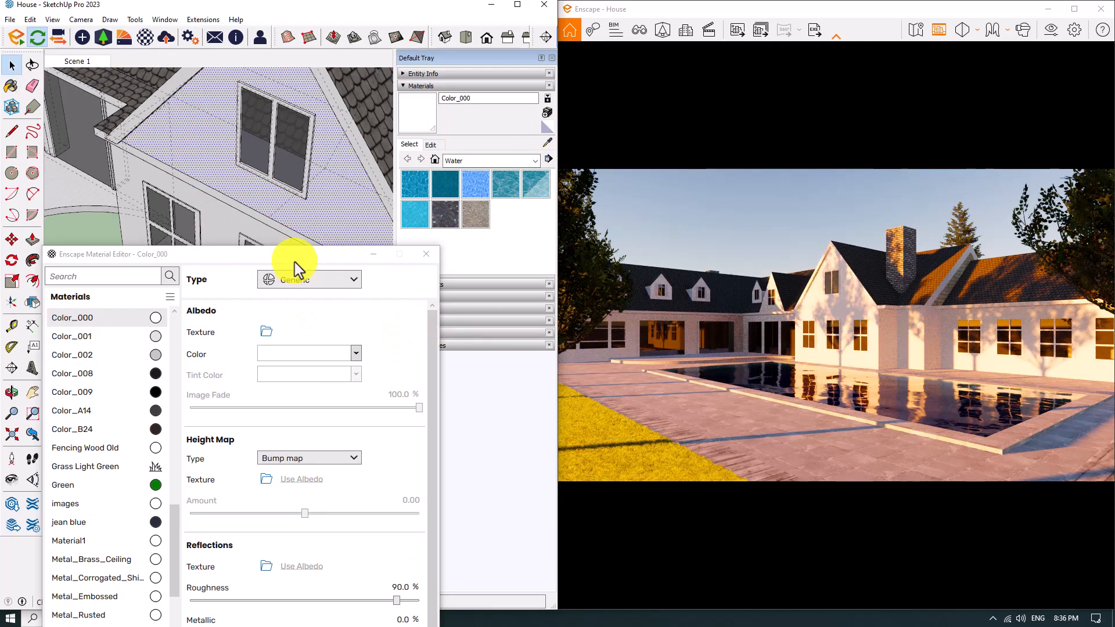
# - Sample the house's window glass to load the <Gray Glass>1 material into the Enscape Material Editor
pyautogui.moveTo(295, 259); pyautogui.dragTo(291, 251)
pyautogui.scroll(-3, 312, 223)
pyautogui.scroll(5, 109, 174)
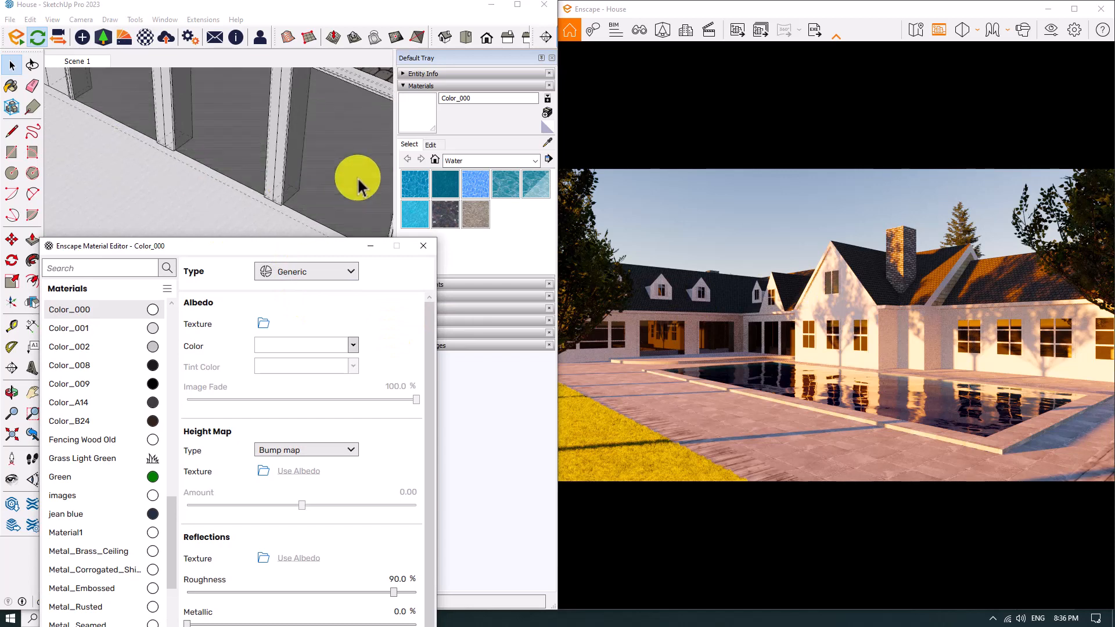
pyautogui.click(545, 144)
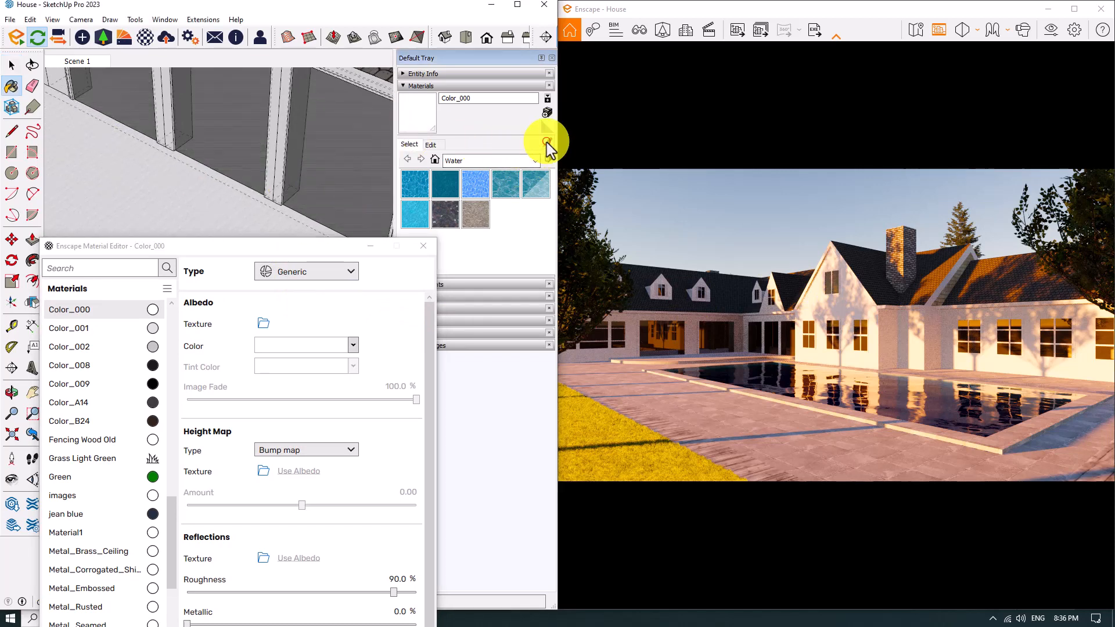
pyautogui.click(348, 137)
pyautogui.moveTo(311, 247); pyautogui.dragTo(295, 202)
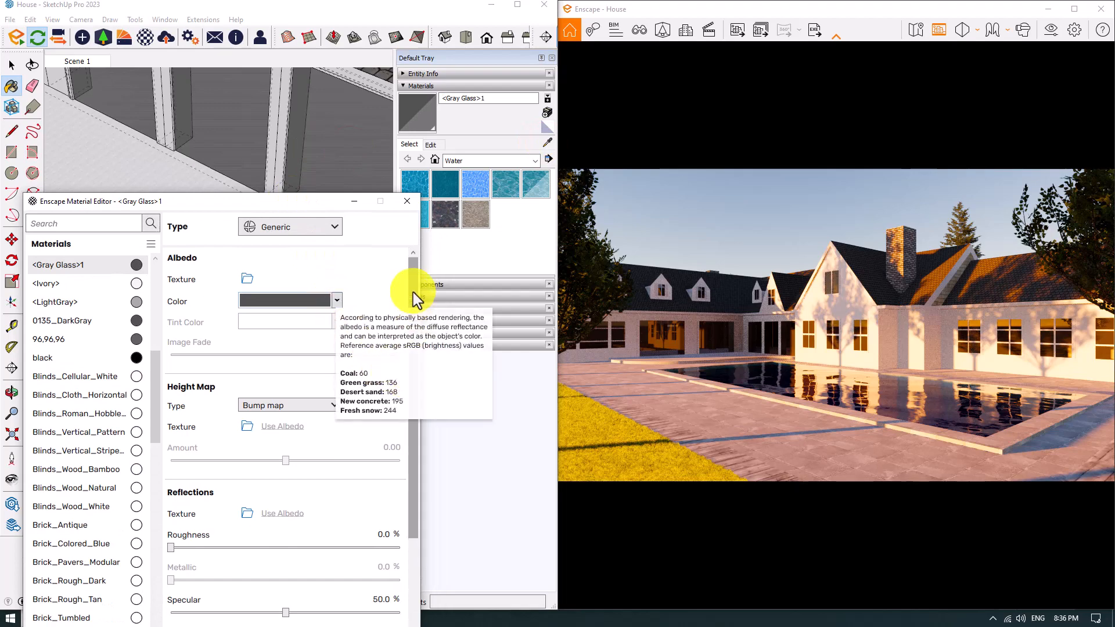
# - Set the reflection roughness of the gray window glass to 36%
pyautogui.moveTo(413, 298); pyautogui.dragTo(404, 435)
pyautogui.moveTo(171, 395); pyautogui.dragTo(214, 395)
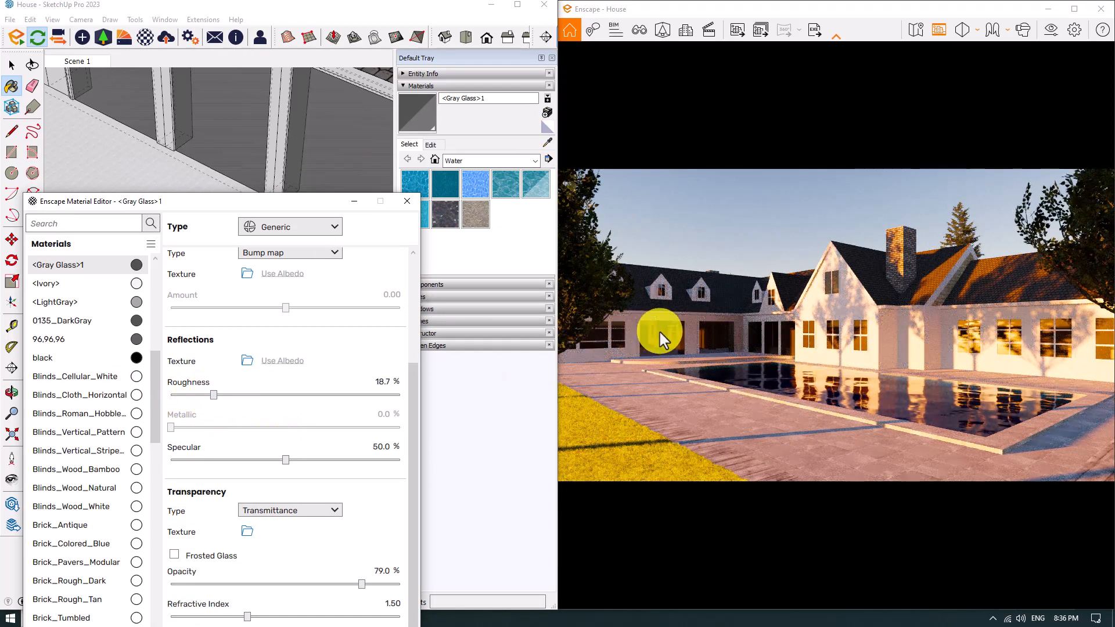
pyautogui.moveTo(215, 396); pyautogui.dragTo(271, 398)
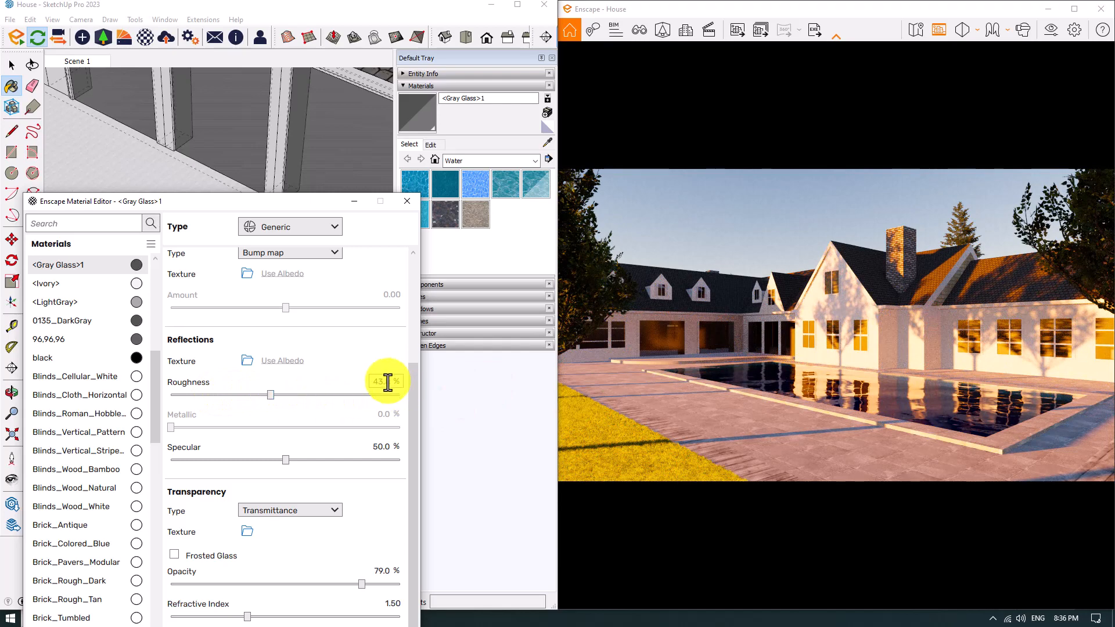
pyautogui.press('Return')
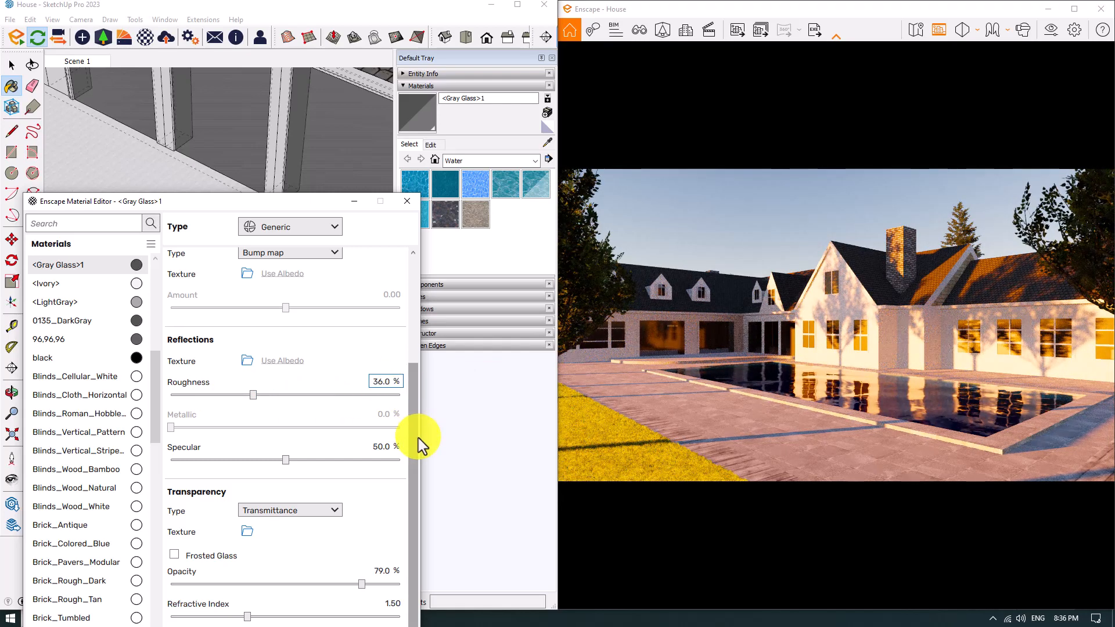
# - Set the gray glass opacity to 46%, enable Frosted Glass, and close the Enscape Material Editor
pyautogui.write('46')
pyautogui.press('Return')
pyautogui.click(384, 571)
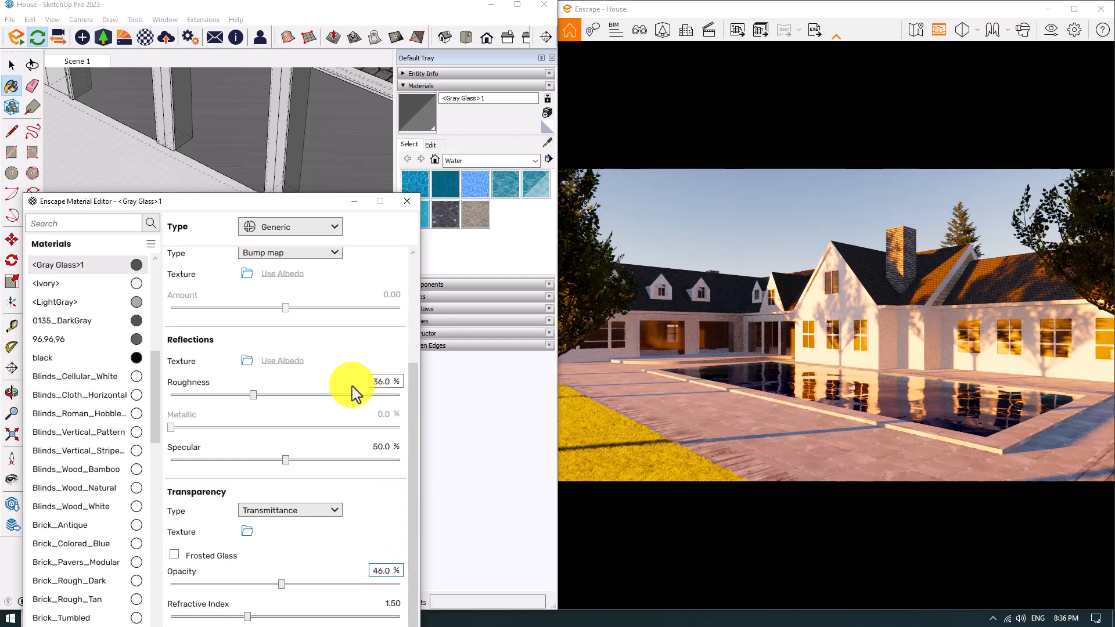
pyautogui.click(174, 555)
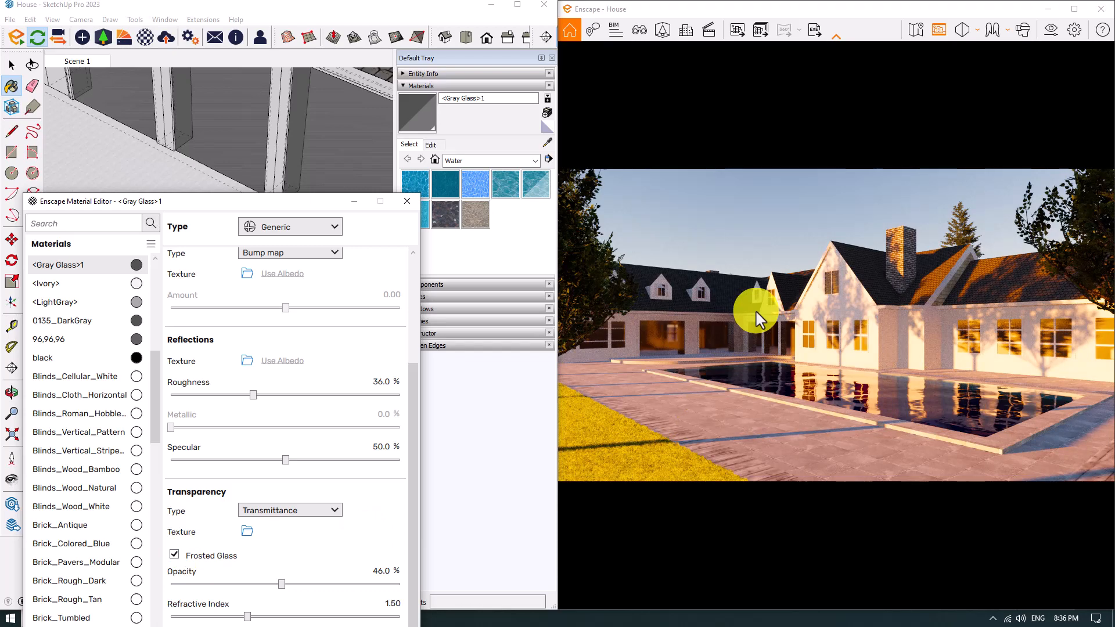
pyautogui.click(407, 201)
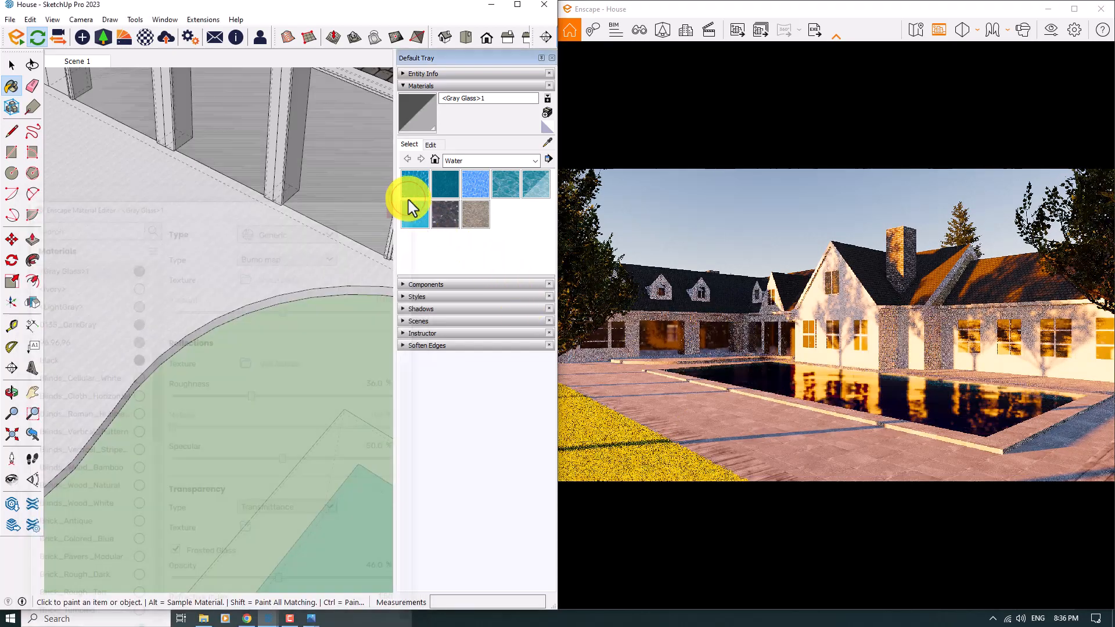
# - Scale up the tree behind the chimney side of the house uniformly by a factor of 1.28
pyautogui.scroll(-5, 264, 285)
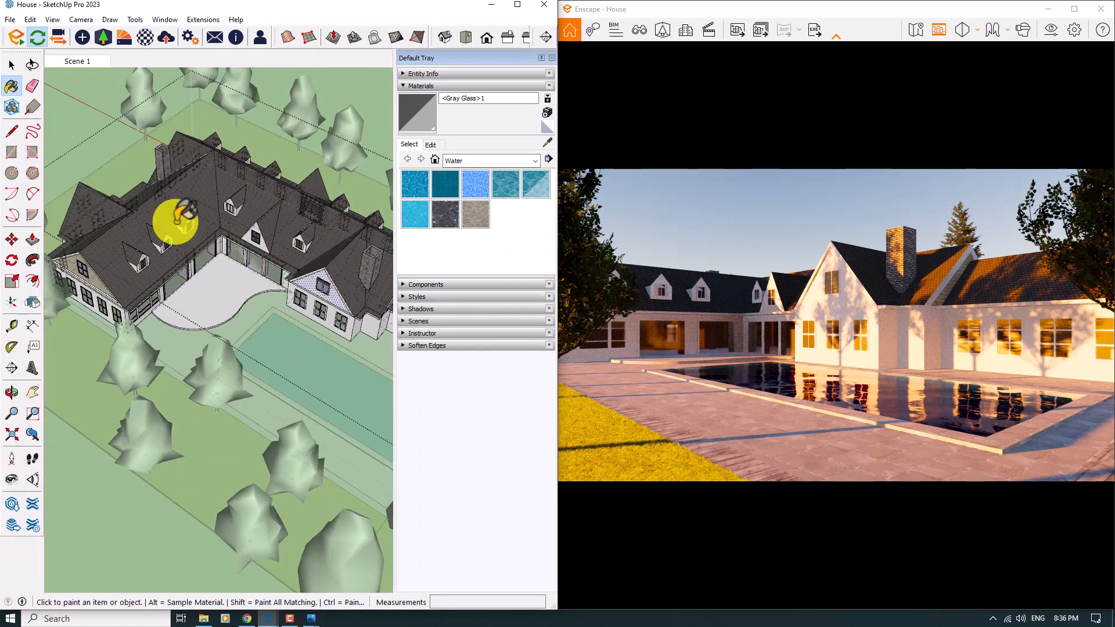
pyautogui.click(12, 65)
pyautogui.scroll(-3, 210, 233)
pyautogui.scroll(-3, 210, 232)
pyautogui.moveTo(210, 232)
pyautogui.mouseDown(button='middle')
pyautogui.moveTo(259, 130)
pyautogui.moveTo(219, 104)
pyautogui.moveTo(212, 121)
pyautogui.moveTo(242, 180)
pyautogui.moveTo(293, 189)
pyautogui.moveTo(281, 145)
pyautogui.mouseUp(button='middle')
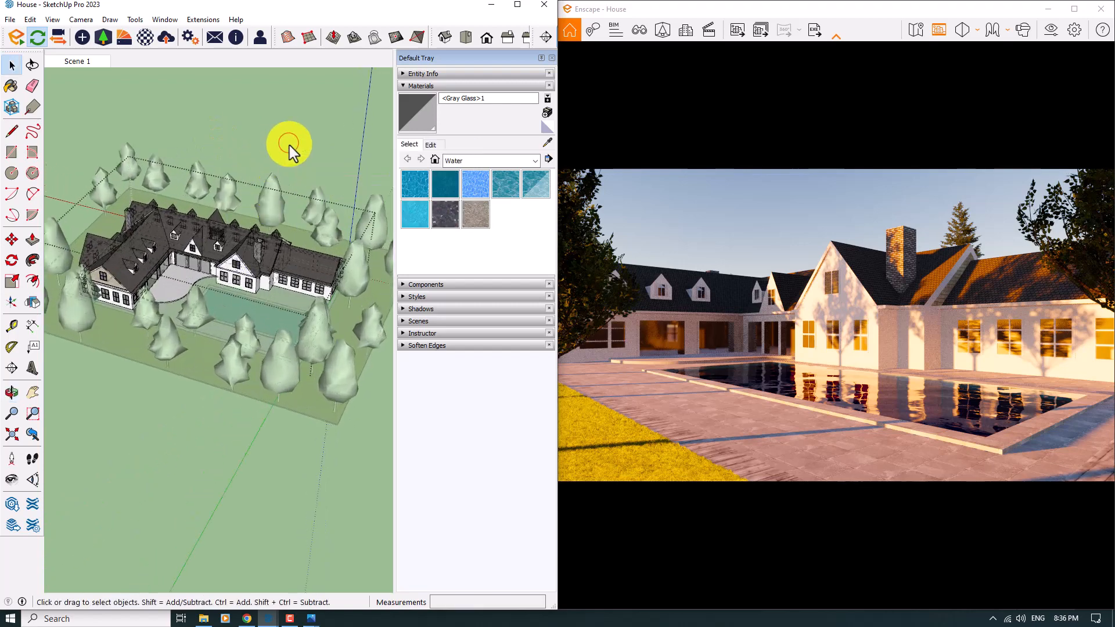
pyautogui.scroll(5, 290, 146)
pyautogui.click(281, 225)
pyautogui.click(12, 281)
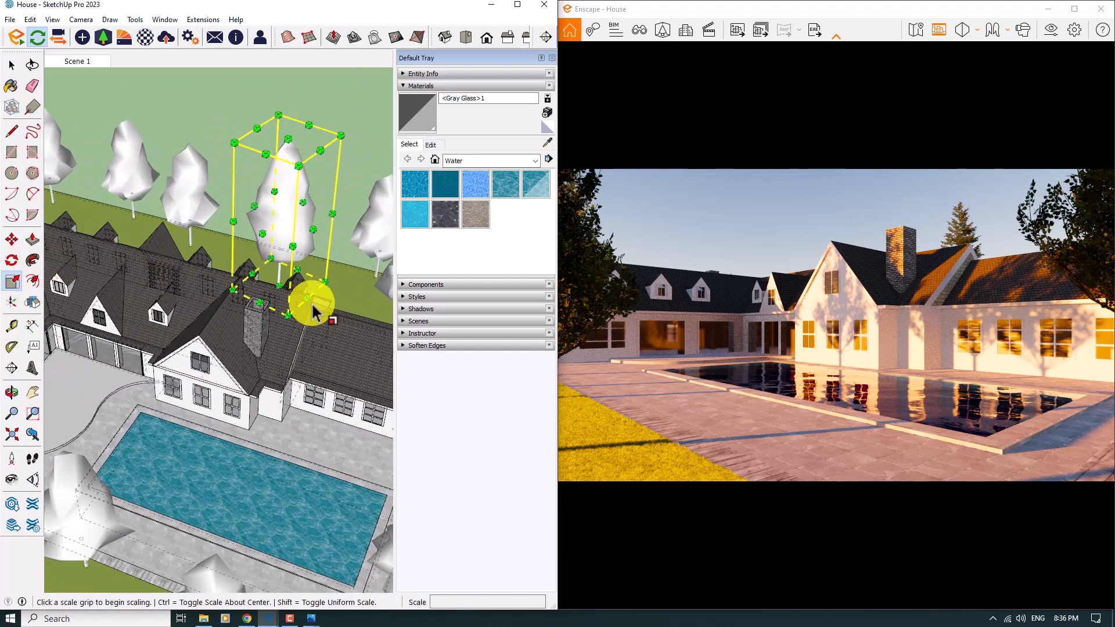
pyautogui.moveTo(313, 301); pyautogui.dragTo(207, 237, button='middle')
pyautogui.moveTo(323, 192); pyautogui.dragTo(286, 150)
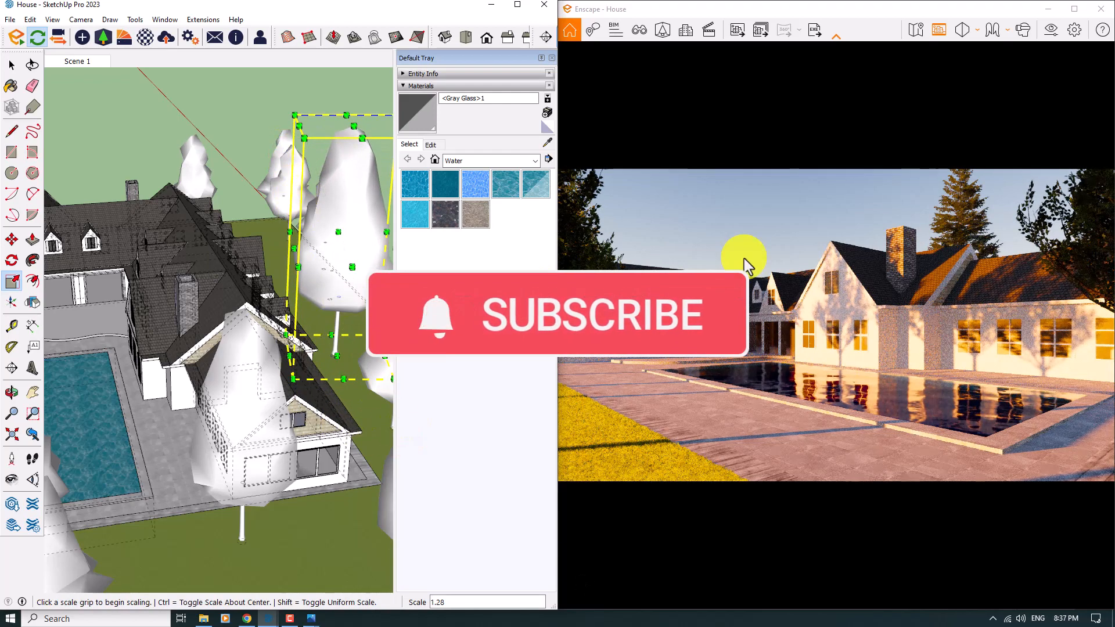
pyautogui.scroll(-5, 315, 311)
pyautogui.moveTo(316, 312); pyautogui.dragTo(784, 405, button='middle')
pyautogui.press('space')
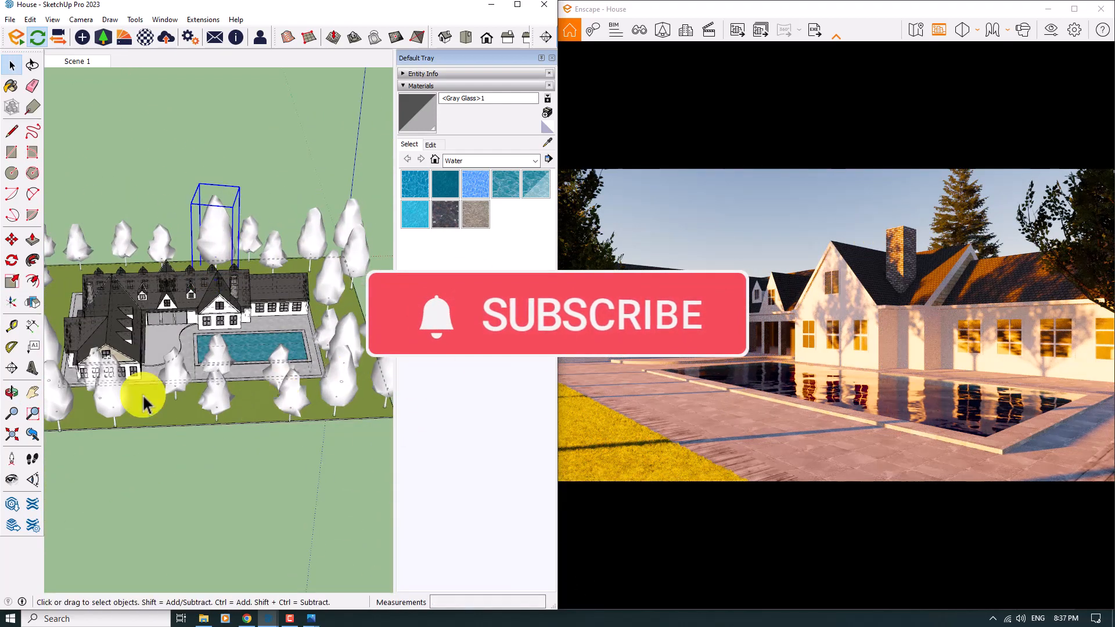
# - Copy the enlarged tree 19.37 m along the row of trees behind the house
pyautogui.click(8, 243)
pyautogui.press('ctrl')
pyautogui.click(287, 482)
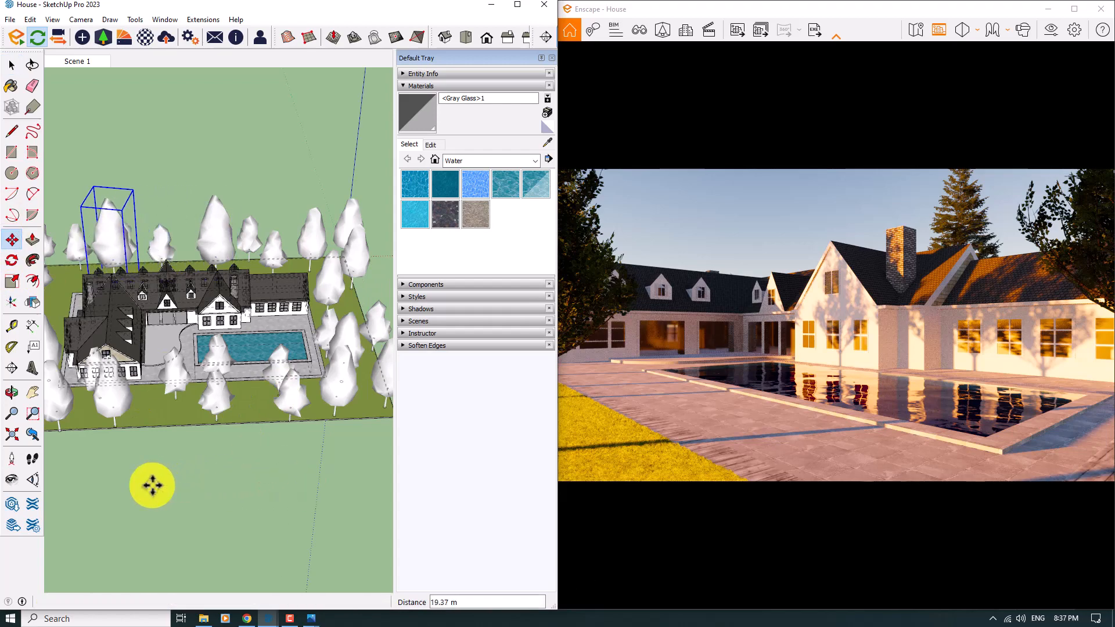
# - Copy the large tree again, 17.16 m away, onto the lawn behind the house's far wing
pyautogui.scroll(-2, 241, 432)
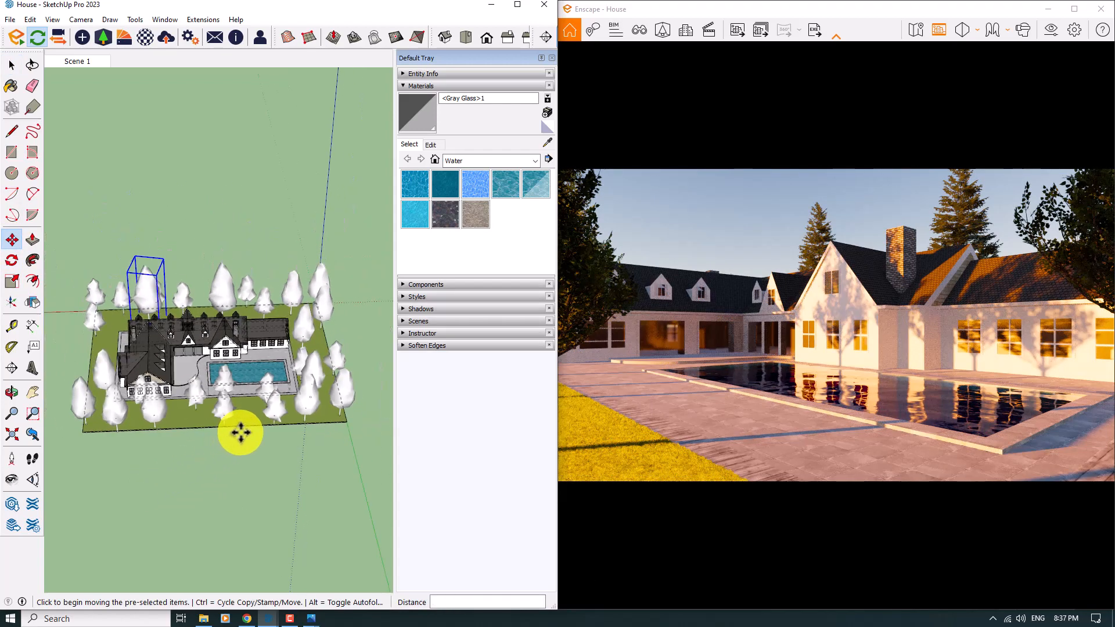
pyautogui.moveTo(241, 432); pyautogui.dragTo(23, 465, button='middle')
pyautogui.scroll(4, 88, 356)
pyautogui.moveTo(90, 388); pyautogui.dragTo(668, 261, button='middle')
pyautogui.scroll(-1, 668, 262)
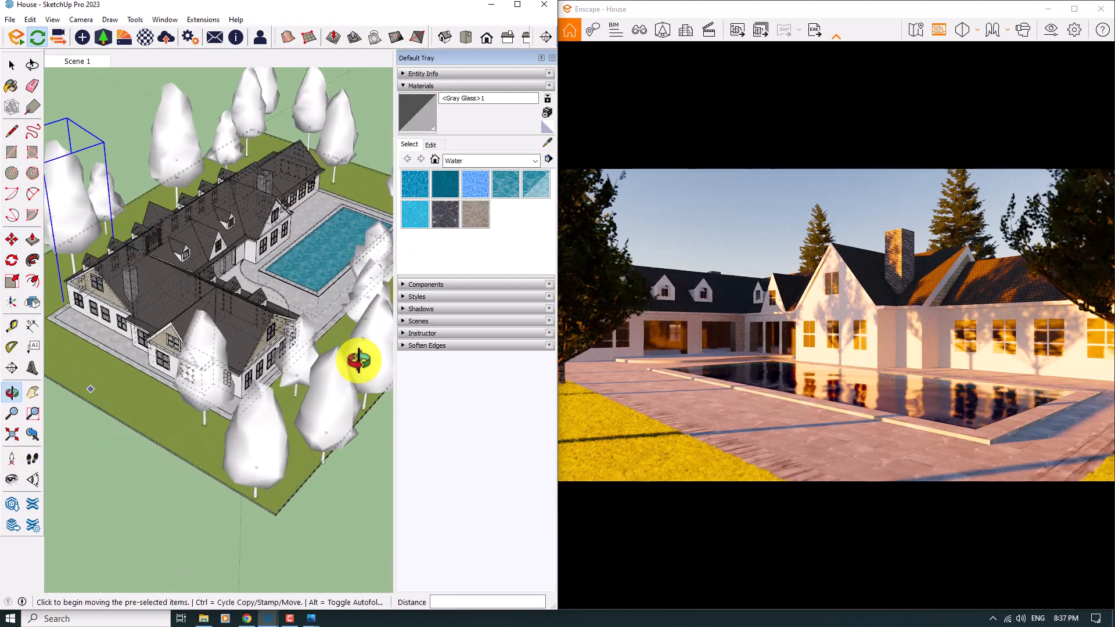
pyautogui.moveTo(358, 361); pyautogui.dragTo(228, 304, button='middle')
pyautogui.scroll(-5, 331, 311)
pyautogui.scroll(6, 124, 356)
pyautogui.press('ctrl')
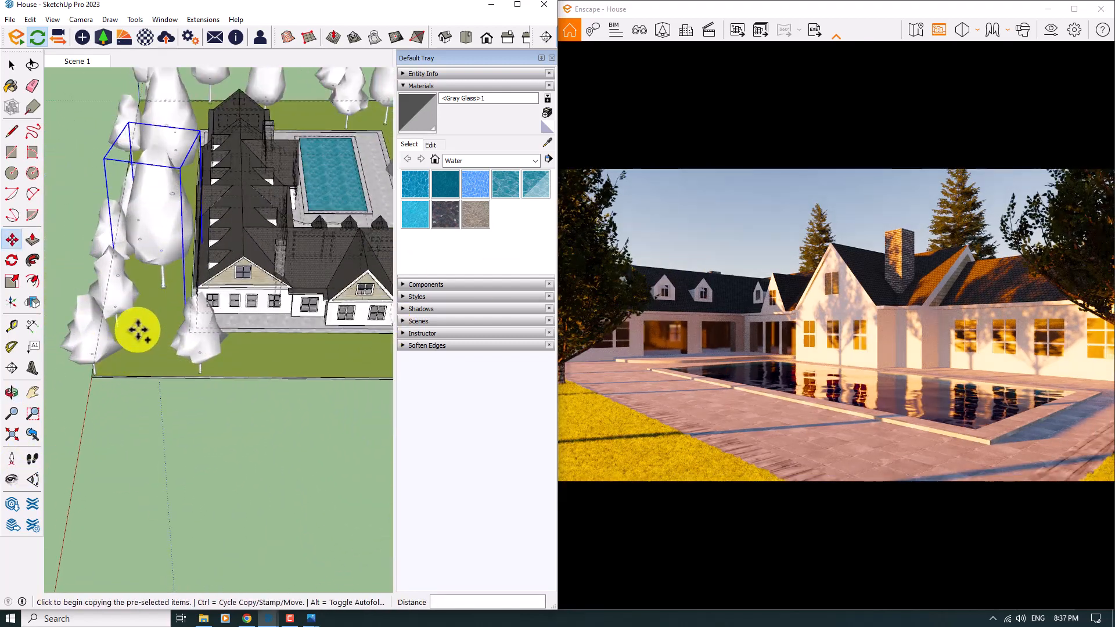
pyautogui.click(137, 330)
pyautogui.click(268, 403)
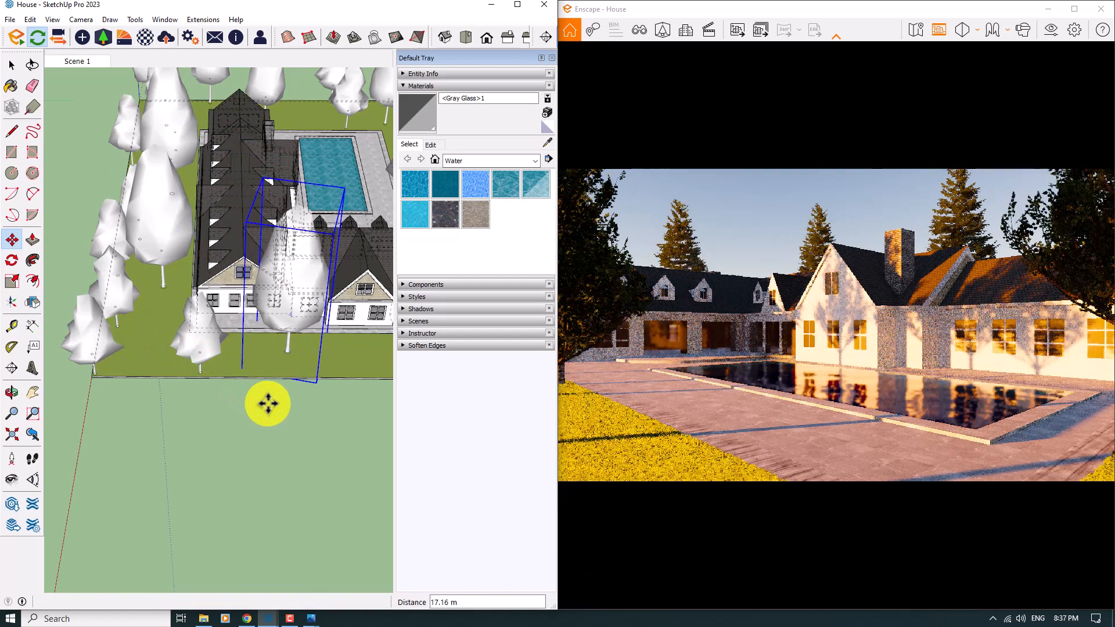
pyautogui.press('space')
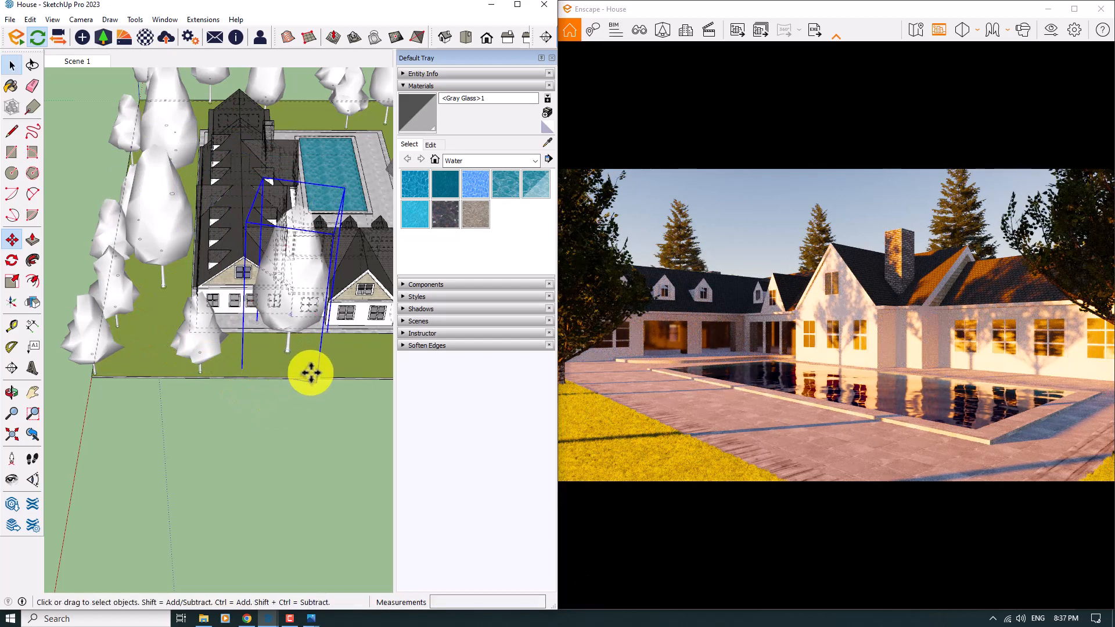
# - Maximize the Enscape render window and fine-tune the time of day for warm, low-sun lighting
pyautogui.click(1074, 9)
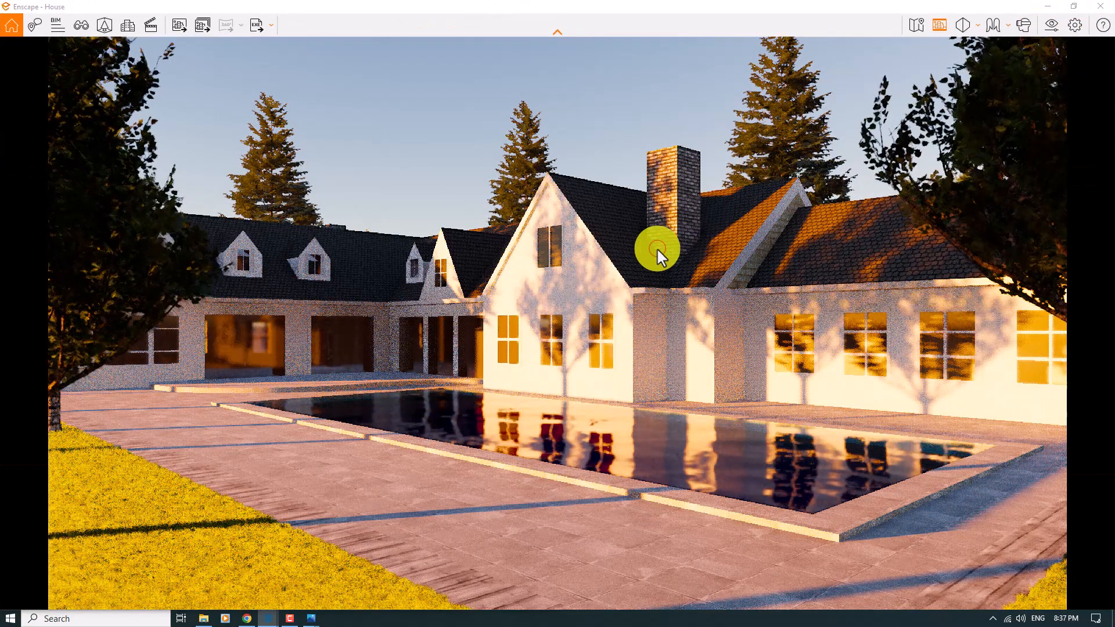
pyautogui.press('i')
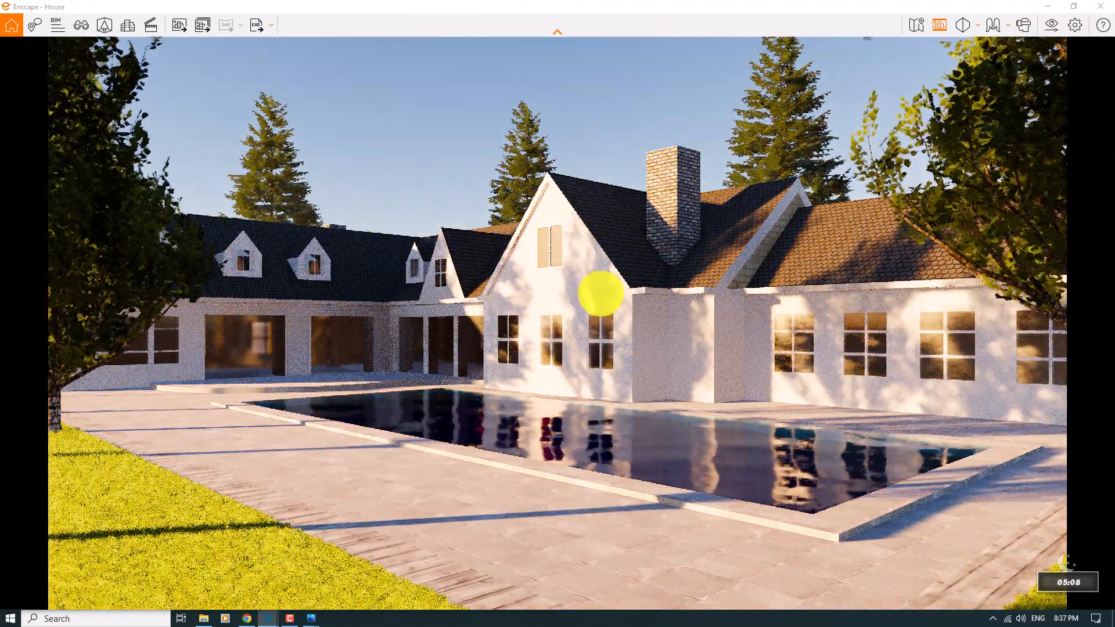
pyautogui.press('u')
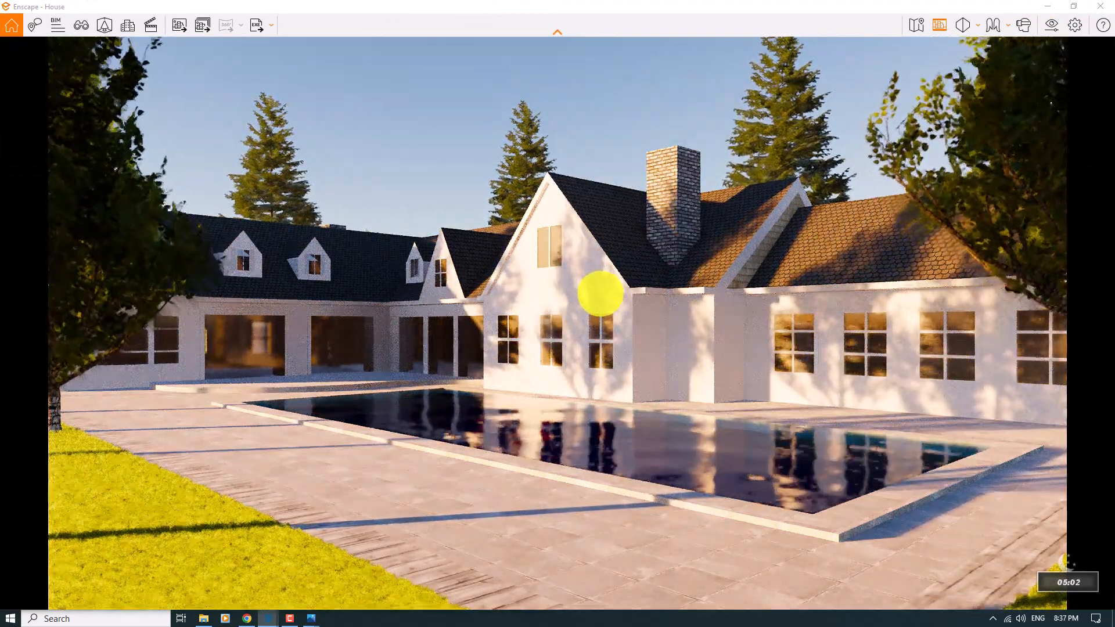
pyautogui.press('u')
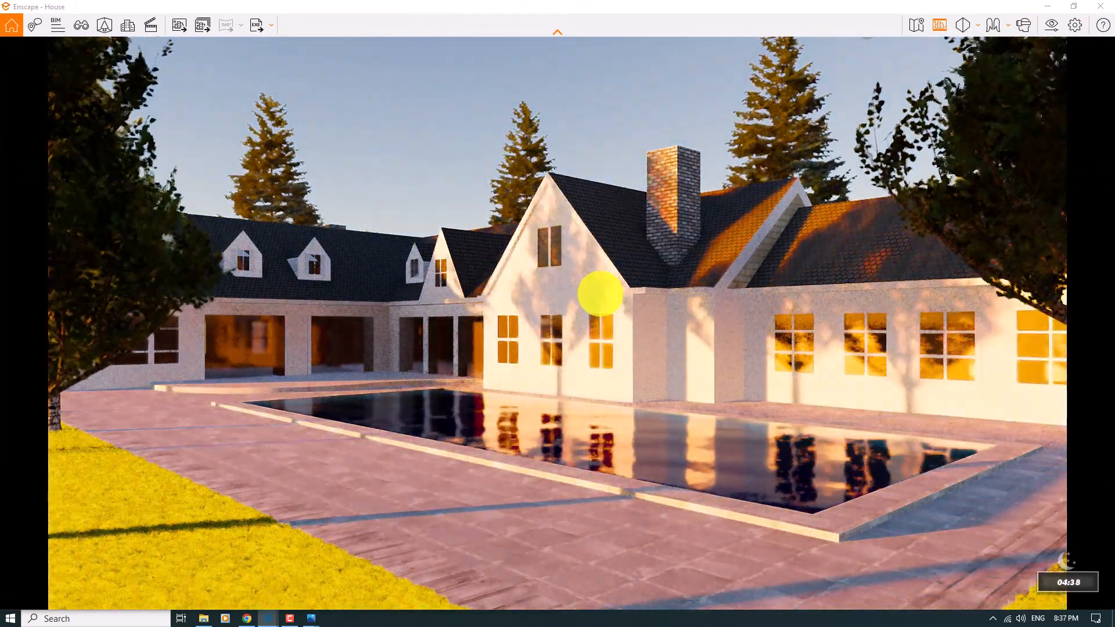
pyautogui.press('i')
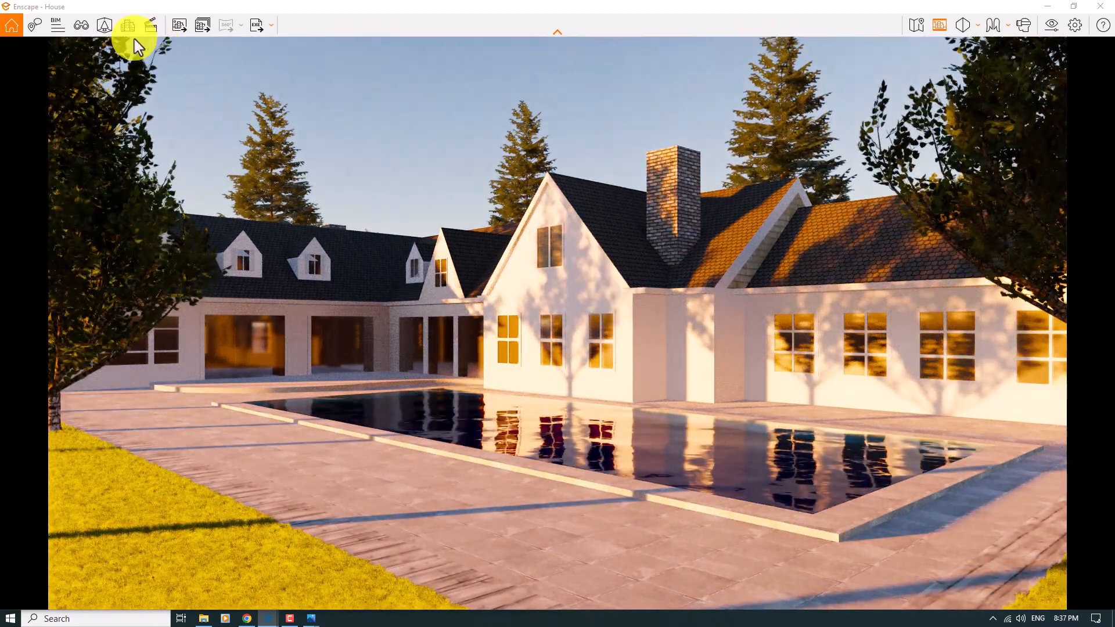
# - Open the asset library and filter it to the People category with the Female tag
pyautogui.click(109, 26)
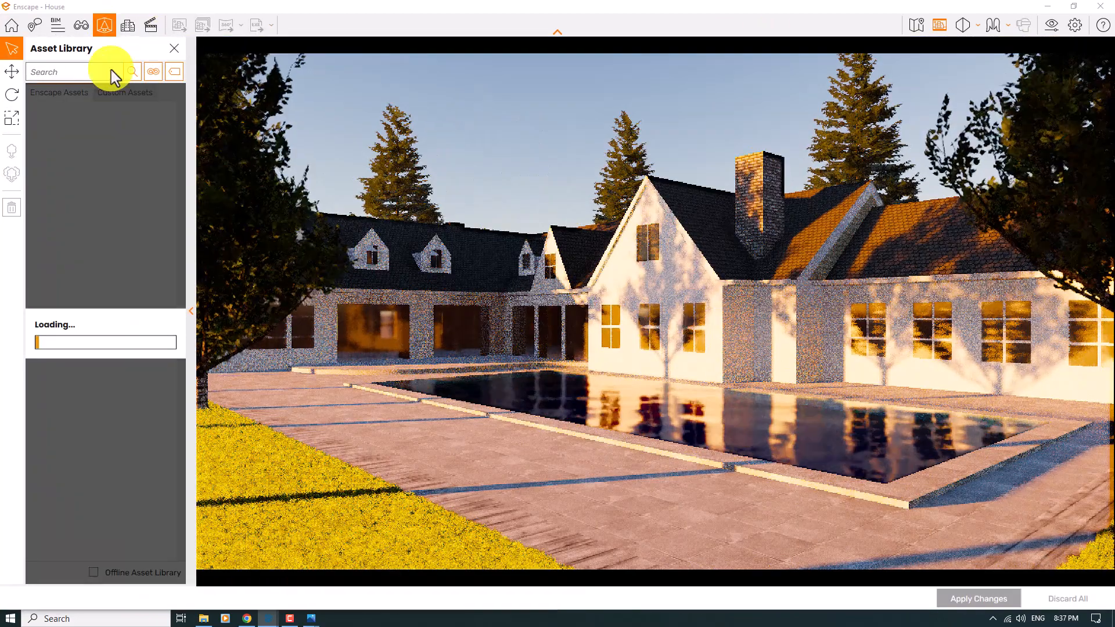
pyautogui.click(155, 70)
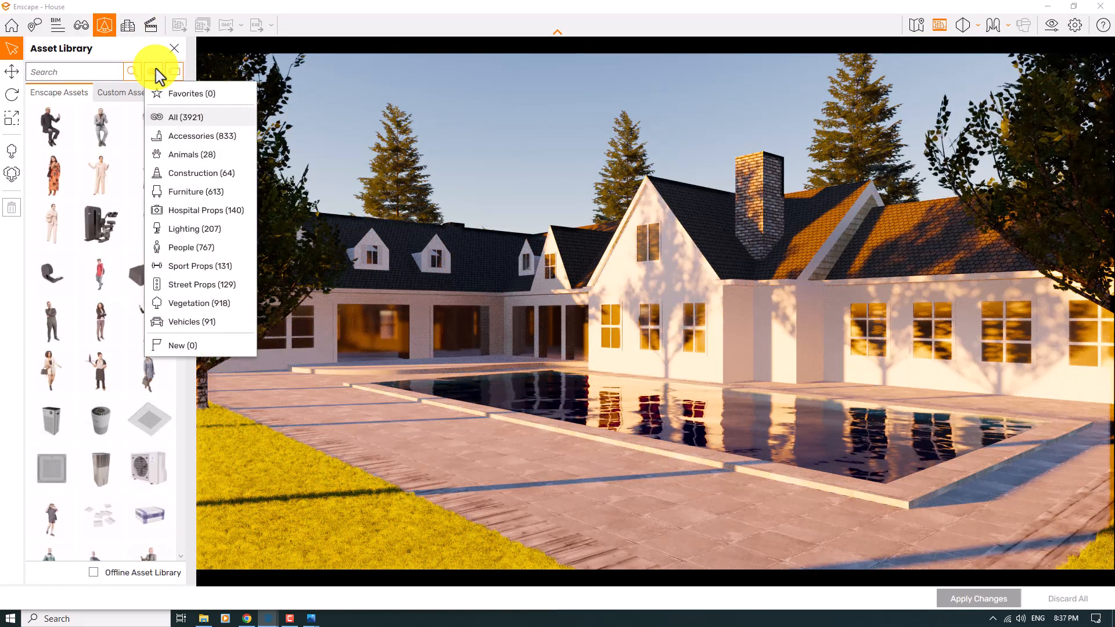
pyautogui.click(194, 254)
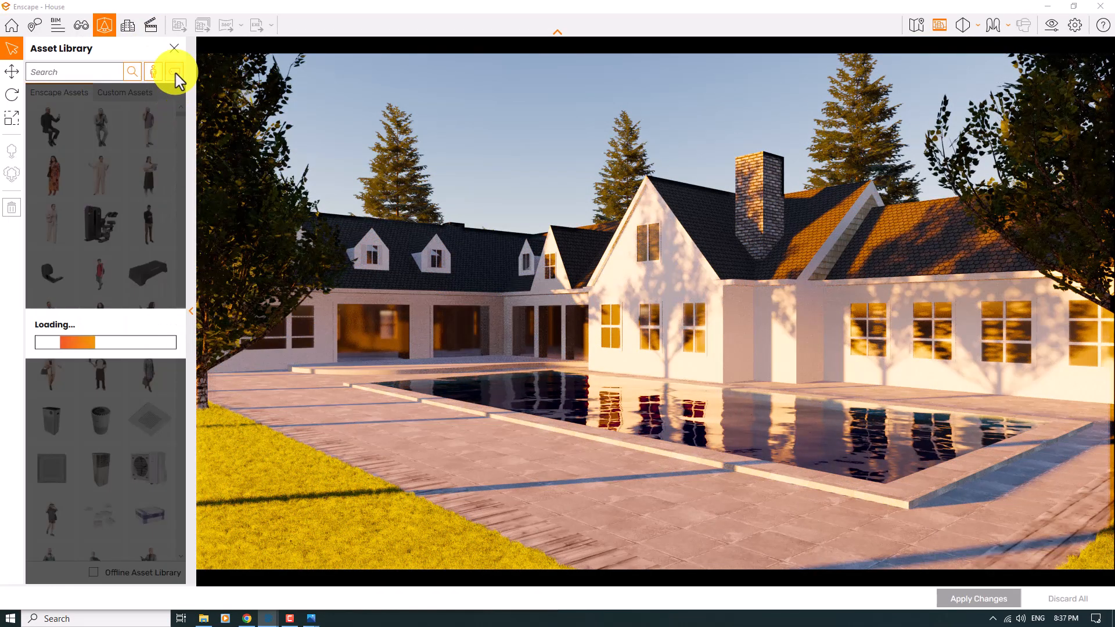
pyautogui.click(175, 71)
pyautogui.scroll(-5, 178, 226)
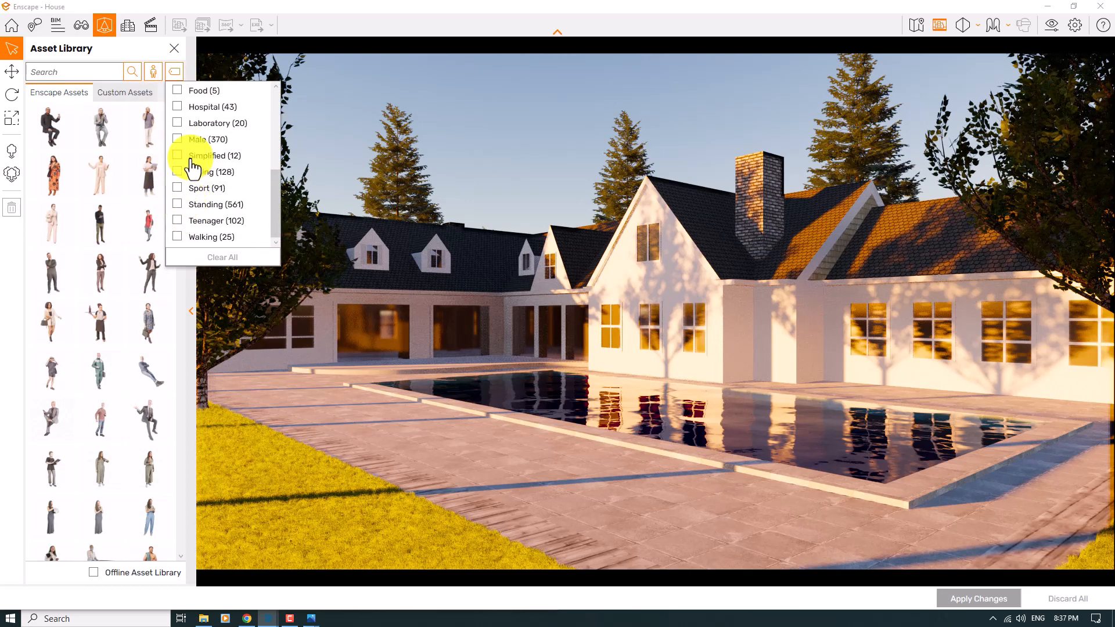
pyautogui.scroll(2, 184, 185)
pyautogui.click(178, 102)
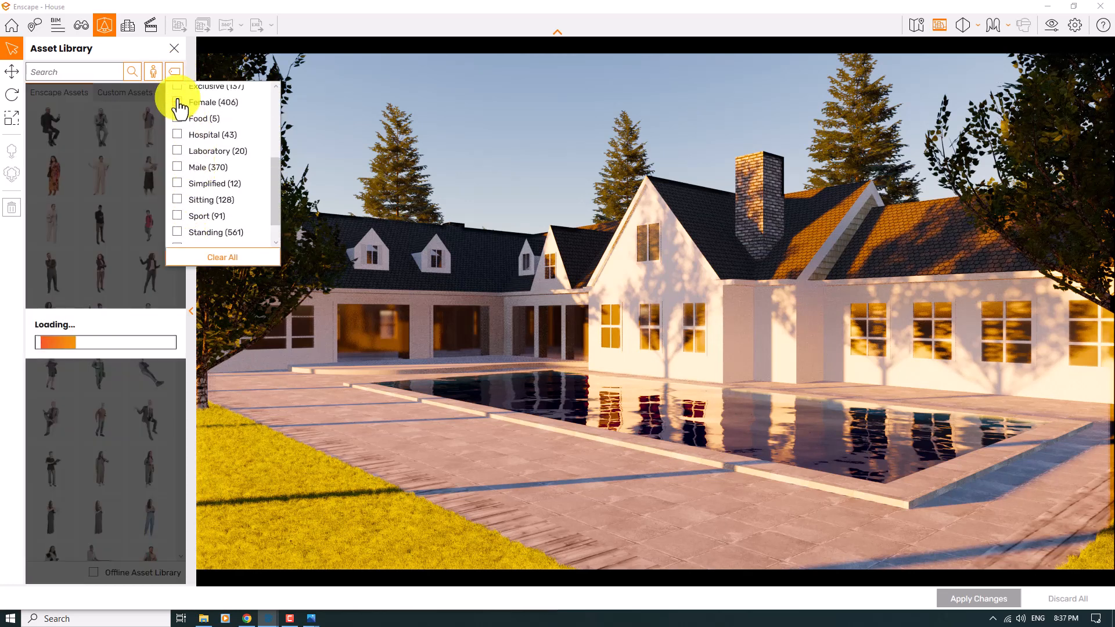
pyautogui.click(109, 44)
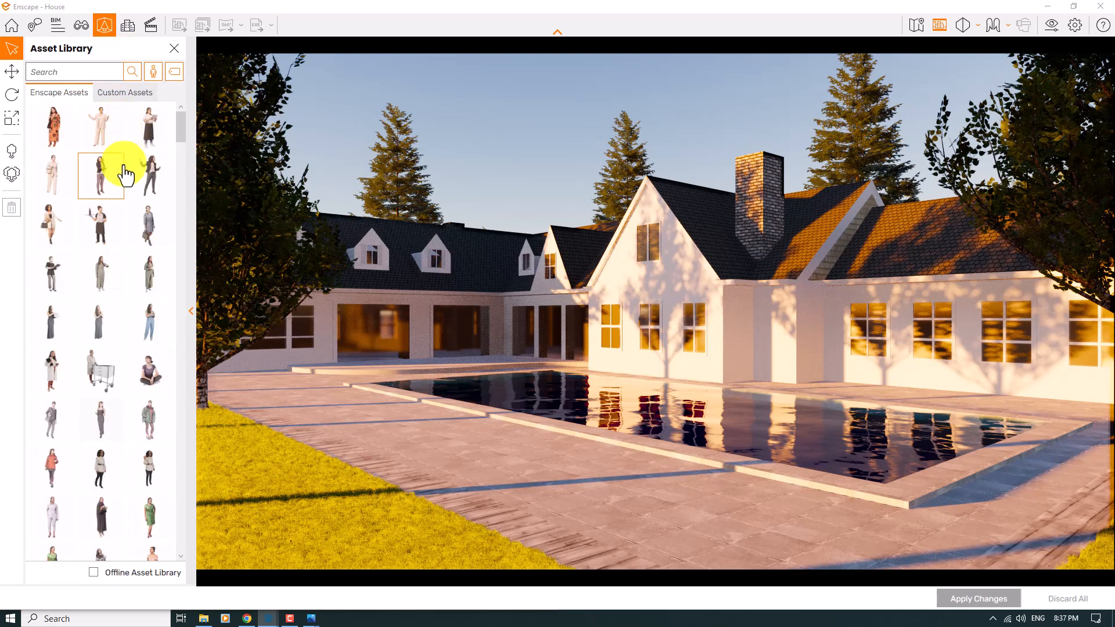
# - Find the standing woman in swimwear among the people assets and place her on the paving beside the pool's near edge
pyautogui.scroll(-4, 126, 191)
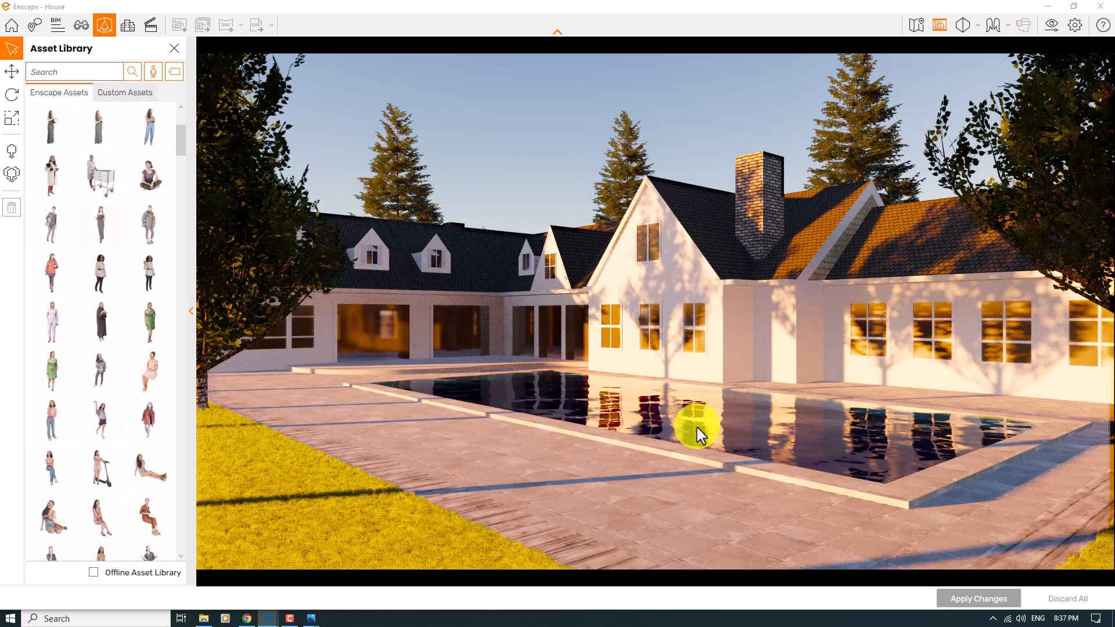
pyautogui.scroll(-2, 117, 402)
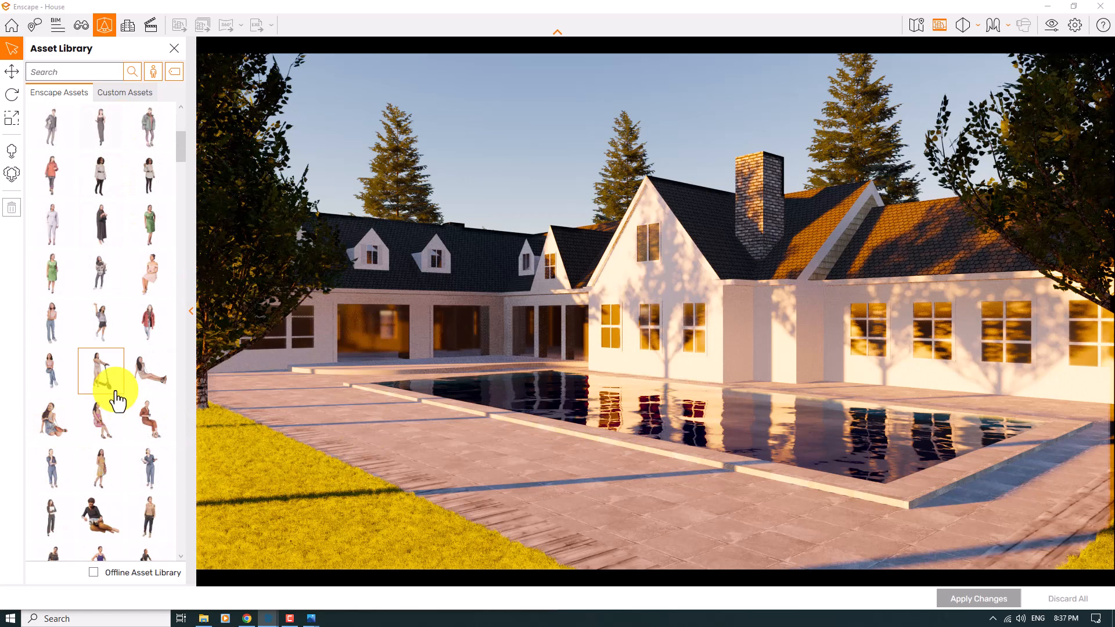
pyautogui.scroll(-2, 117, 401)
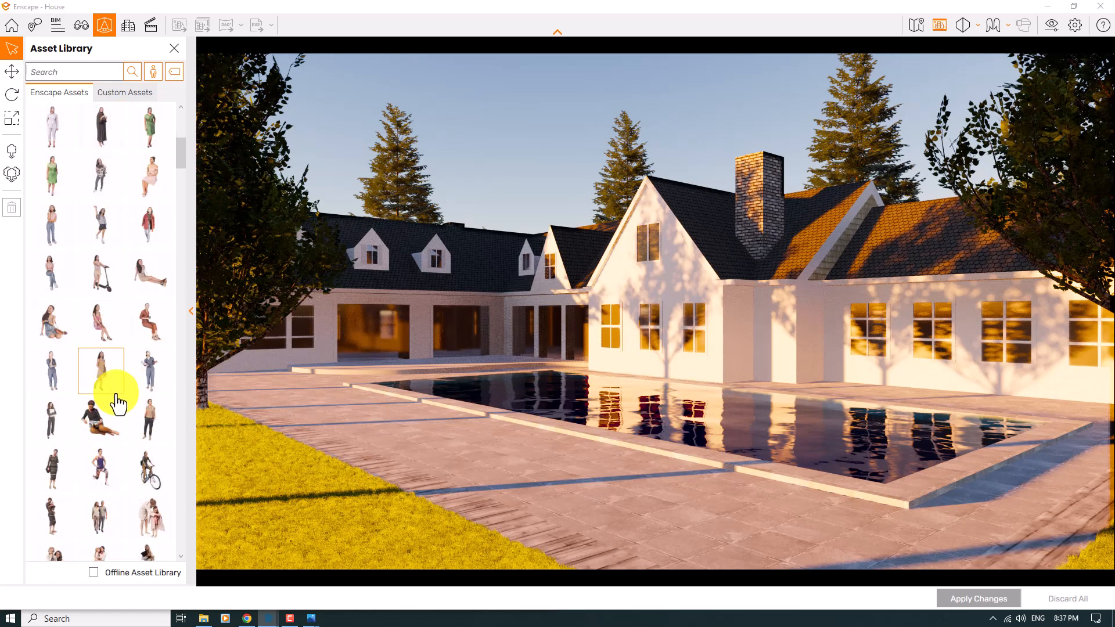
pyautogui.scroll(-2, 117, 402)
pyautogui.scroll(-7, 117, 401)
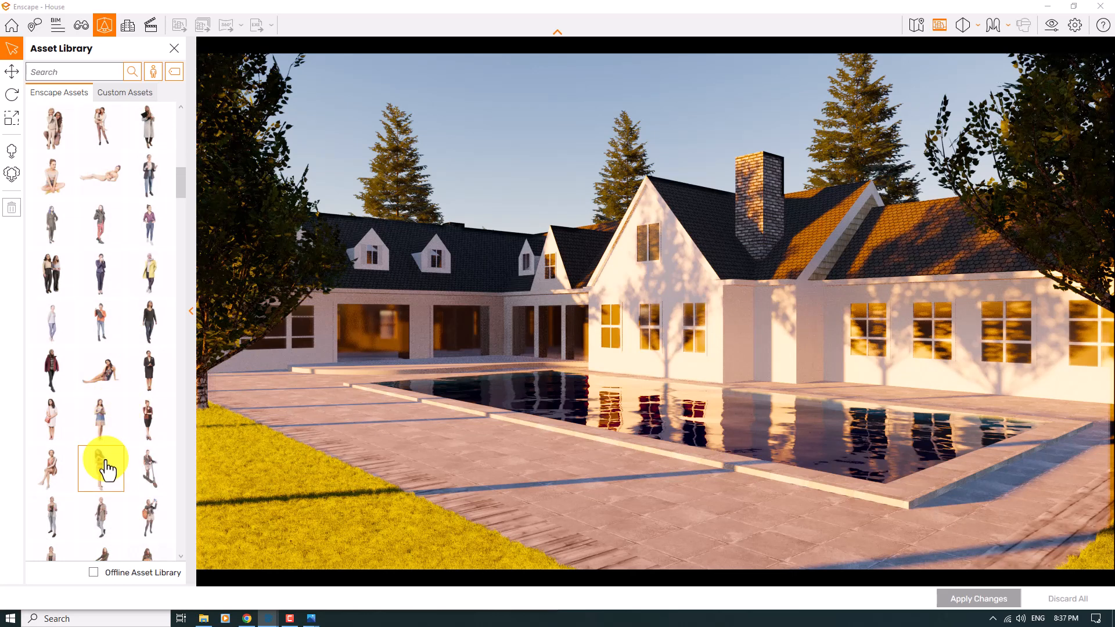
pyautogui.scroll(-2, 105, 469)
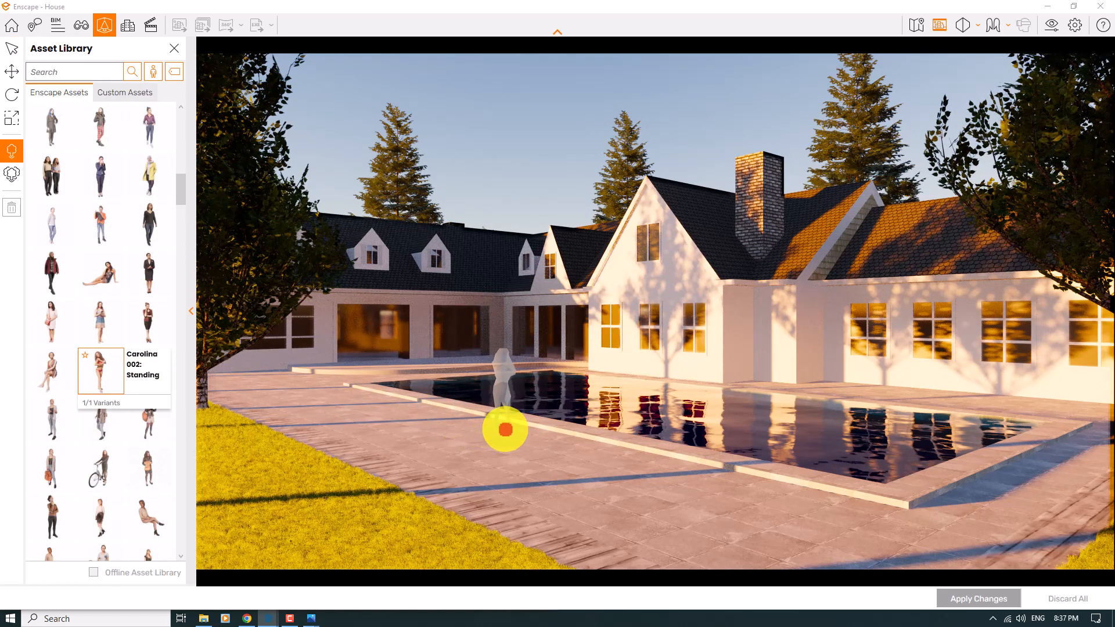
pyautogui.click(505, 430)
# - Scale the placed woman to 140% and apply the asset changes
pyautogui.click(11, 48)
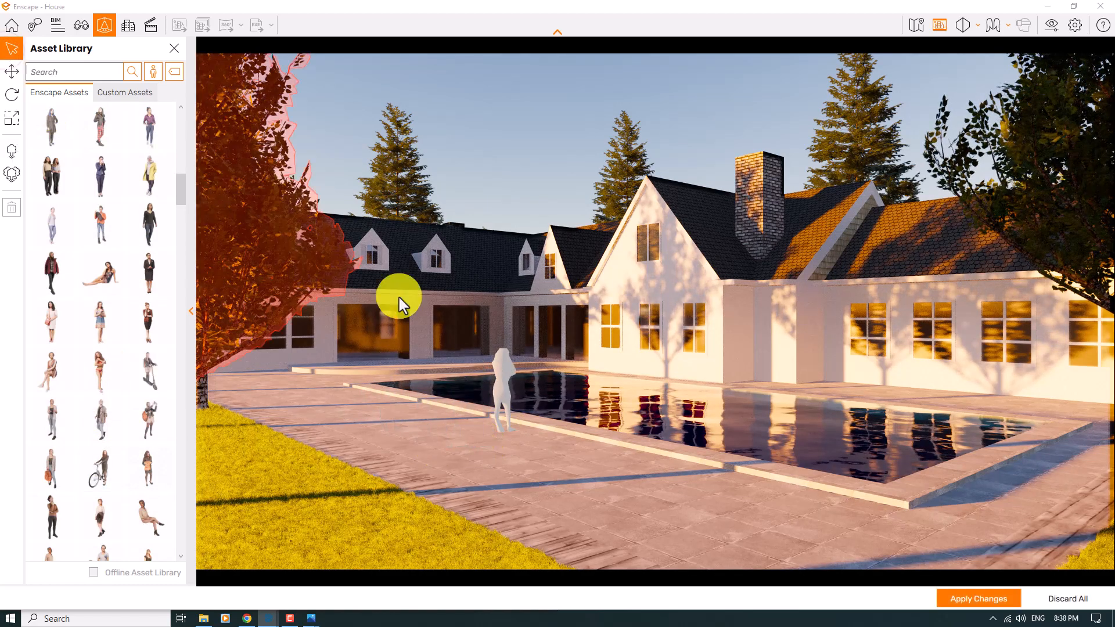
pyautogui.click(497, 386)
pyautogui.click(11, 118)
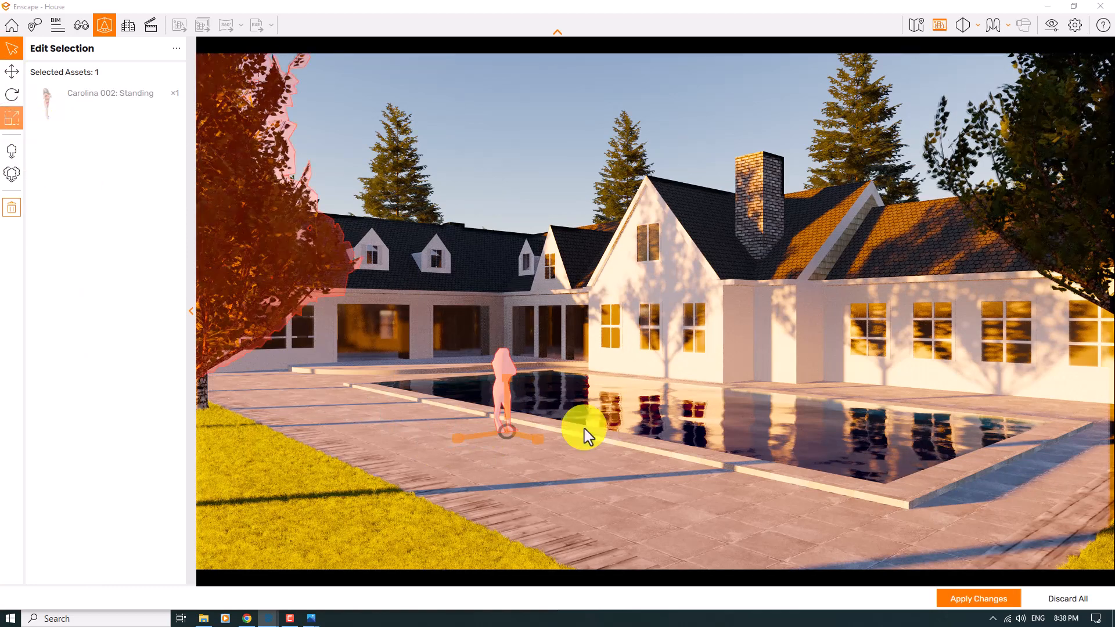
pyautogui.moveTo(504, 431); pyautogui.dragTo(505, 441)
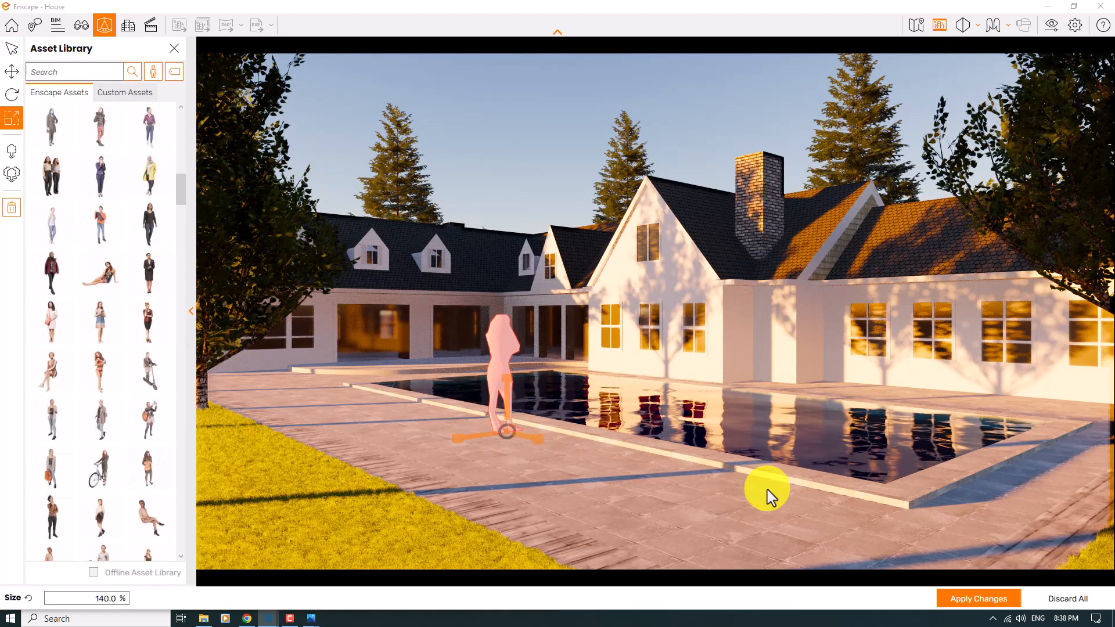
pyautogui.click(964, 595)
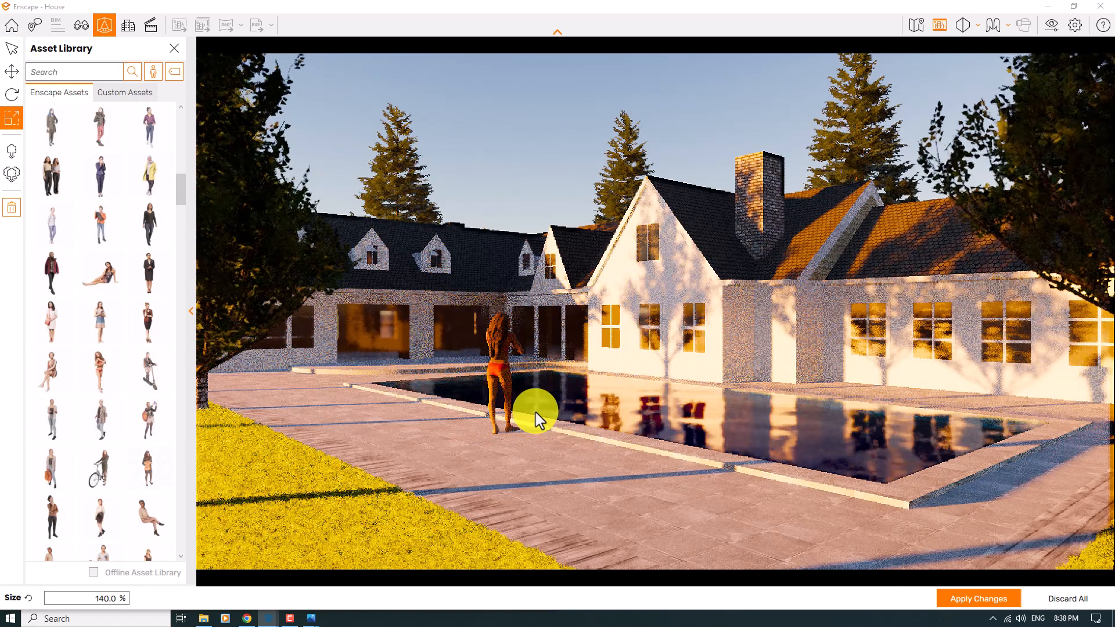
# - Rotate the woman beside the pool about the Y axis to 227.6°
pyautogui.click(12, 49)
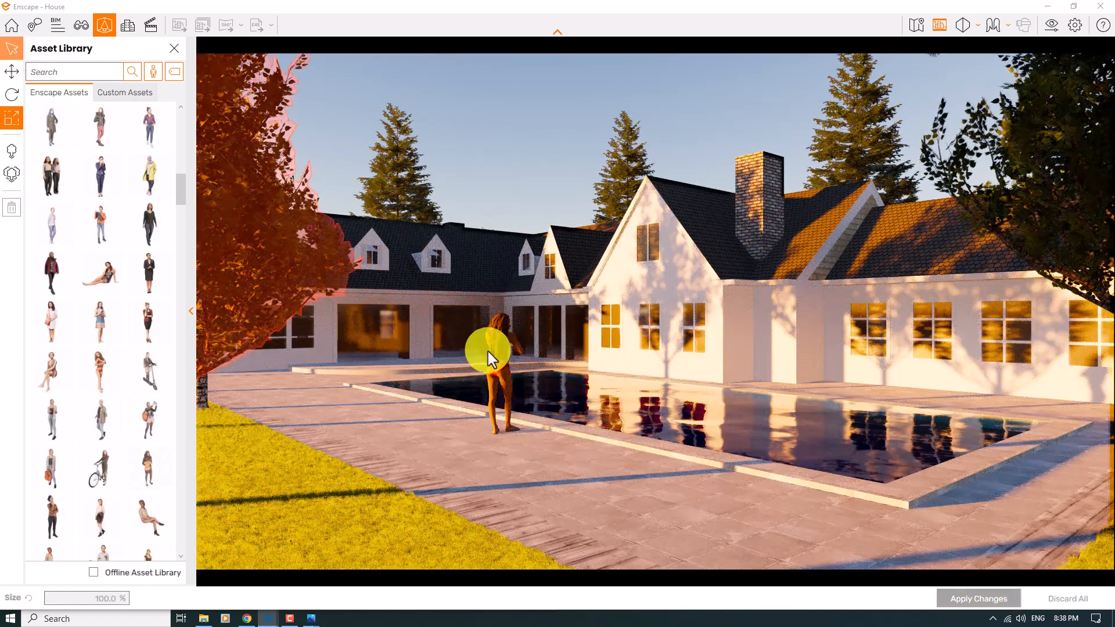
pyautogui.click(505, 374)
pyautogui.click(13, 99)
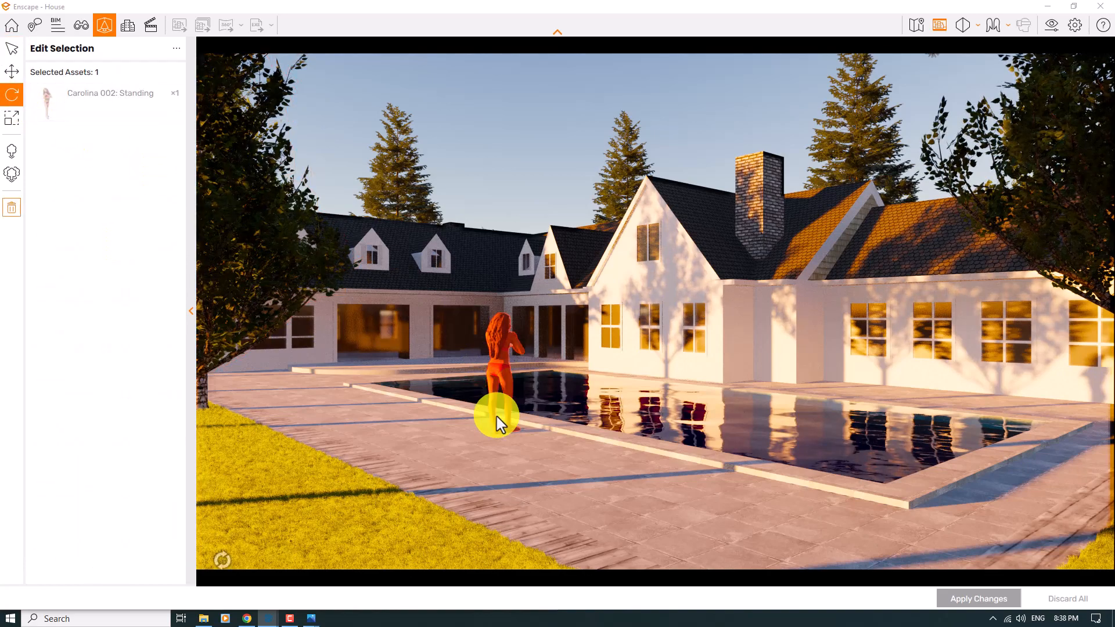
pyautogui.moveTo(505, 444); pyautogui.dragTo(505, 444)
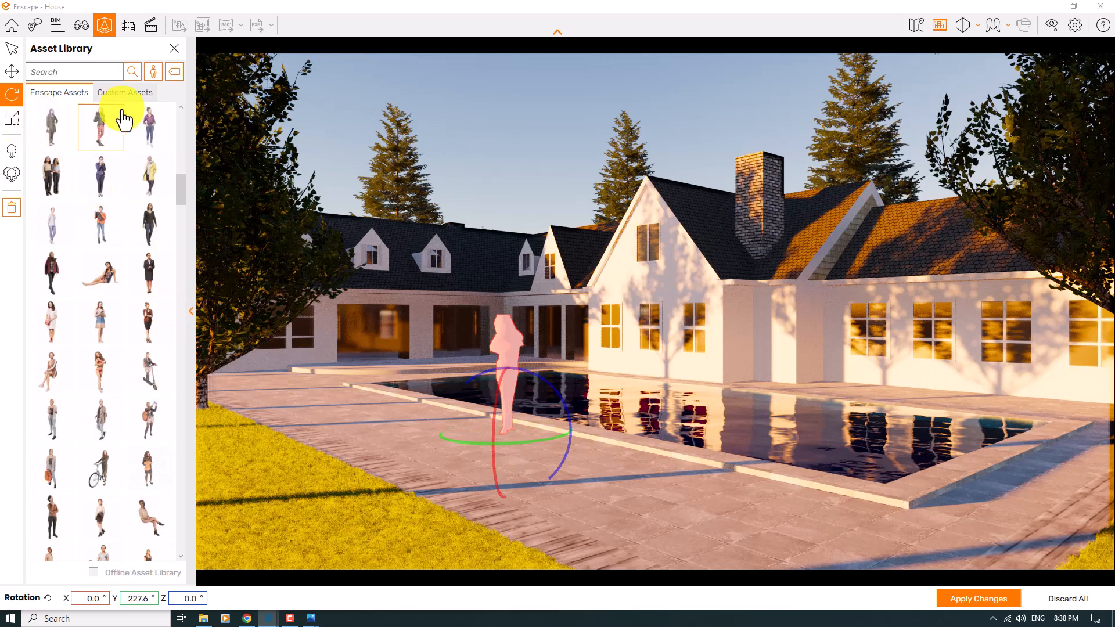
# - Replace the Female tag filter on the people assets with the Male tag
pyautogui.scroll(6, 137, 374)
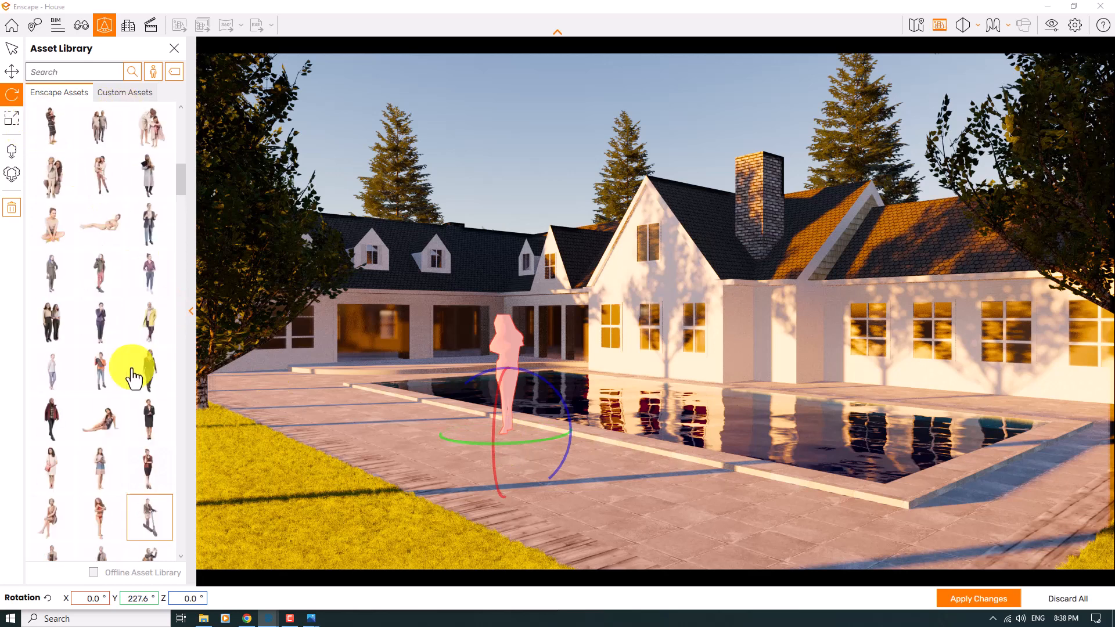
pyautogui.click(174, 71)
pyautogui.click(178, 103)
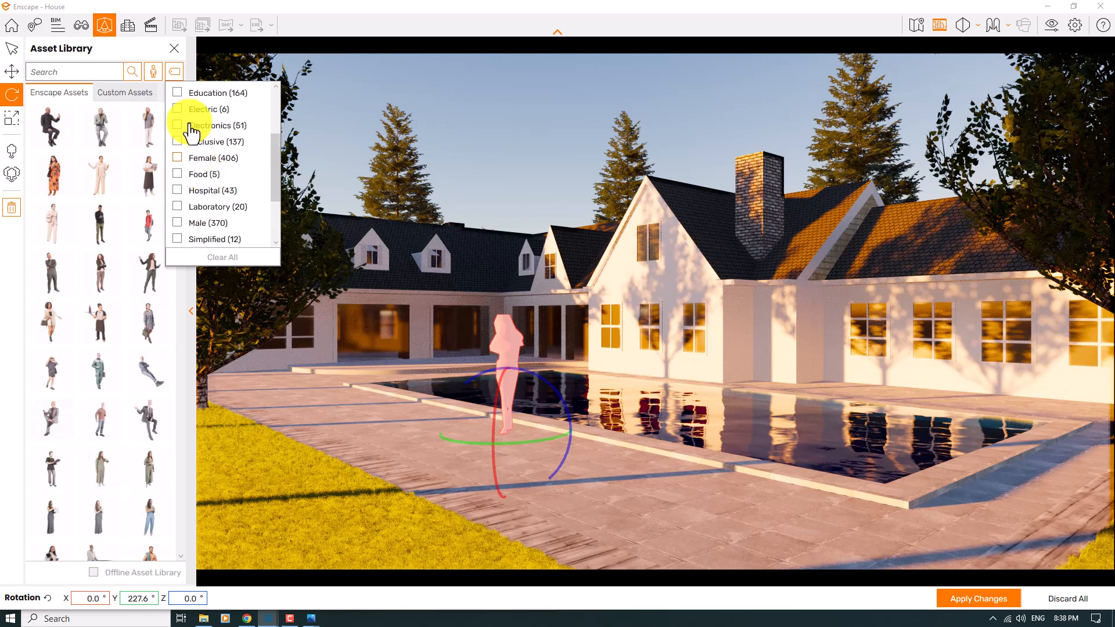
pyautogui.scroll(-2, 192, 145)
pyautogui.click(177, 167)
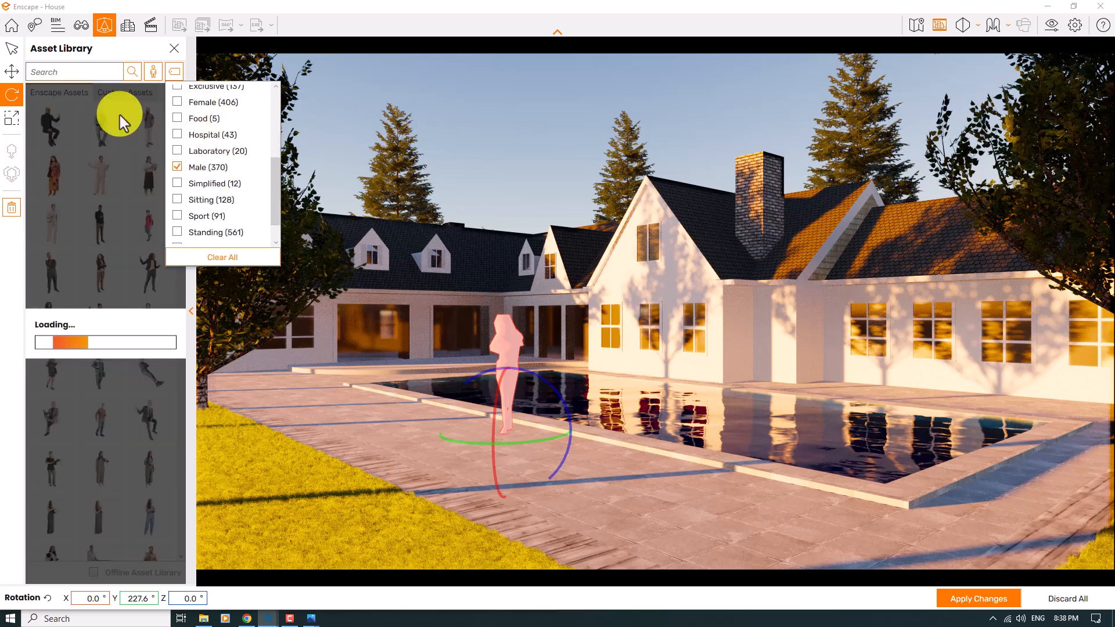
pyautogui.click(92, 49)
# - Find the standing man in swimwear among the male assets and place him on the paving near the pool's far corner
pyautogui.scroll(-5, 92, 144)
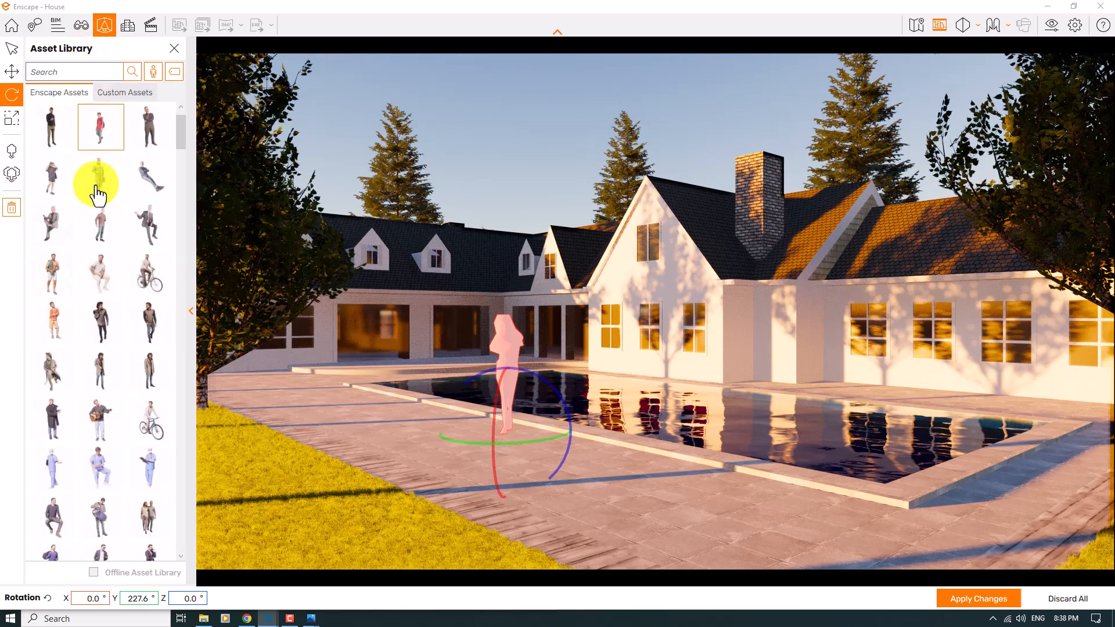
pyautogui.scroll(-5, 96, 177)
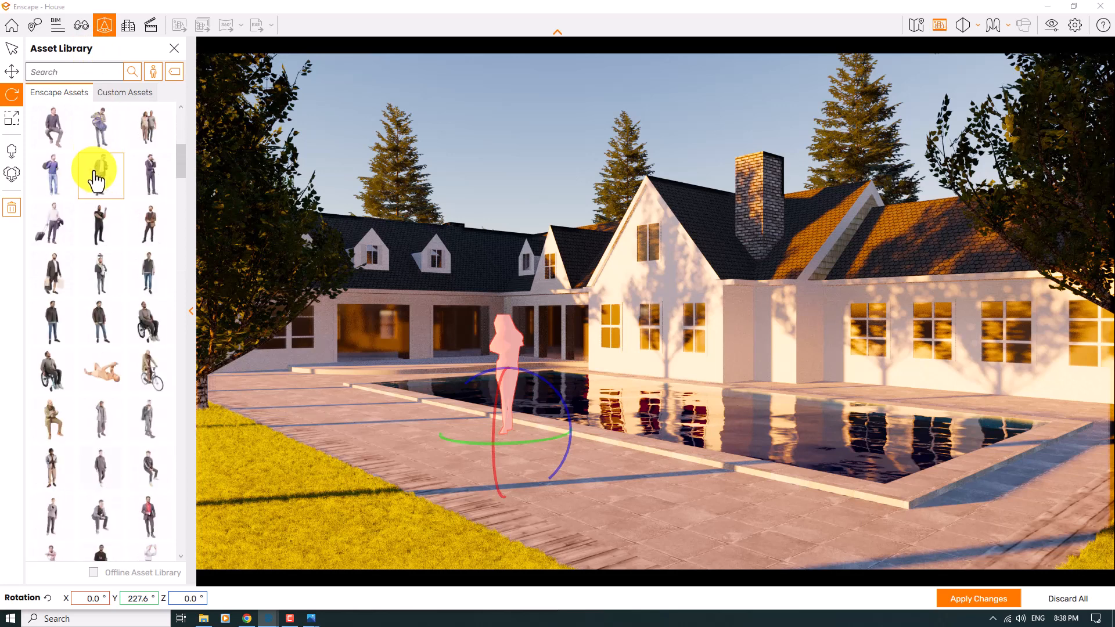
pyautogui.scroll(-5, 108, 350)
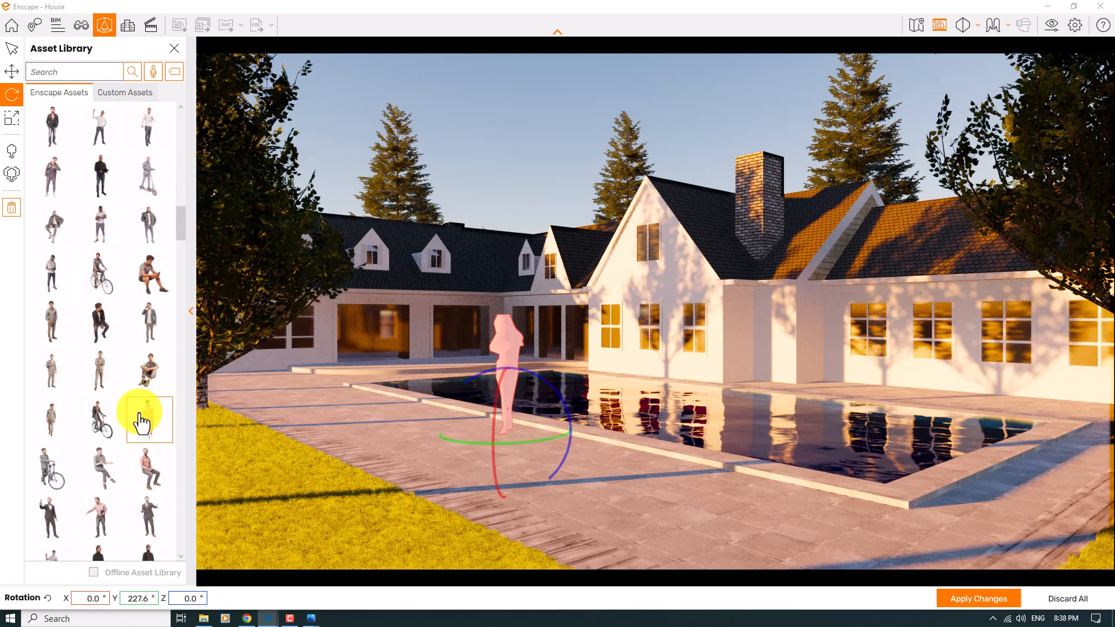
pyautogui.moveTo(142, 415); pyautogui.dragTo(368, 393)
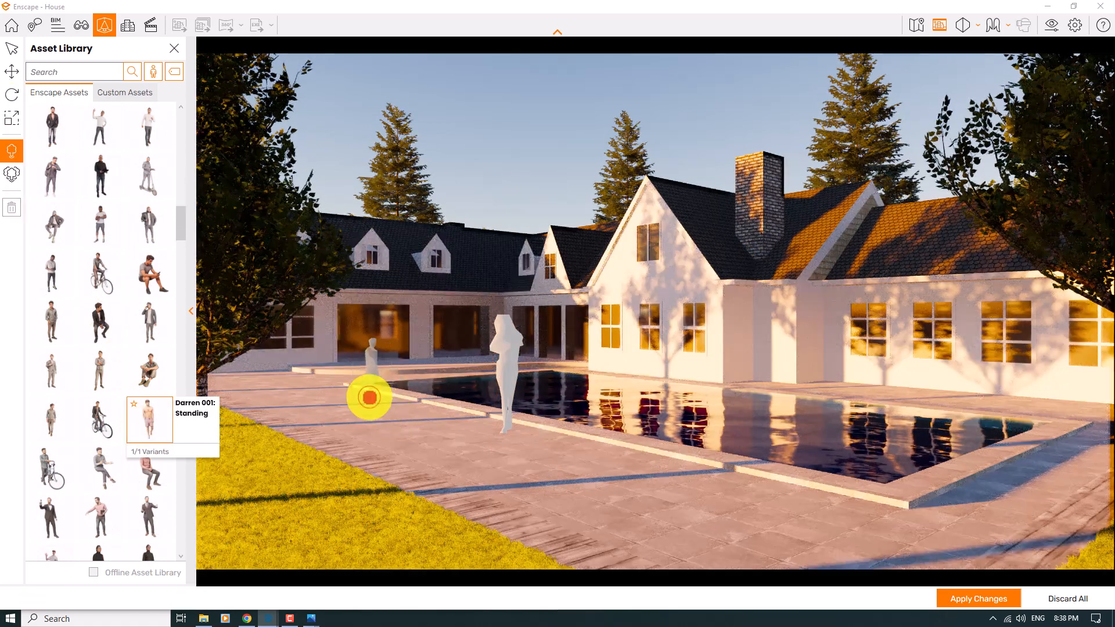
# - Rotate the placed man and scale him to 142%, applying the asset changes and closing the library
pyautogui.click(12, 48)
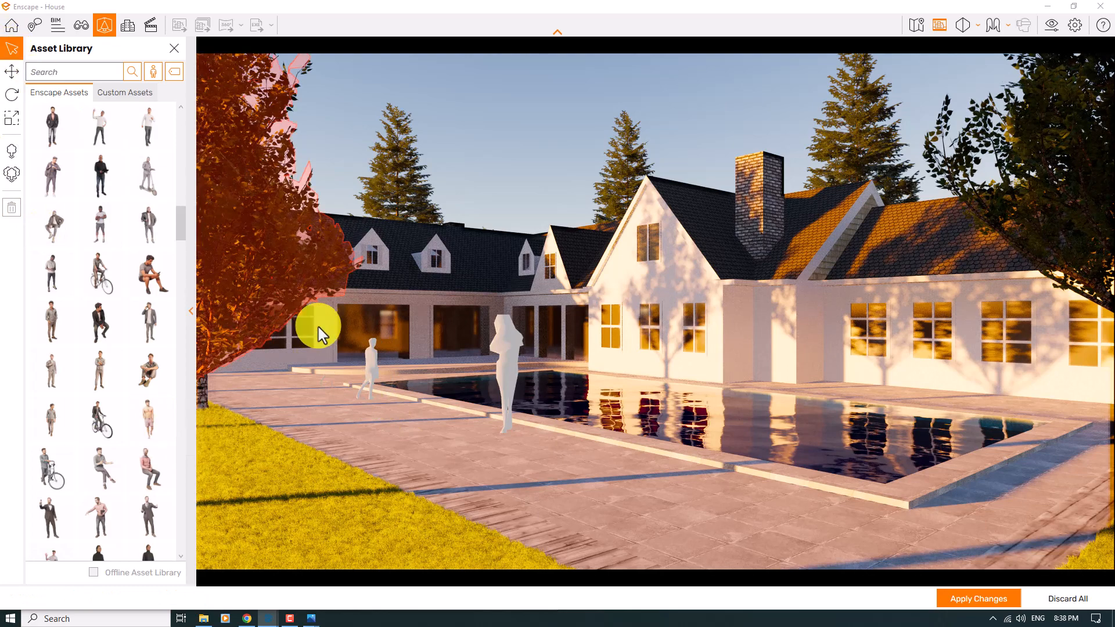
pyautogui.click(368, 365)
pyautogui.click(13, 96)
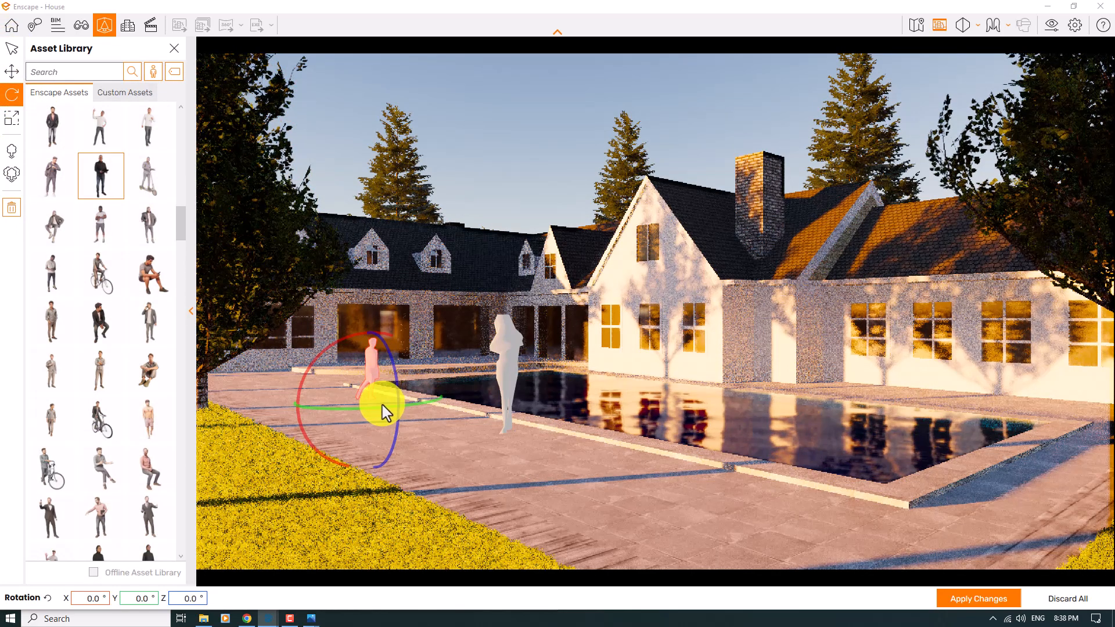
pyautogui.moveTo(375, 410); pyautogui.dragTo(393, 443)
pyautogui.click(11, 119)
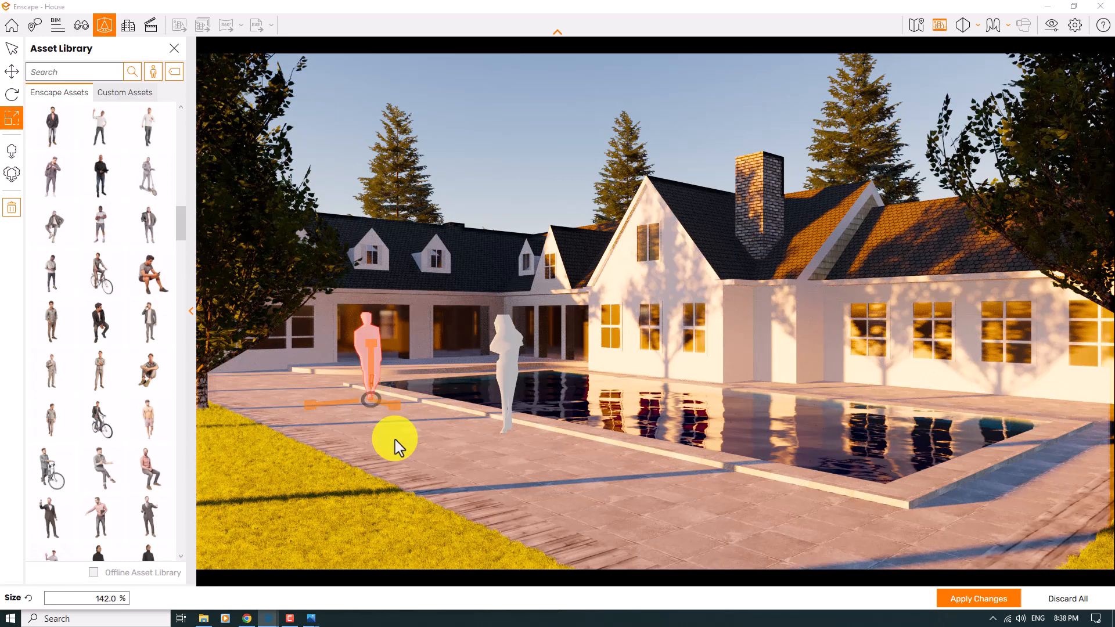
pyautogui.click(965, 598)
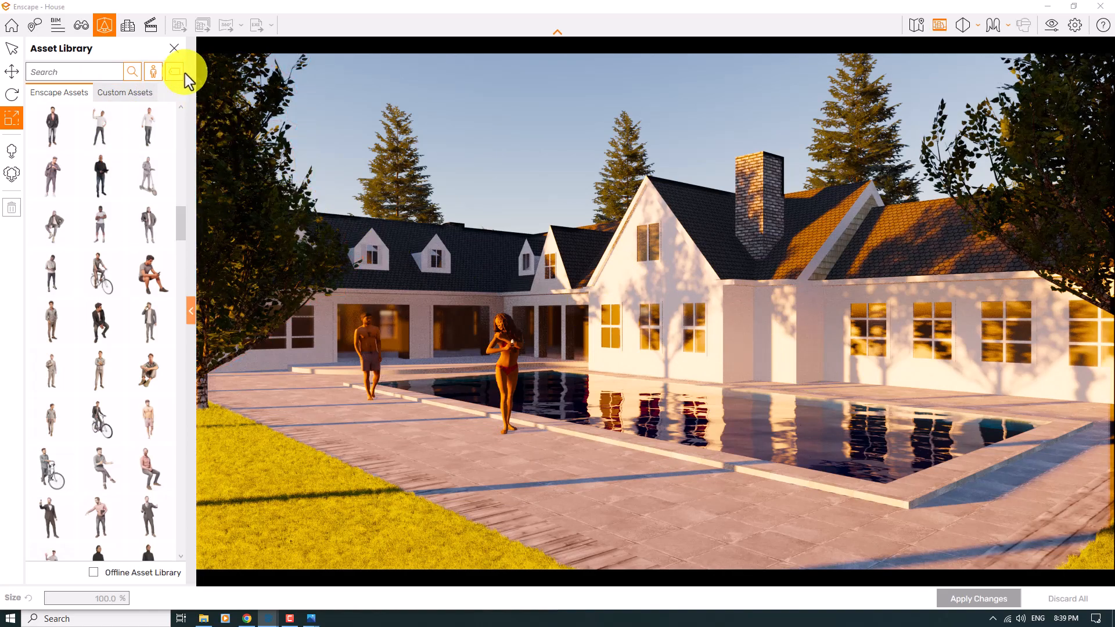
pyautogui.click(174, 49)
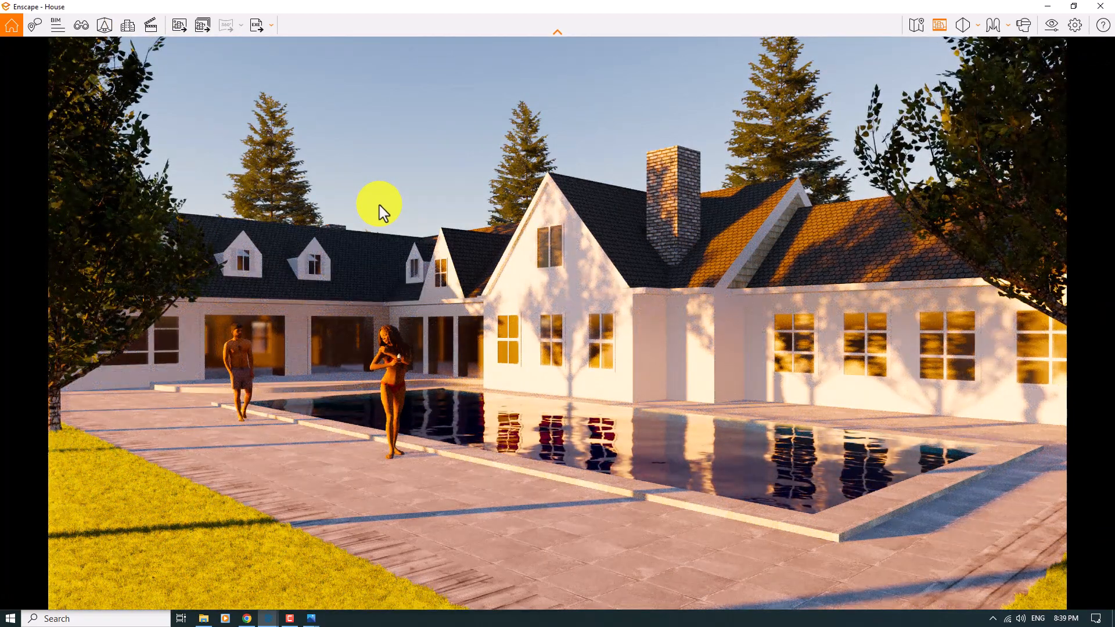
# - In the visual settings, set exposure to 61%, outlines to 11% and rendering quality to Ultra
pyautogui.click(1052, 26)
pyautogui.moveTo(956, 278)
pyautogui.mouseDown()
pyautogui.moveTo(991, 281)
pyautogui.moveTo(970, 281)
pyautogui.mouseUp()
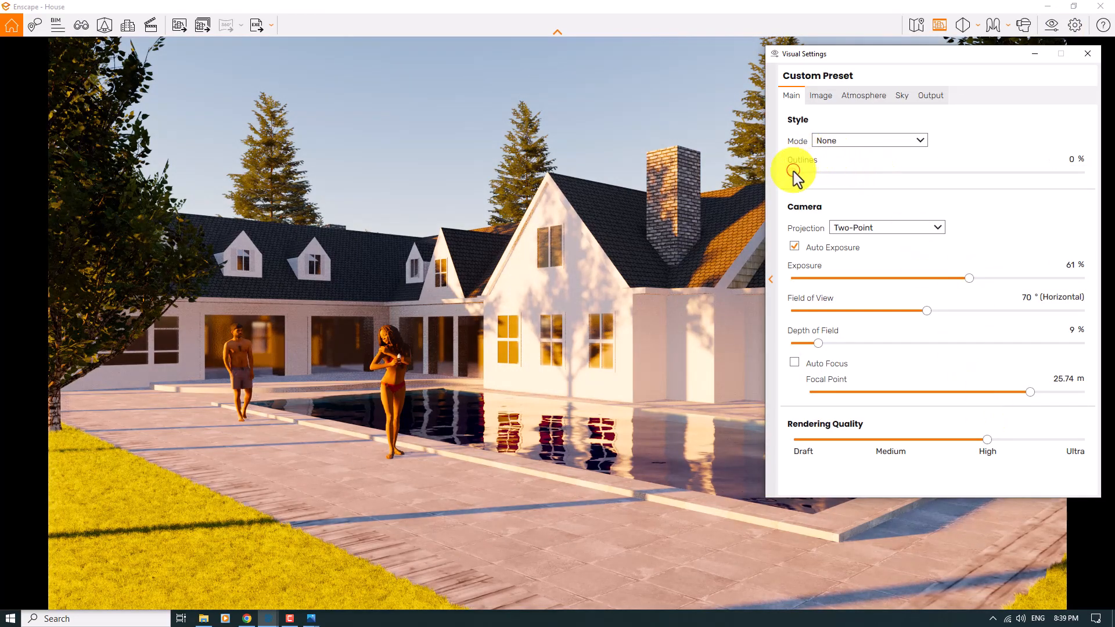
pyautogui.moveTo(794, 173); pyautogui.dragTo(808, 173)
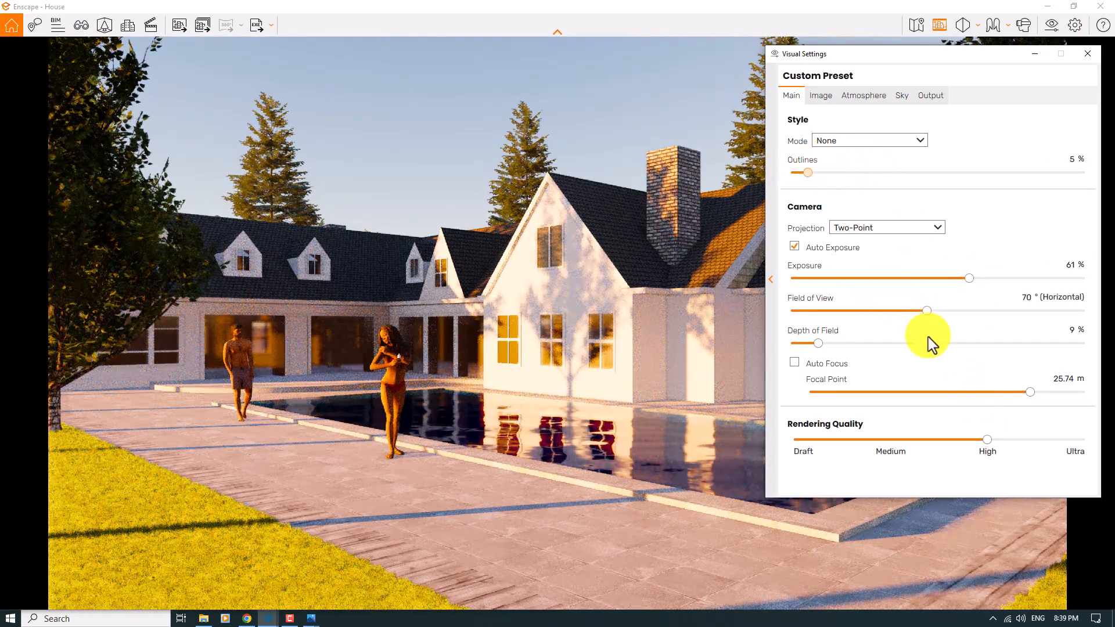
pyautogui.moveTo(987, 440); pyautogui.dragTo(1100, 454)
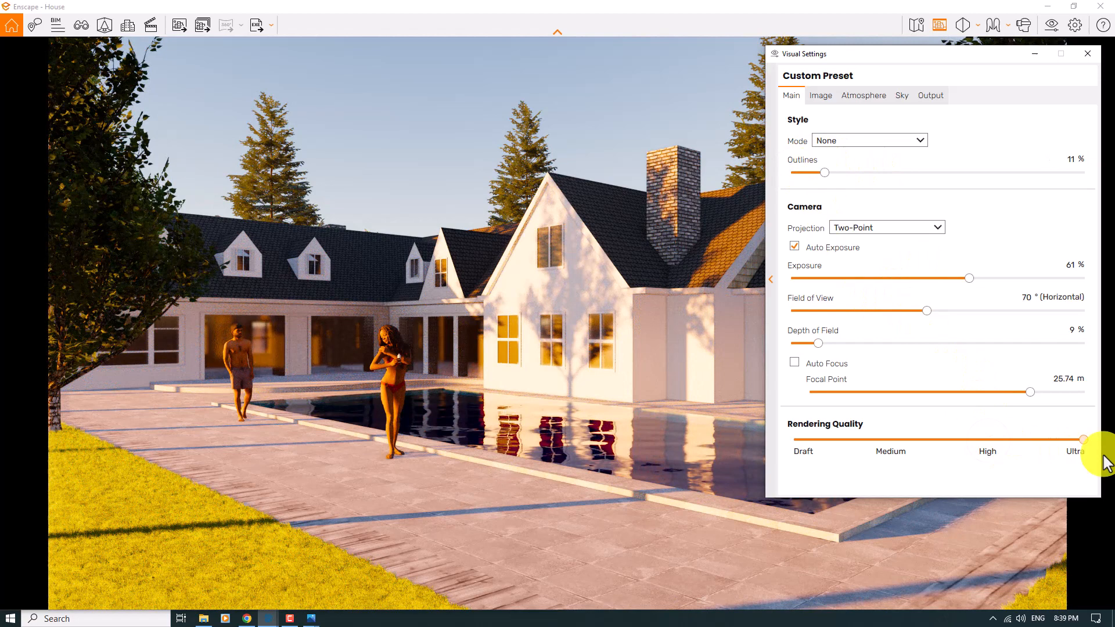
pyautogui.click(1088, 54)
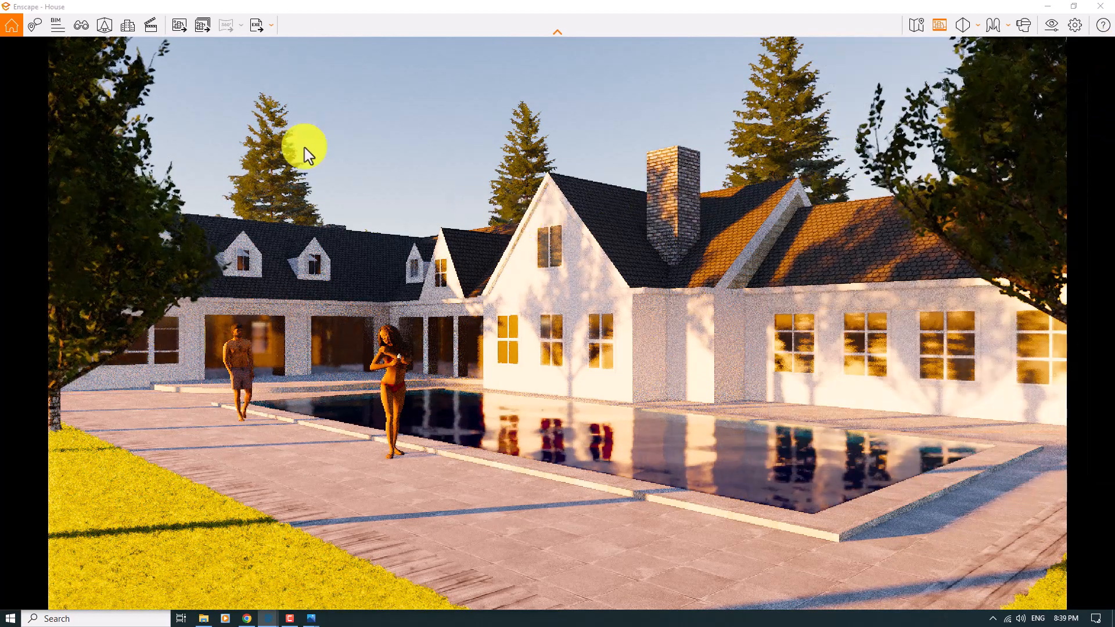
# - Export the current Enscape view as a JPEG image to the Desktop, keeping the suggested file name
pyautogui.click(179, 25)
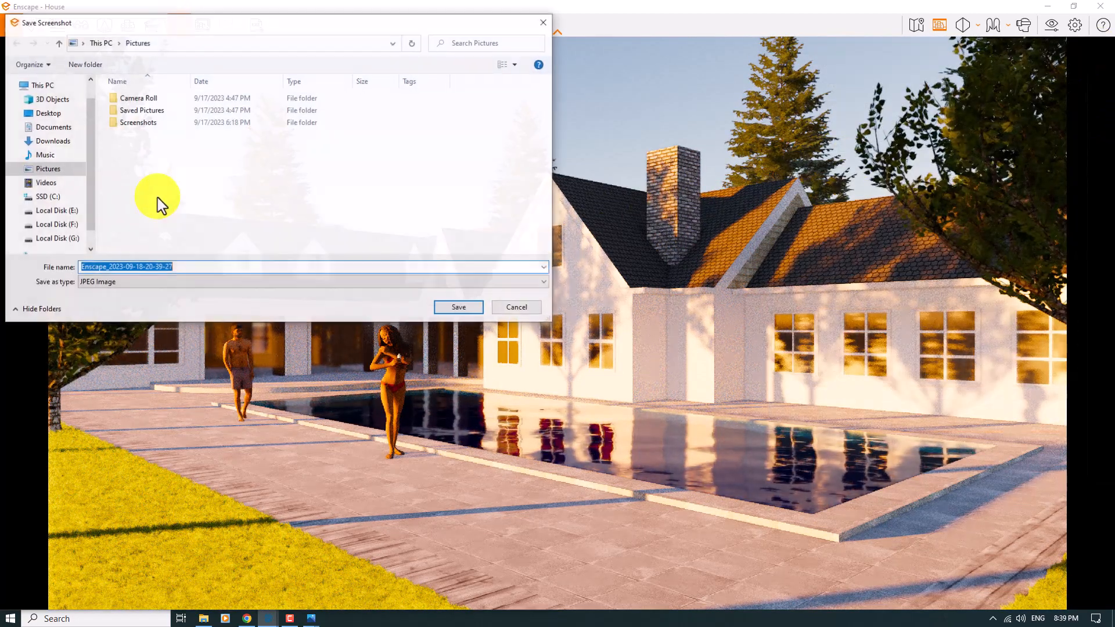
pyautogui.click(44, 112)
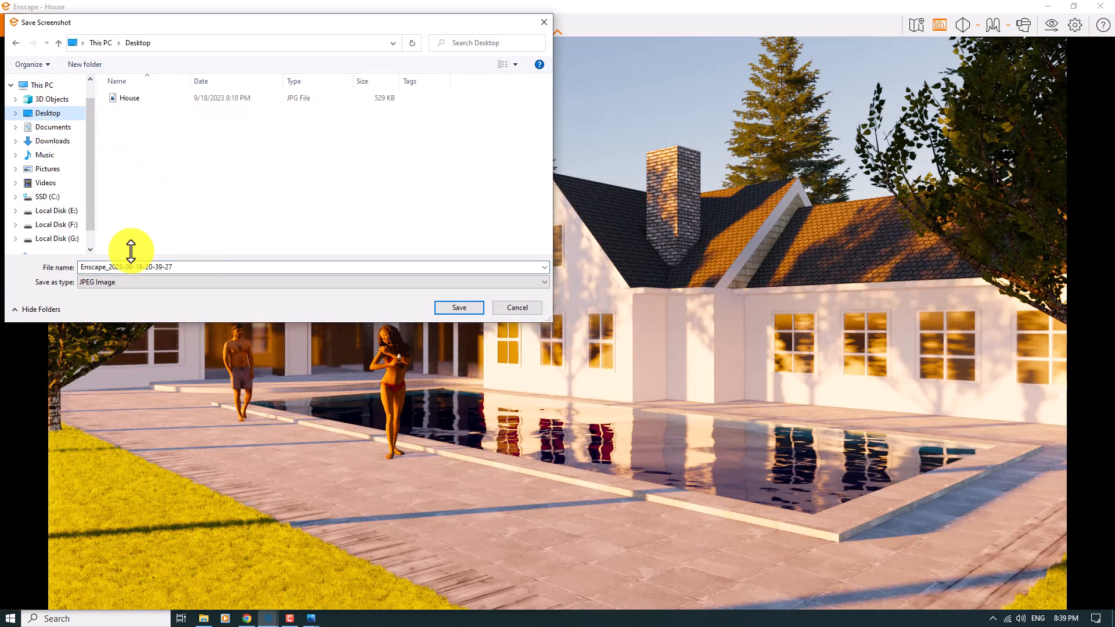
pyautogui.click(458, 307)
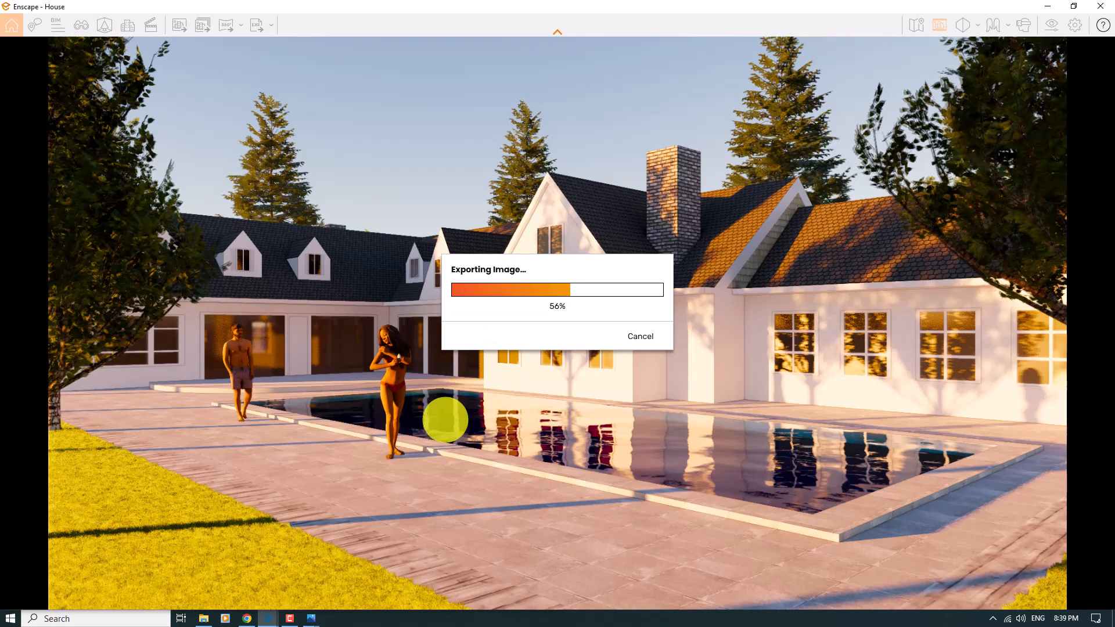
# - Switch to Vizcom in Chrome to review the AI-rendered house and its prompt text, and return to the Enscape window
pyautogui.click(246, 618)
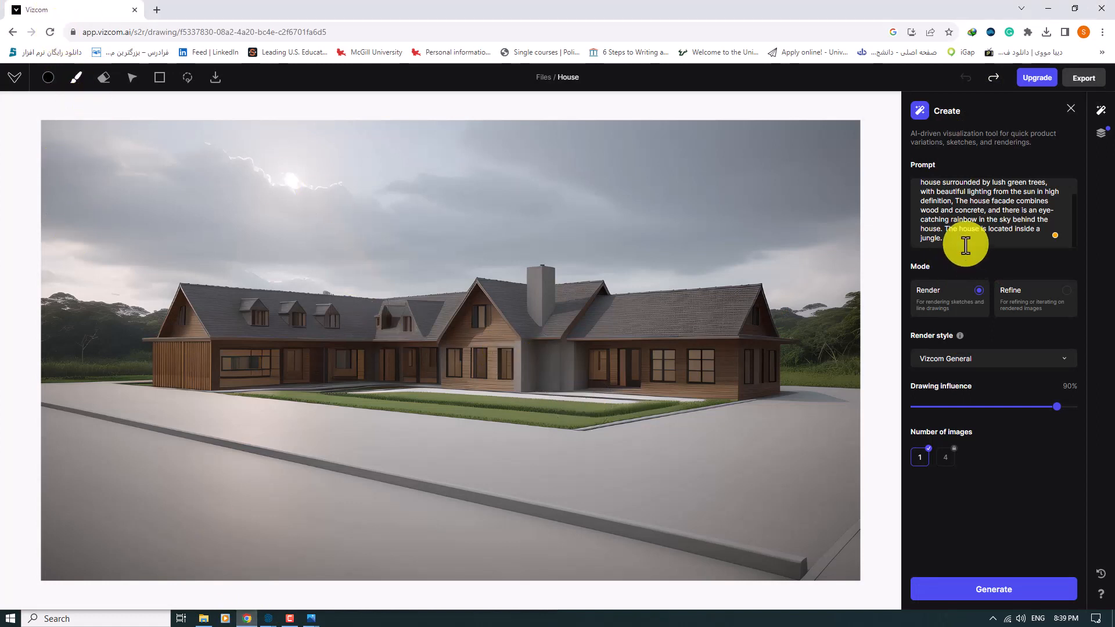
pyautogui.moveTo(958, 244); pyautogui.dragTo(944, 229)
pyautogui.hotkey('ctrl', 'a')
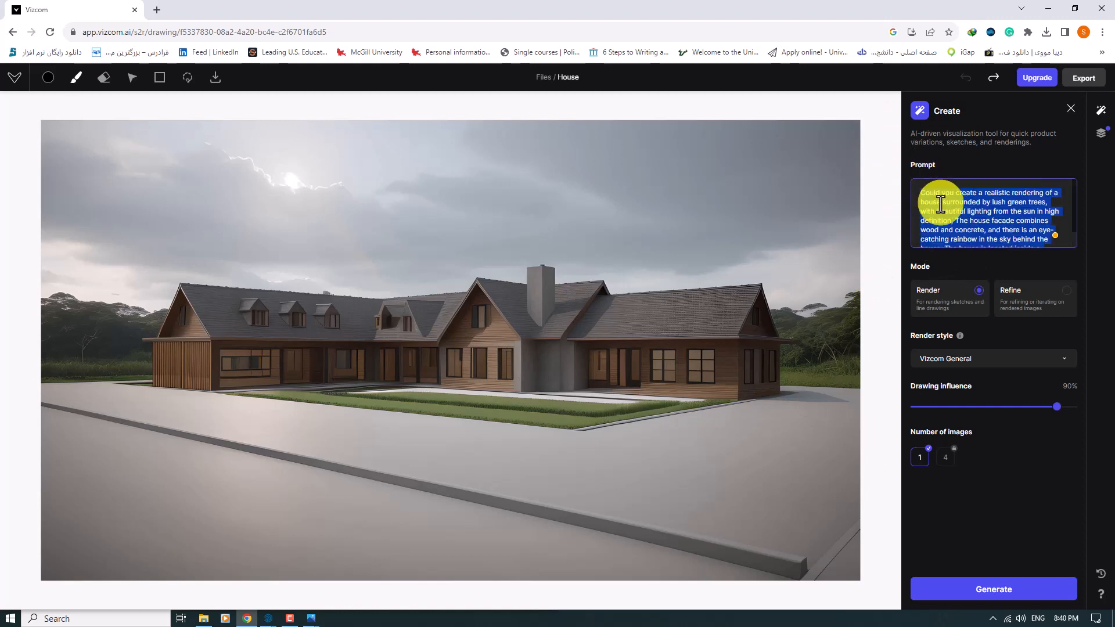
pyautogui.click(950, 239)
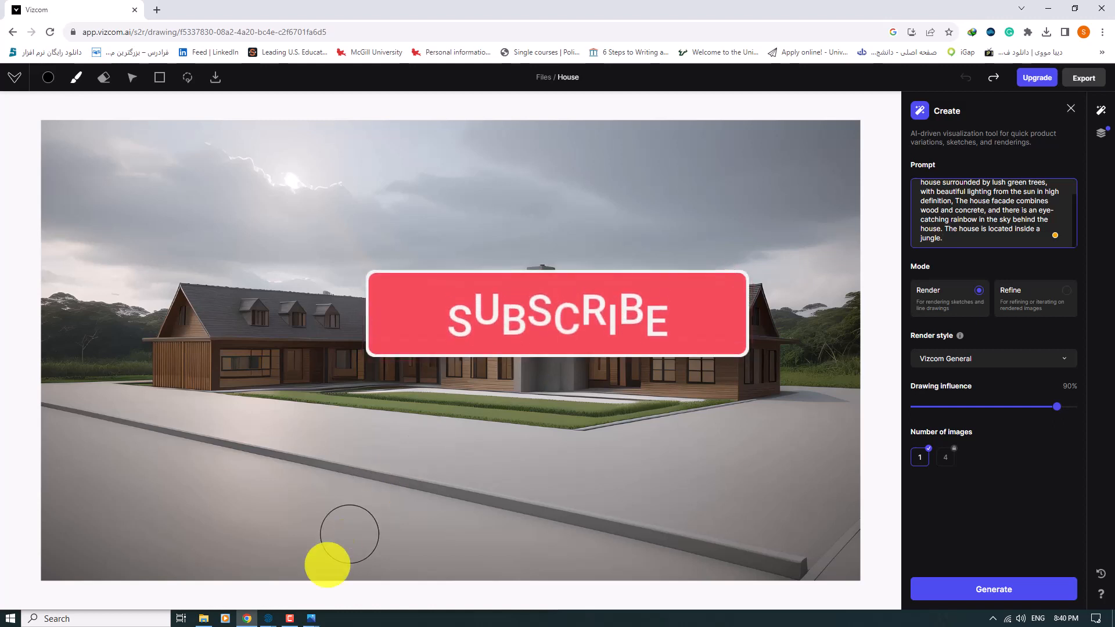
pyautogui.moveTo(270, 617)
pyautogui.click(283, 584)
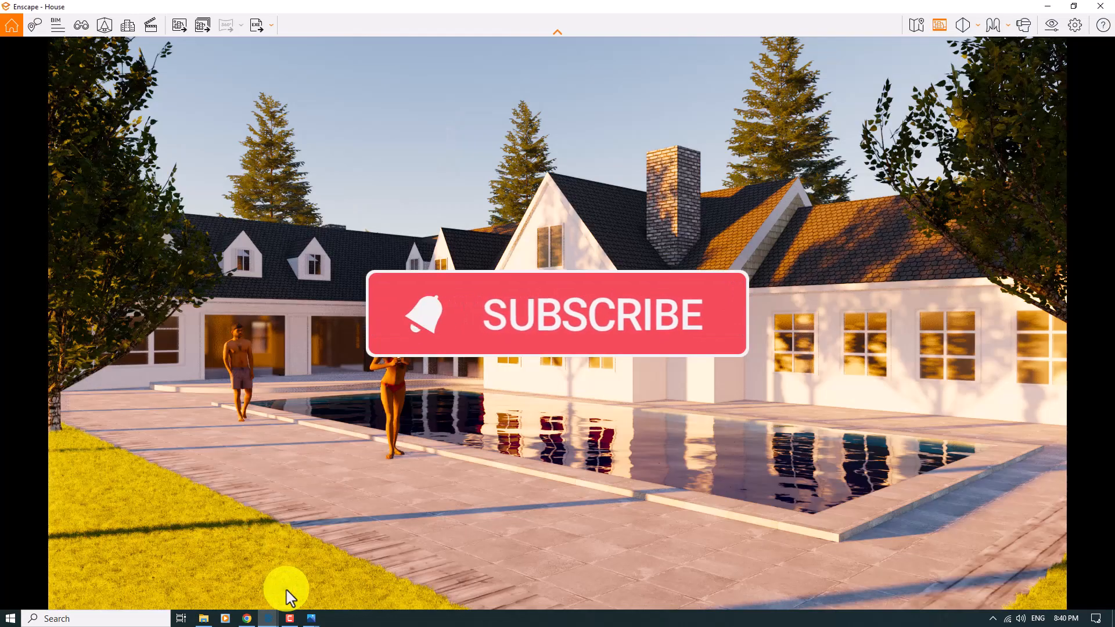